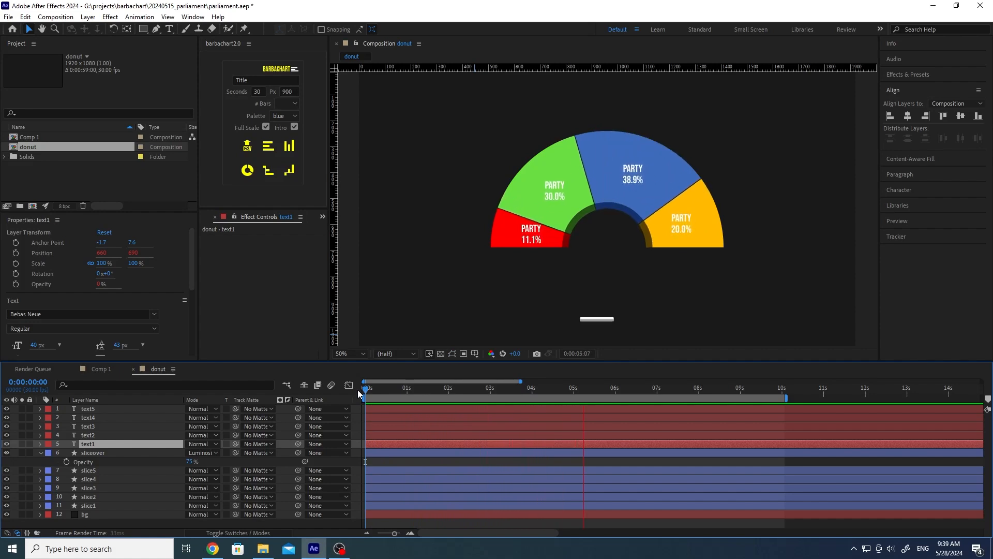
Step: Inspect the donut comp's slice layers, the sliceover rim and the five percentage label layers
{"action": "left_click", "coordinate": [90, 505]}
{"action": "left_click", "coordinate": [100, 471], "text": "shift"}
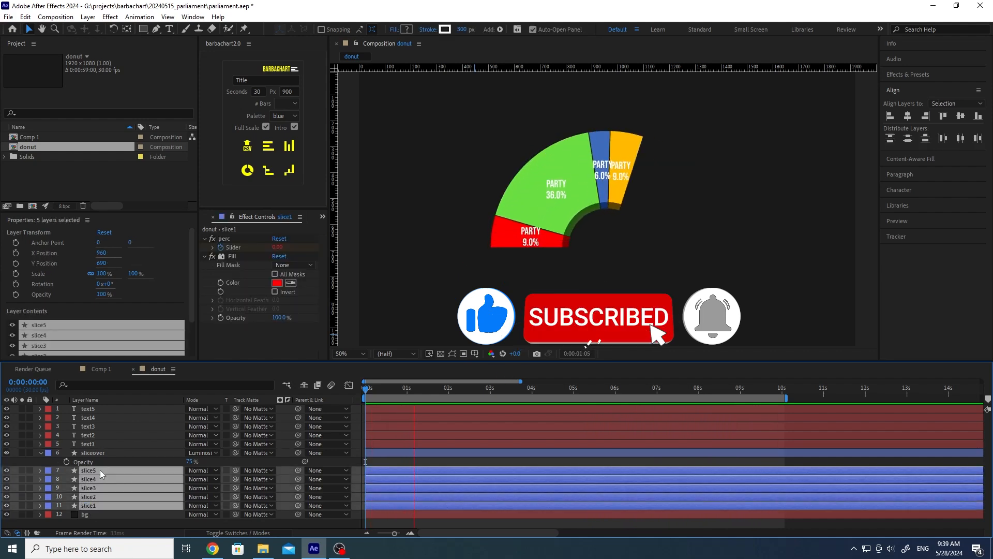
{"action": "left_click", "coordinate": [526, 388]}
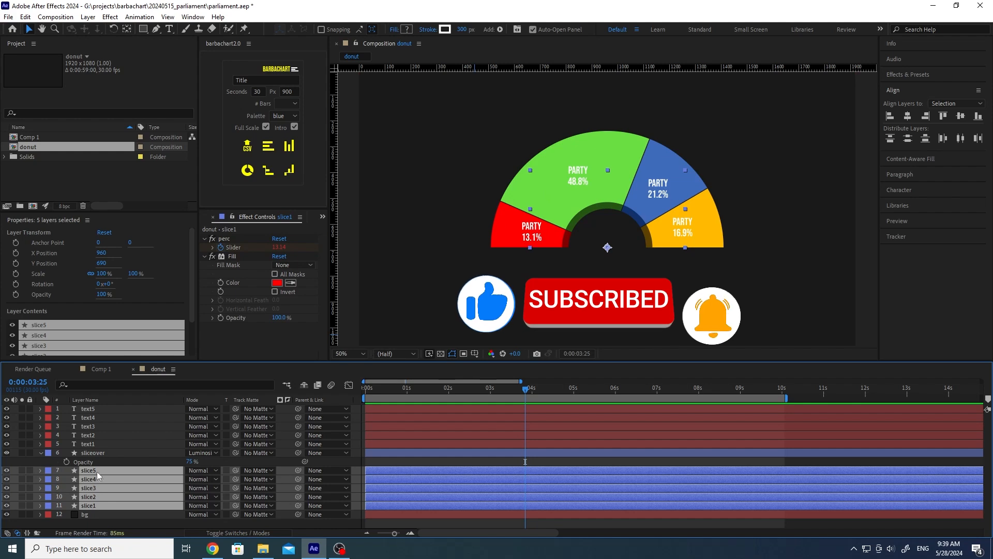
{"action": "left_click", "coordinate": [95, 452]}
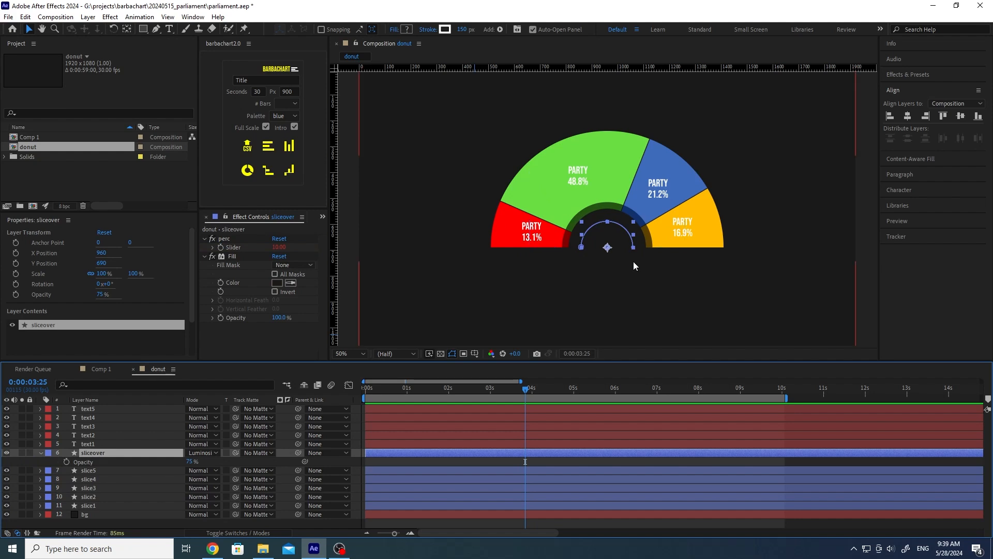
{"action": "left_click", "coordinate": [6, 453]}
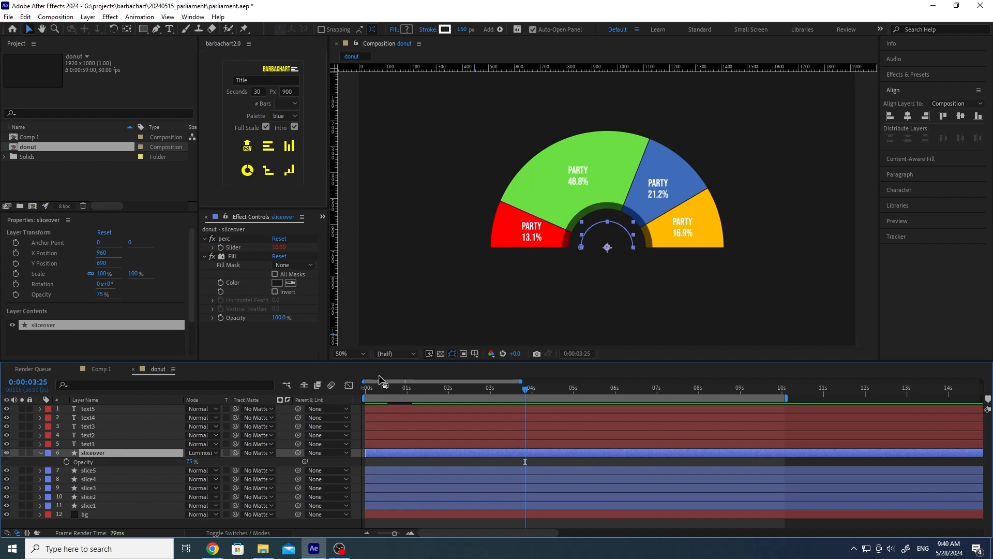
{"action": "left_click", "coordinate": [103, 443]}
{"action": "left_click", "coordinate": [100, 409], "text": "shift"}
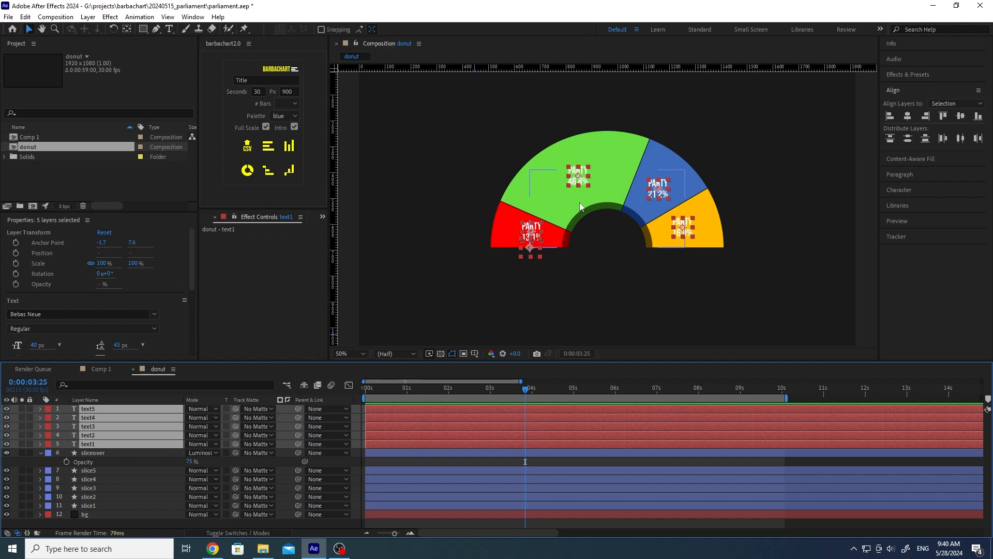
Step: Scrub and play back the donut intro animation, then inspect slice1's arc path and effects
{"action": "left_click", "coordinate": [378, 391]}
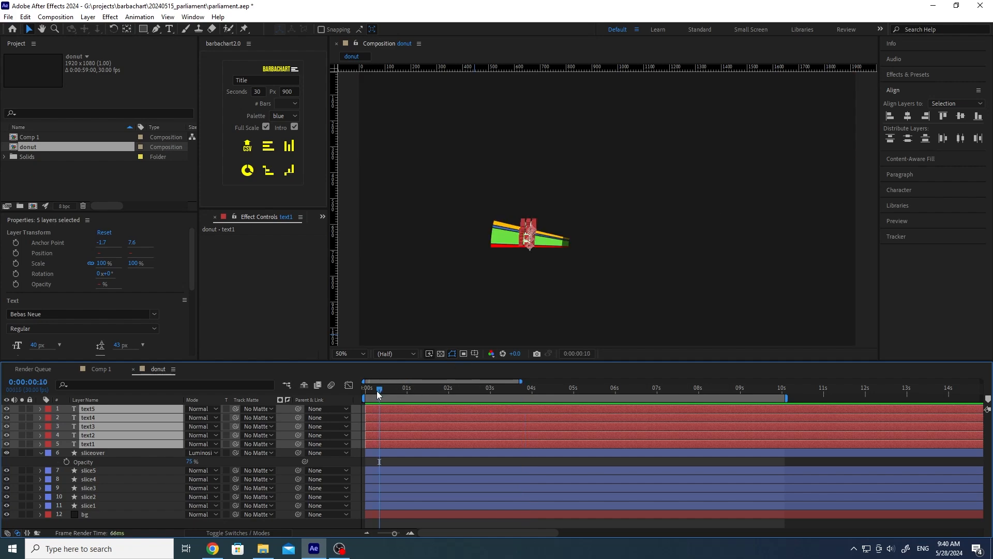
{"action": "left_click_drag", "start_coordinate": [378, 392], "coordinate": [403, 393]}
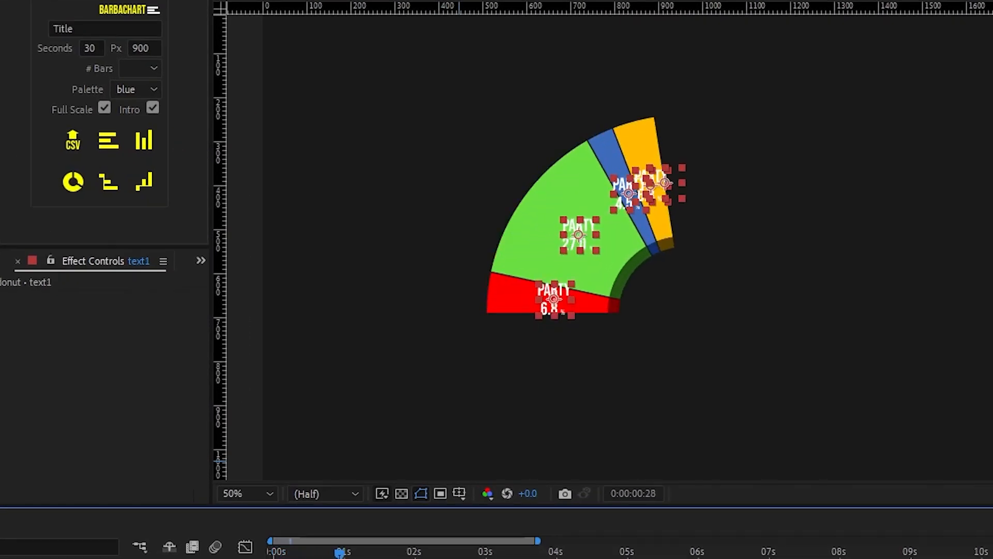
{"action": "left_click_drag", "start_coordinate": [339, 553], "coordinate": [342, 553]}
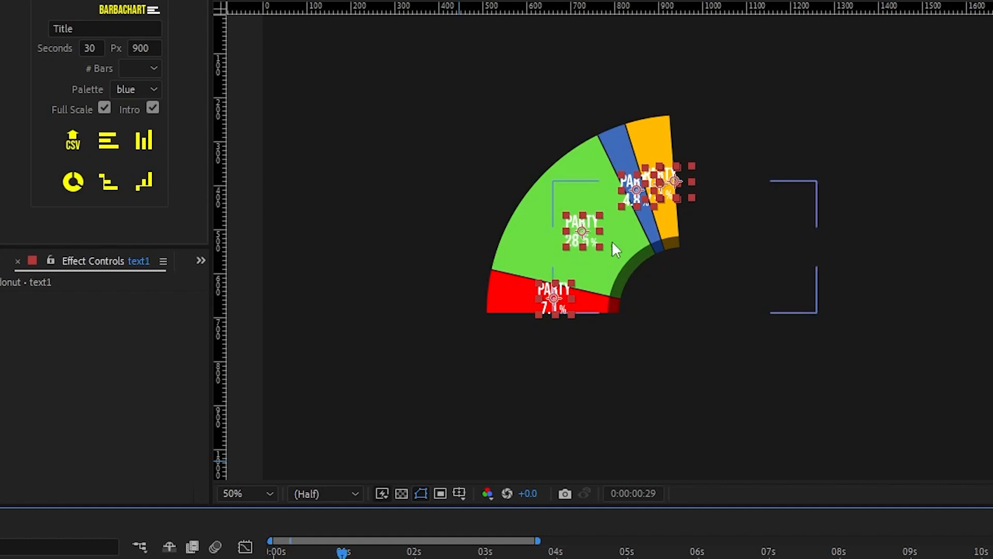
{"action": "key", "text": "space"}
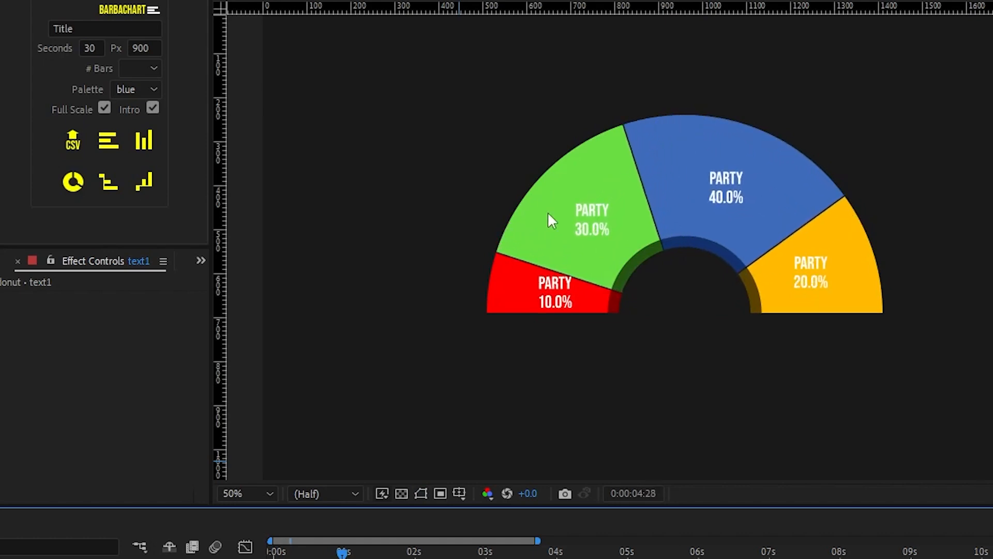
{"action": "key", "text": "space"}
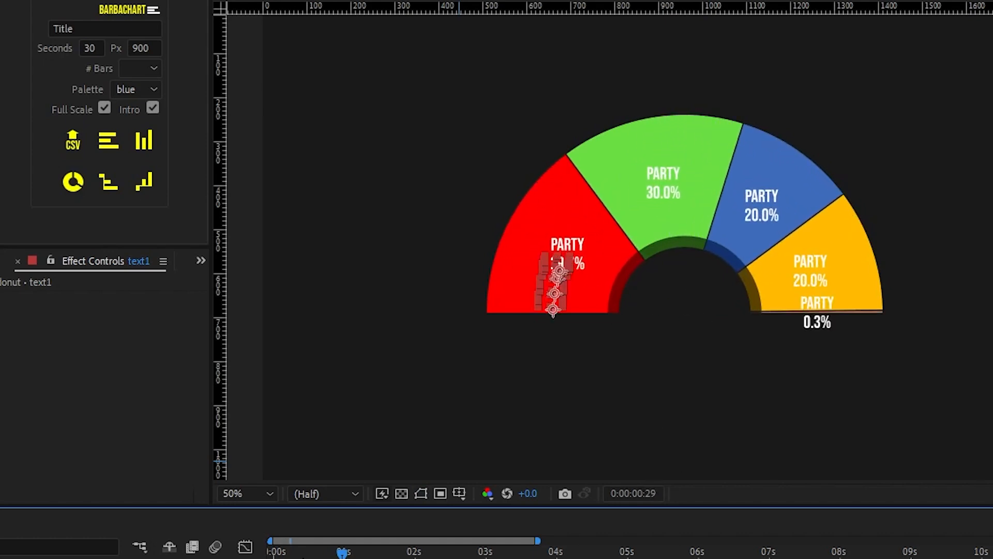
{"action": "left_click", "coordinate": [303, 557]}
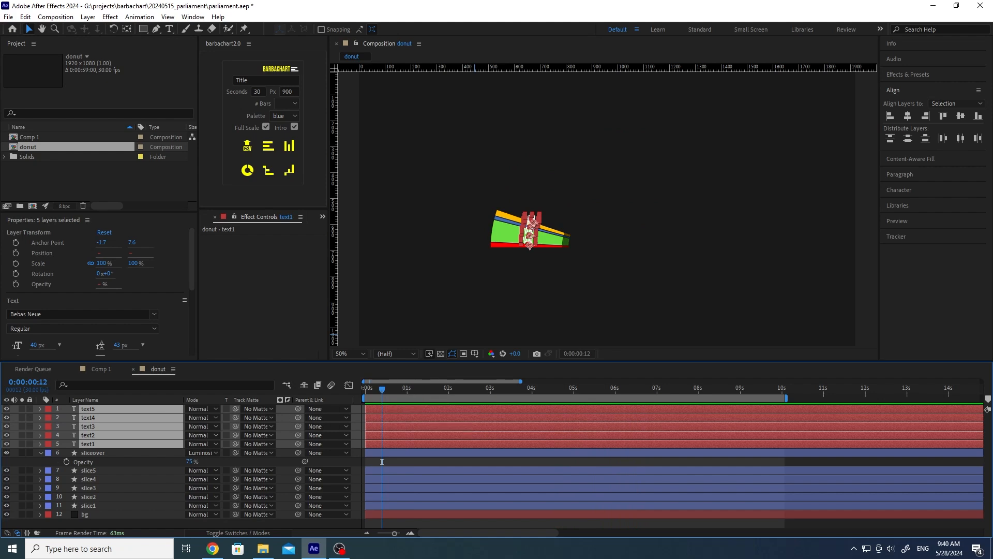
{"action": "left_click", "coordinate": [88, 506]}
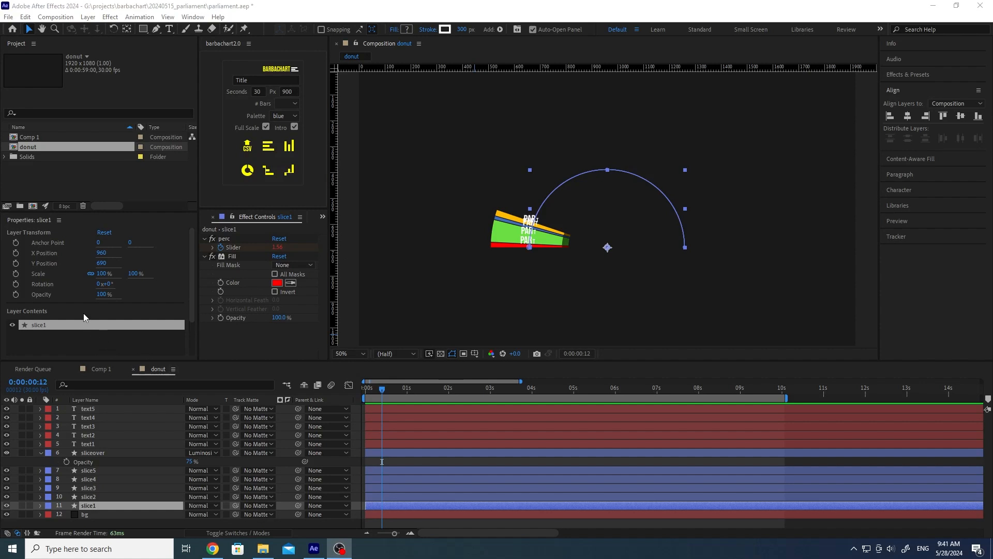
Step: Create a new composition, Comp 2, and add an empty shape layer to it
{"action": "left_click", "coordinate": [32, 206]}
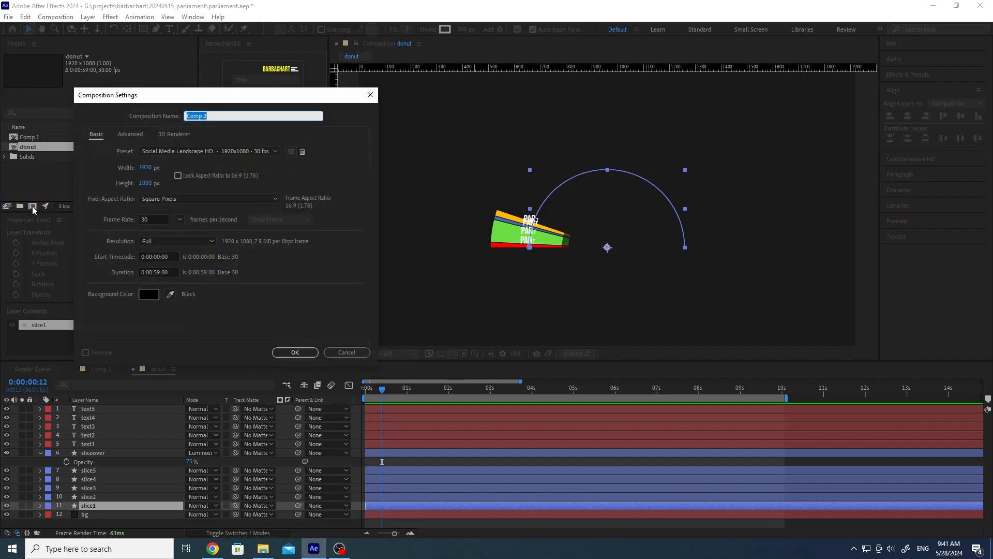
{"action": "left_click", "coordinate": [295, 352]}
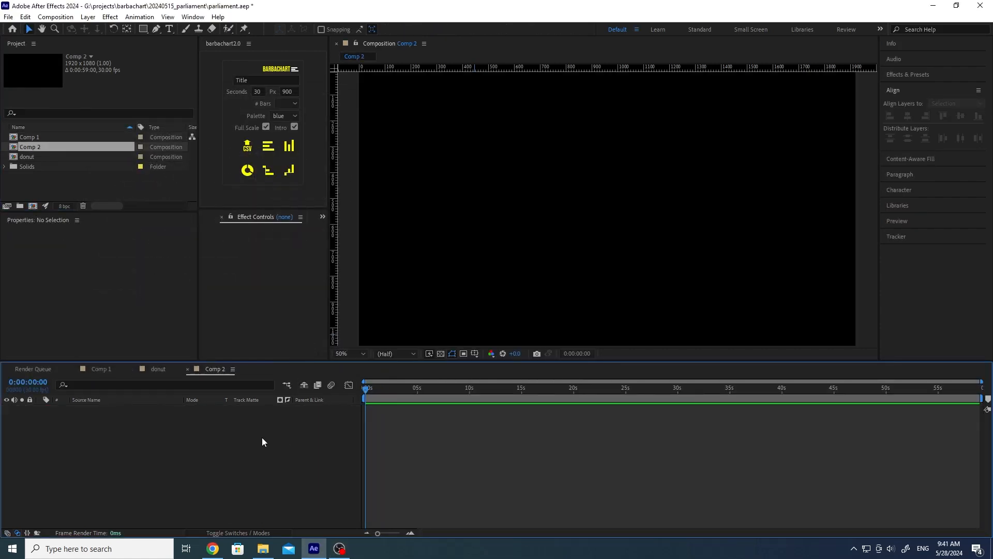
{"action": "right_click", "coordinate": [162, 435]}
{"action": "mouse_move", "coordinate": [196, 312]}
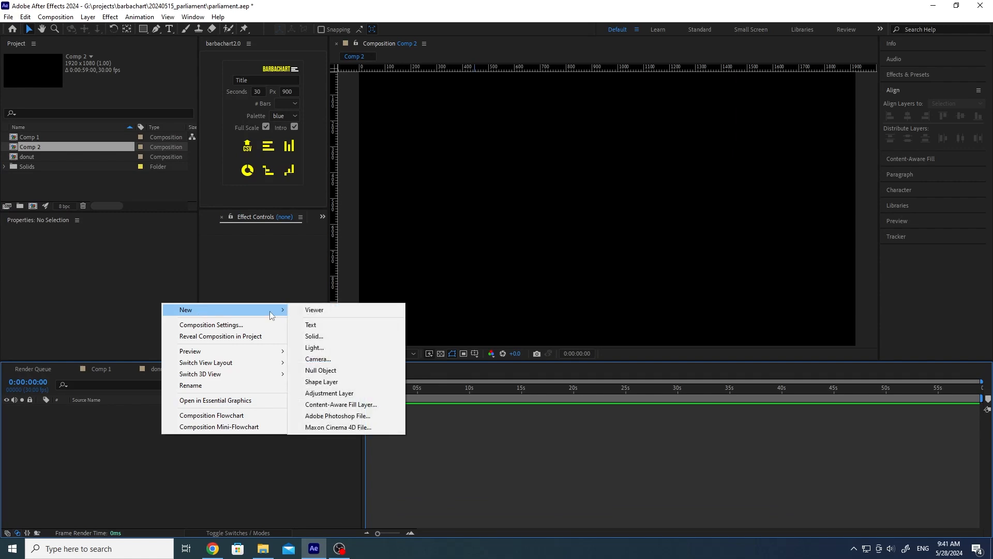
{"action": "left_click", "coordinate": [340, 382]}
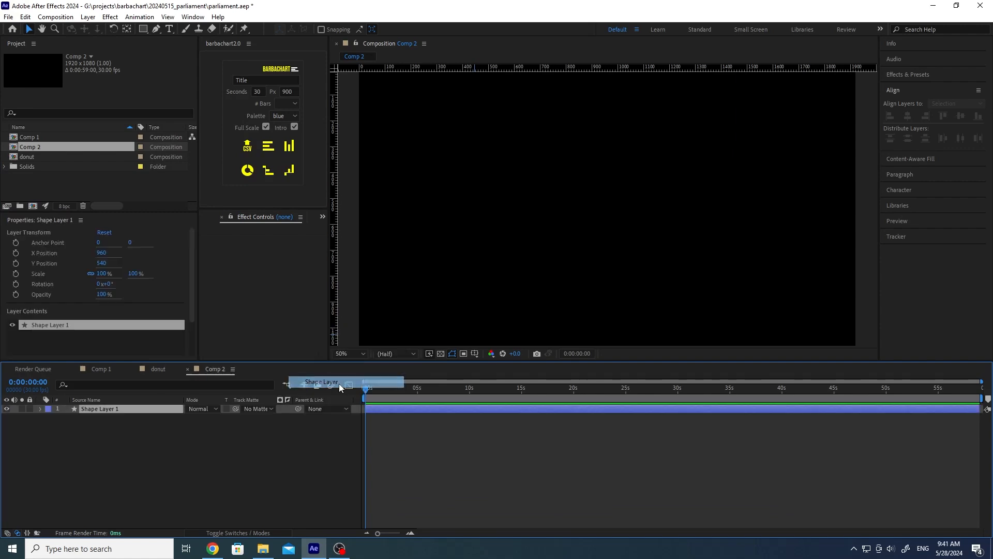
Step: Add a Path and a Stroke to Shape Layer 1's Contents
{"action": "left_click", "coordinate": [41, 409]}
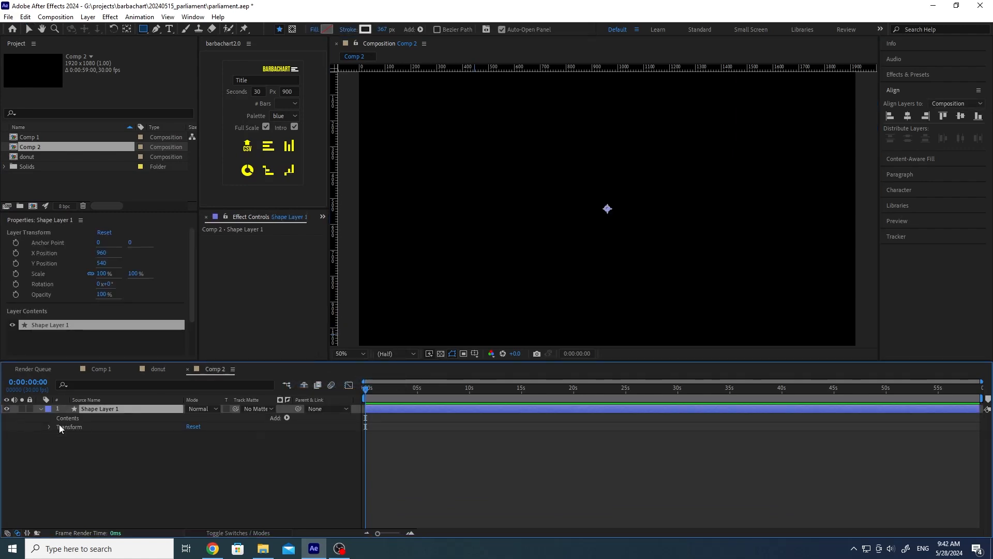
{"action": "left_click", "coordinate": [288, 418]}
{"action": "left_click", "coordinate": [324, 239]}
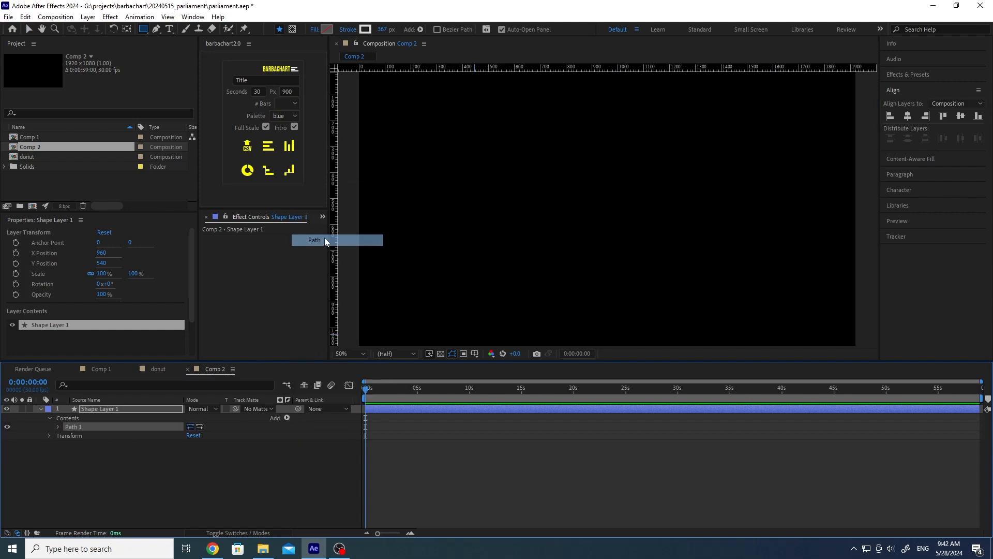
{"action": "left_click", "coordinate": [73, 418]}
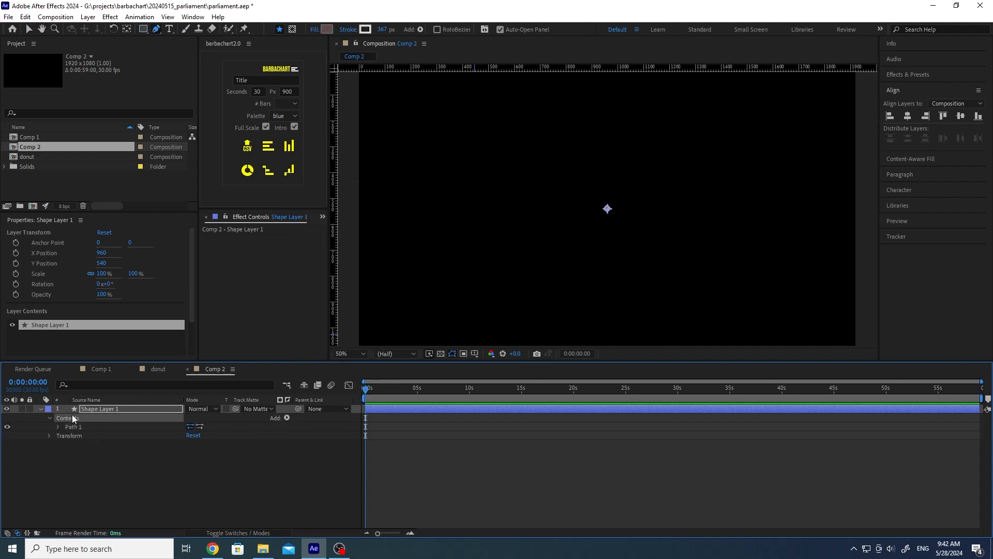
{"action": "left_click", "coordinate": [287, 417]}
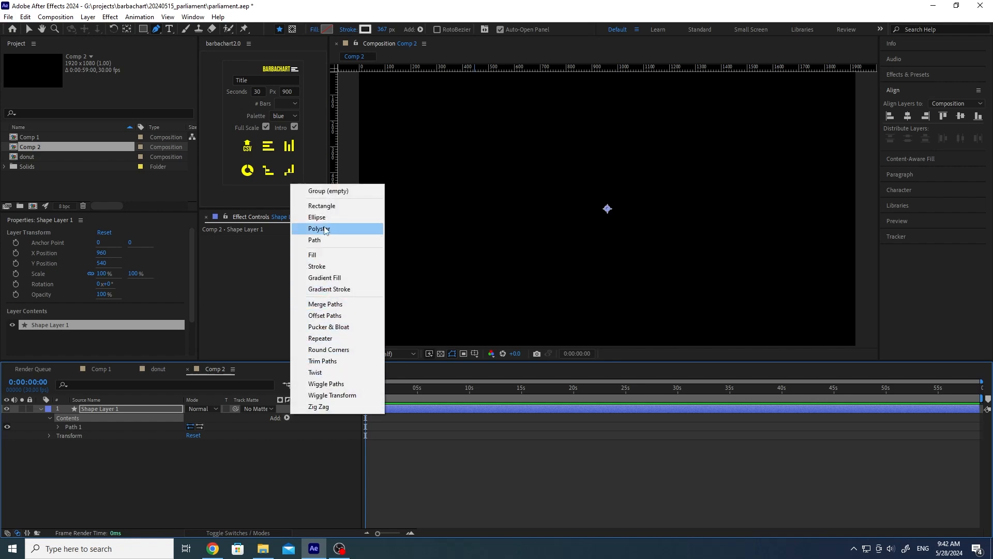
{"action": "left_click", "coordinate": [321, 266]}
Step: Add Trim Paths to Shape Layer 1's Contents and reselect the layer
{"action": "left_click", "coordinate": [234, 473]}
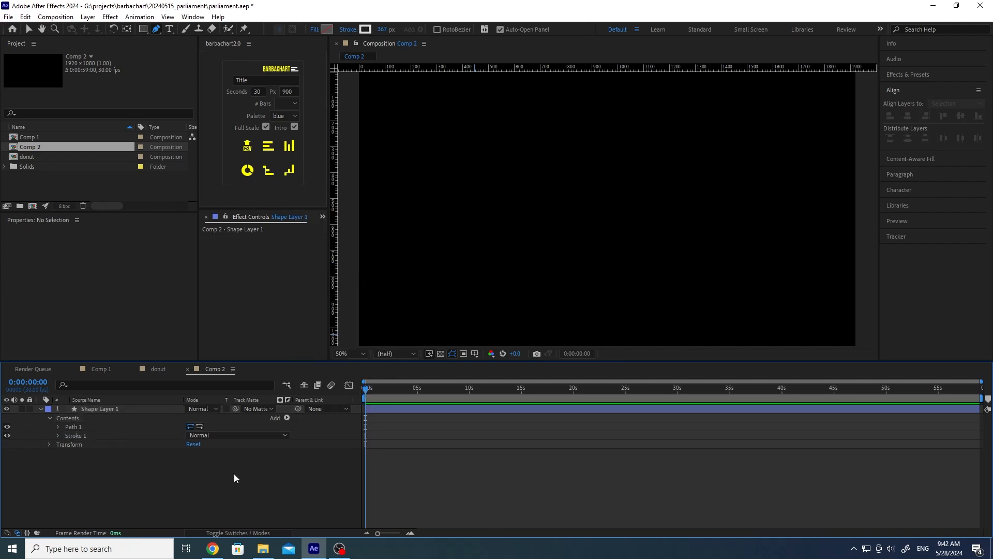
{"action": "left_click", "coordinate": [86, 417]}
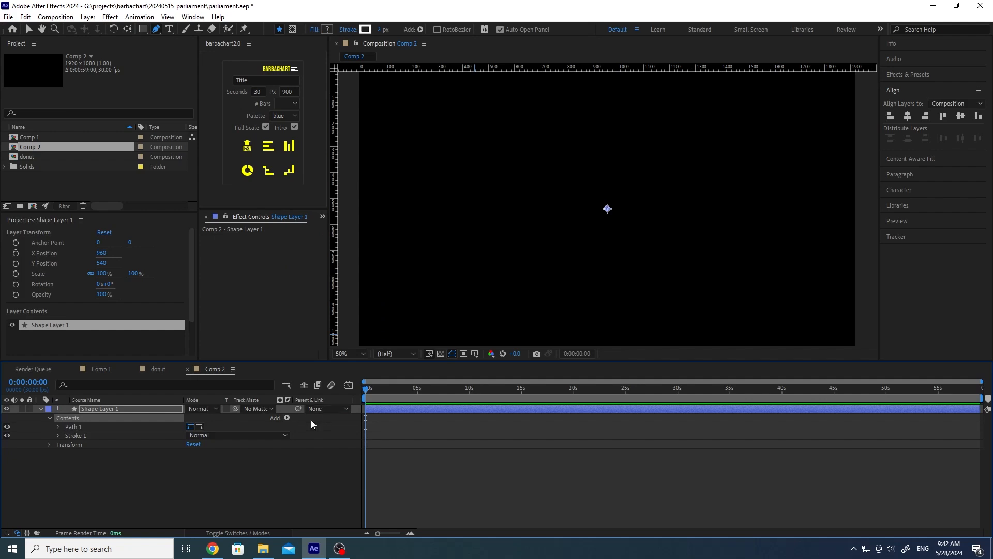
{"action": "left_click", "coordinate": [287, 418]}
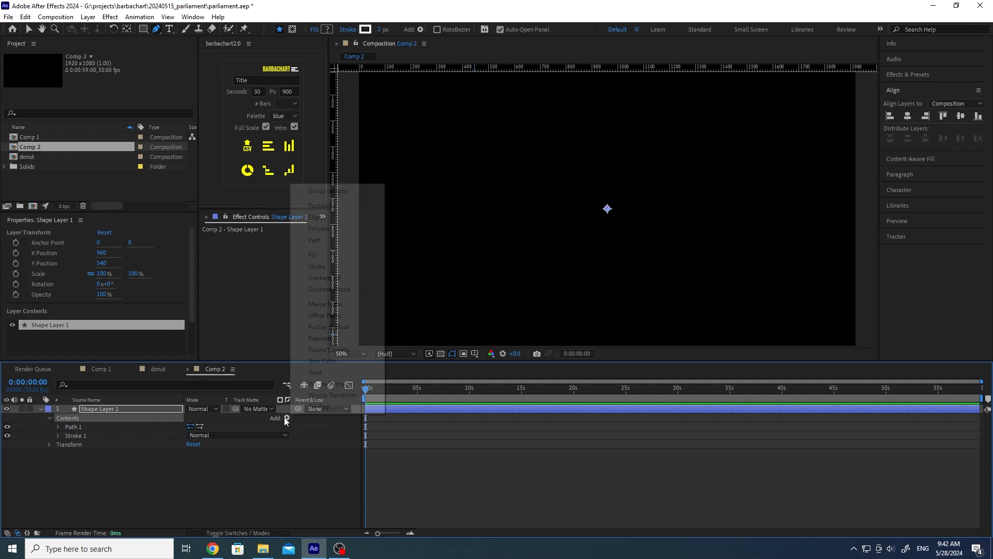
{"action": "left_click", "coordinate": [334, 361]}
{"action": "left_click", "coordinate": [144, 484]}
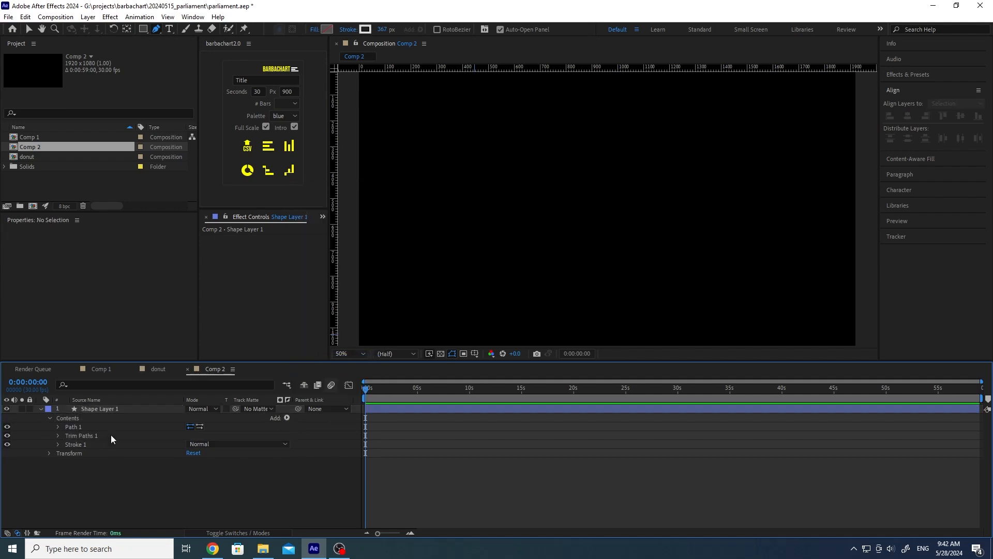
{"action": "left_click", "coordinate": [89, 408]}
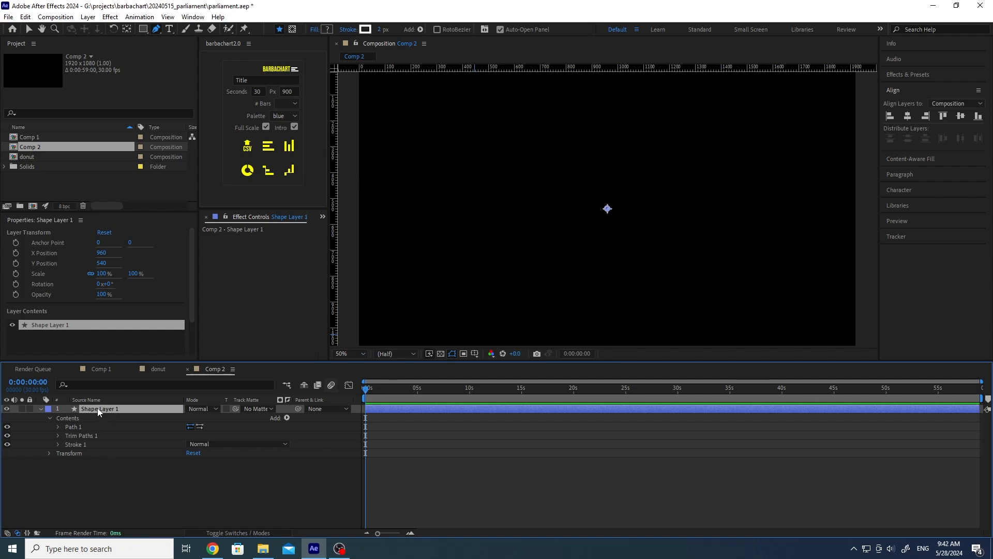
Step: Apply a Slider Control and a Fill effect to Shape Layer 1 from Effects & Presets
{"action": "left_click", "coordinate": [104, 473]}
{"action": "key", "text": "ctrl+5"}
{"action": "left_click", "coordinate": [112, 408]}
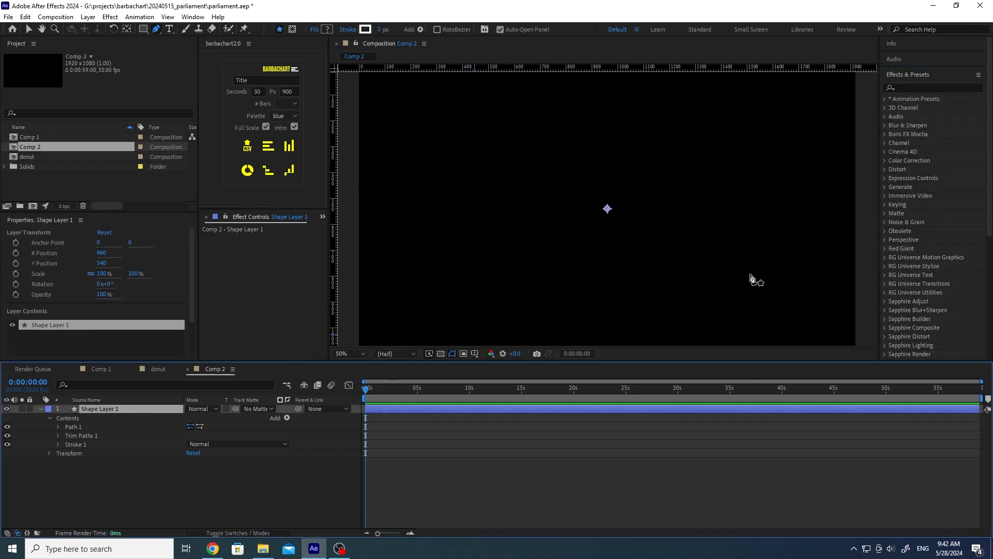
{"action": "left_click", "coordinate": [885, 178]}
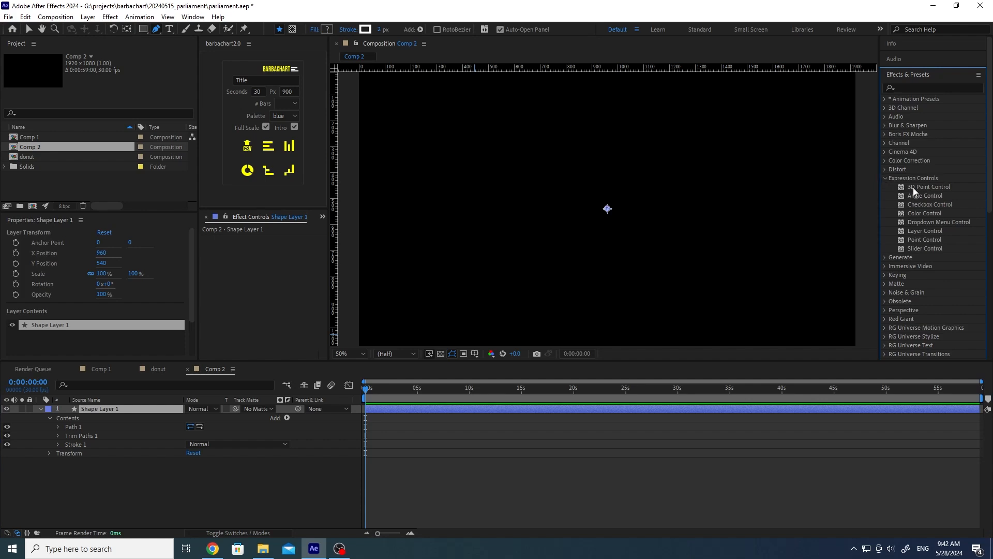
{"action": "double_click", "coordinate": [920, 248]}
{"action": "left_click", "coordinate": [906, 89]}
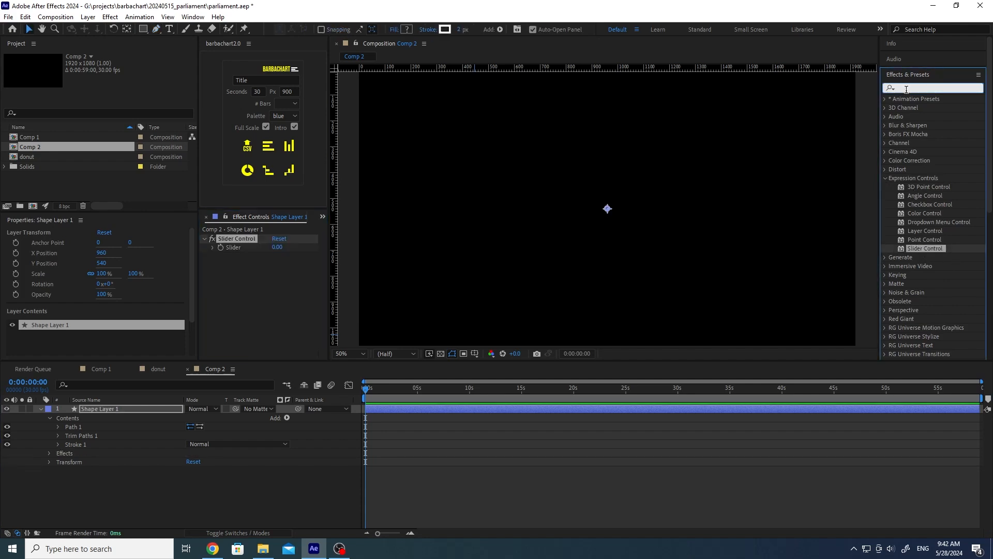
{"action": "type", "text": "fill"}
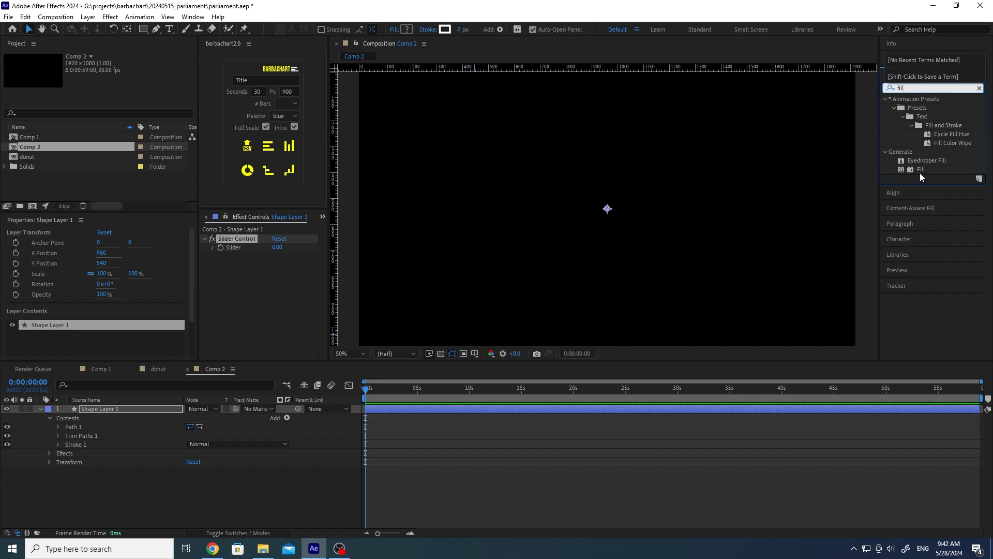
{"action": "double_click", "coordinate": [922, 170]}
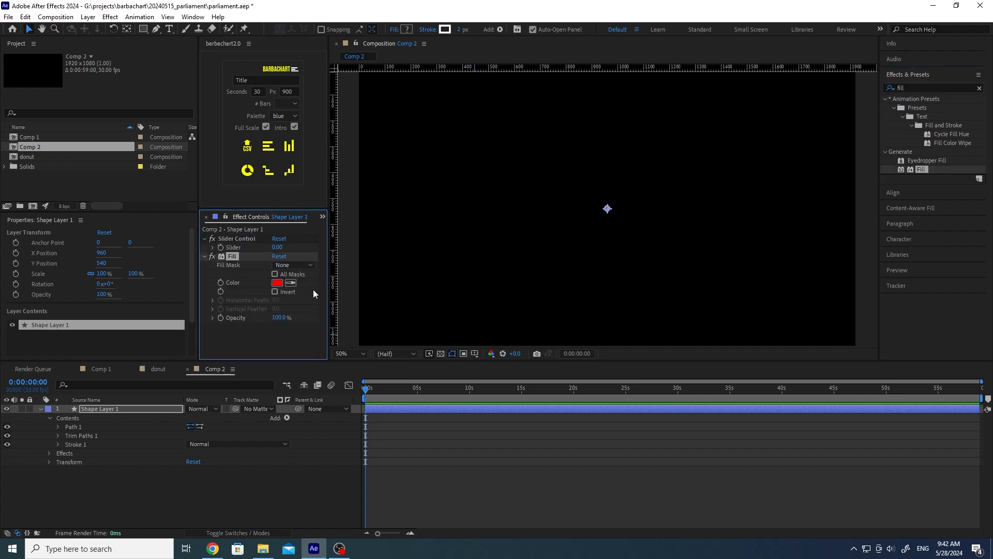
Step: Rename the Slider Control effect to perc
{"action": "left_click", "coordinate": [234, 238]}
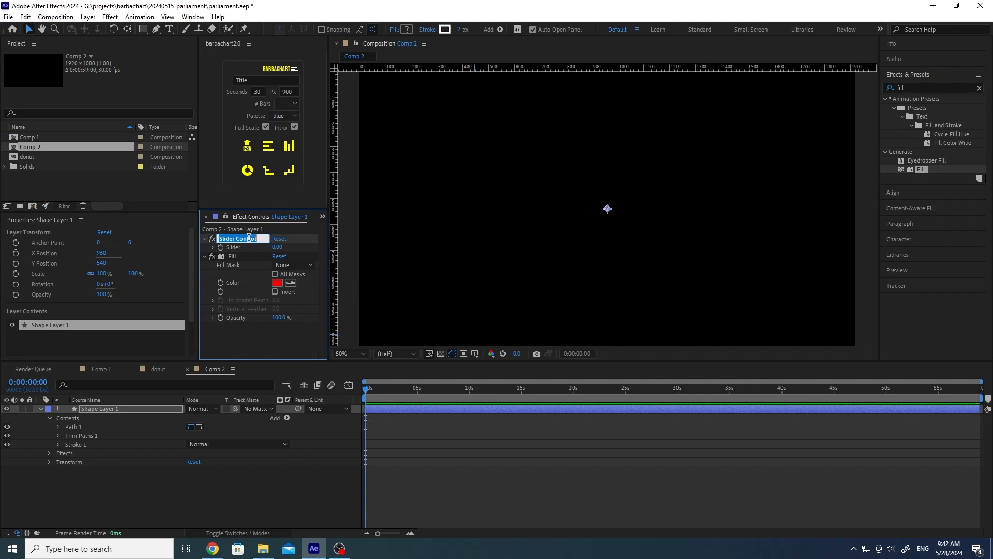
{"action": "type", "text": "perc"}
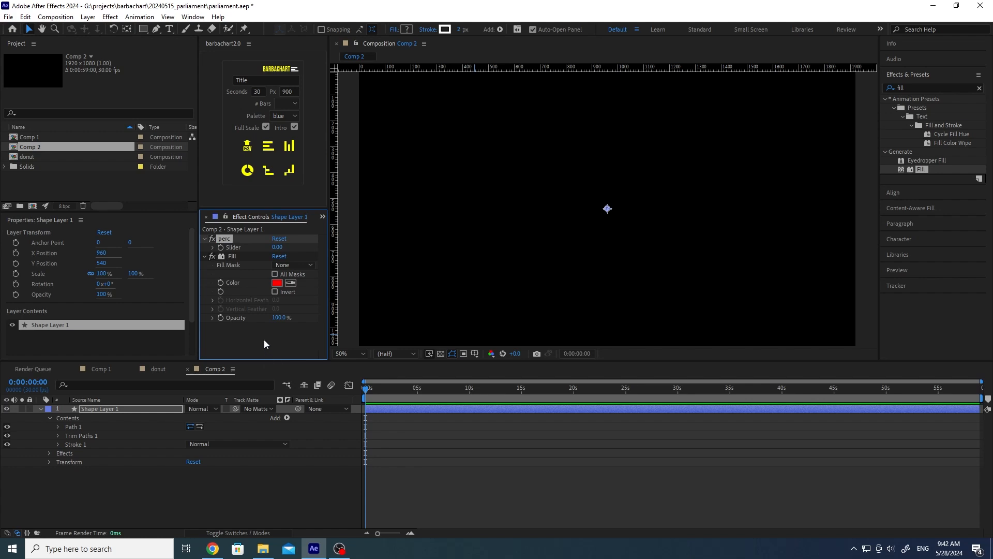
{"action": "key", "text": "Return"}
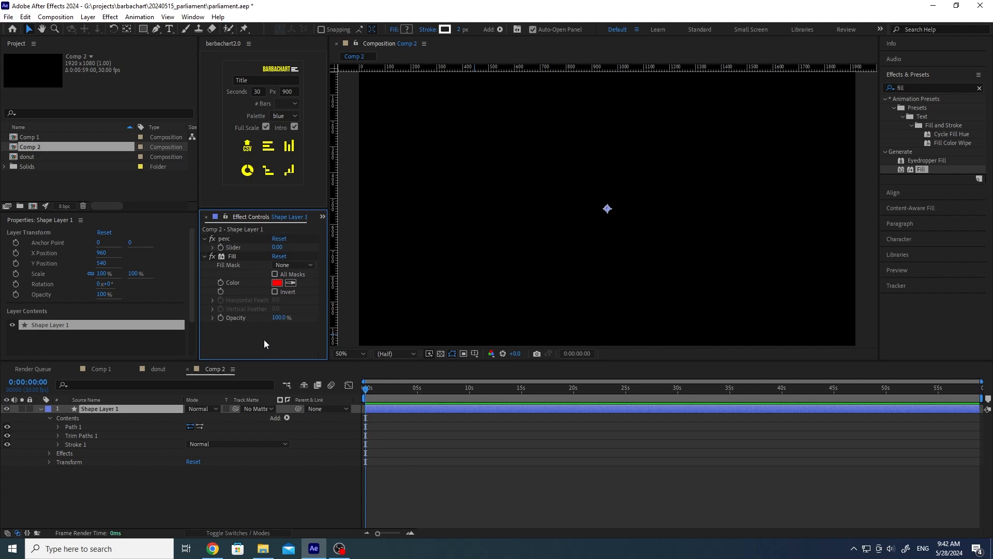
Step: Rename the shape layer to slice1, undoing an accidental duplicate
{"action": "left_click", "coordinate": [96, 408]}
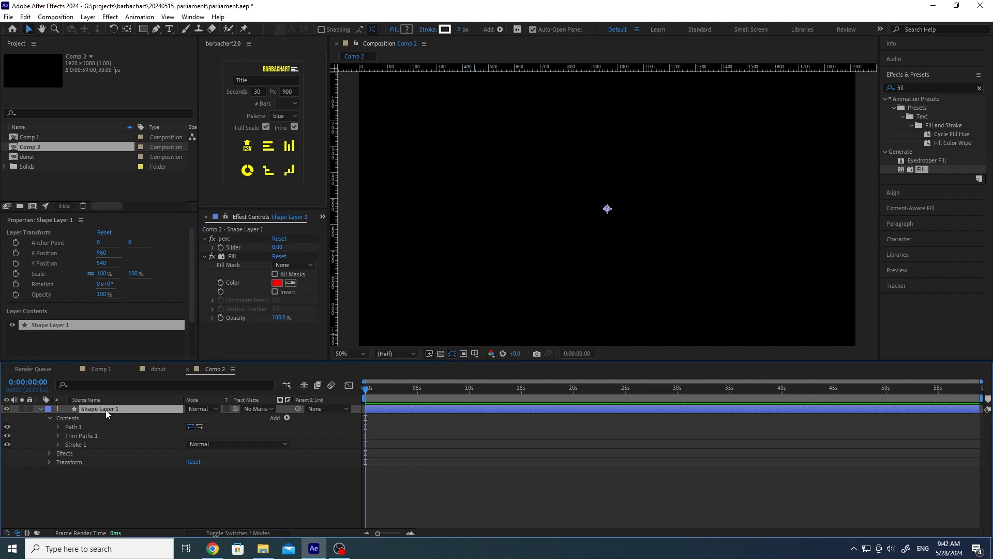
{"action": "key", "text": "Return"}
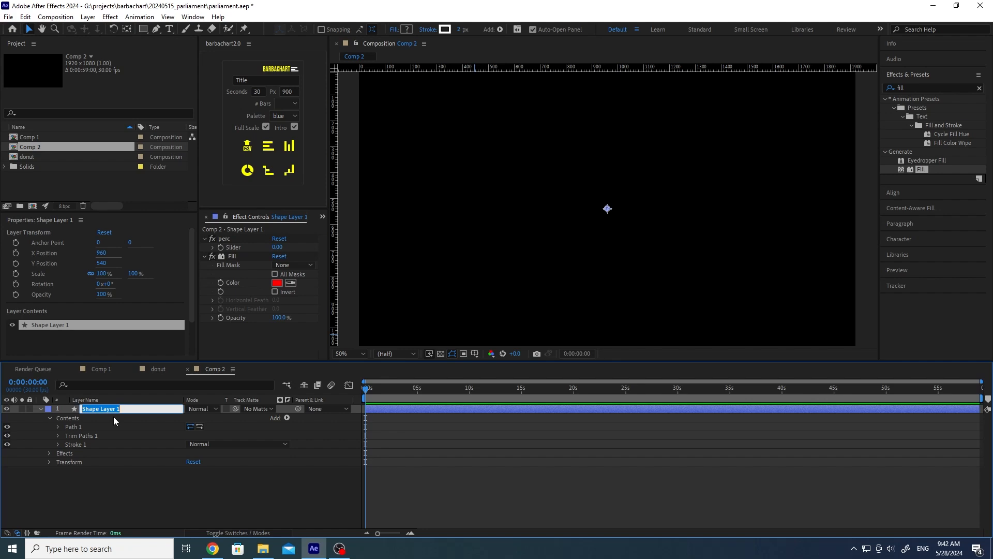
{"action": "type", "text": "slice1"}
{"action": "key", "text": "Return"}
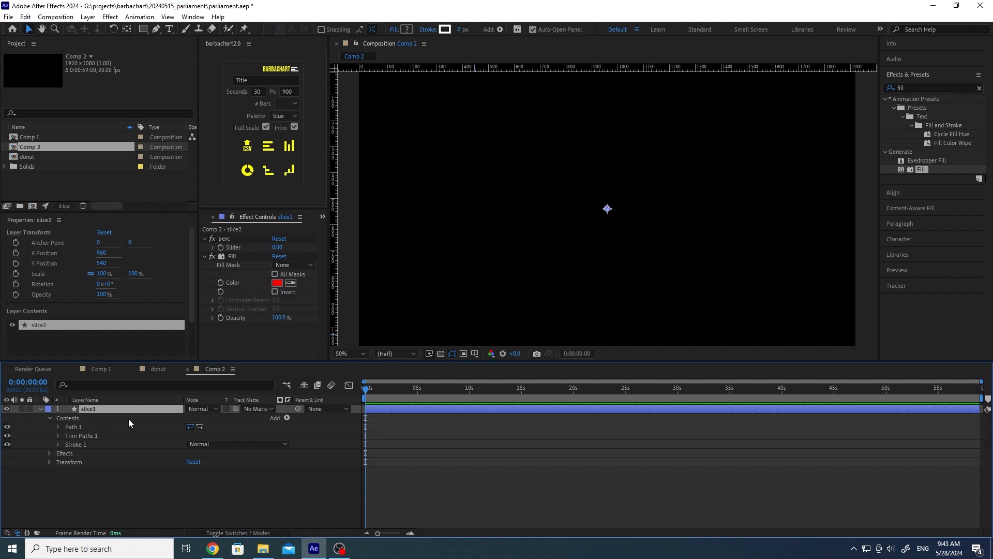
{"action": "key", "text": "ctrl+d"}
{"action": "key", "text": "ctrl+d"}
{"action": "key", "text": "ctrl+d"}
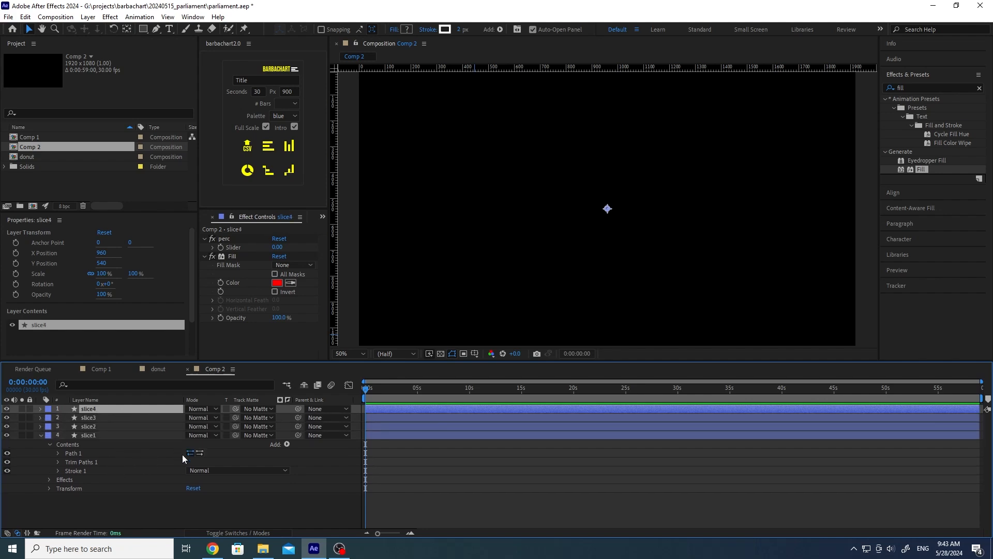
{"action": "key", "text": "ctrl+z"}
{"action": "key", "text": "ctrl+z"}
{"action": "key", "text": "ctrl+z"}
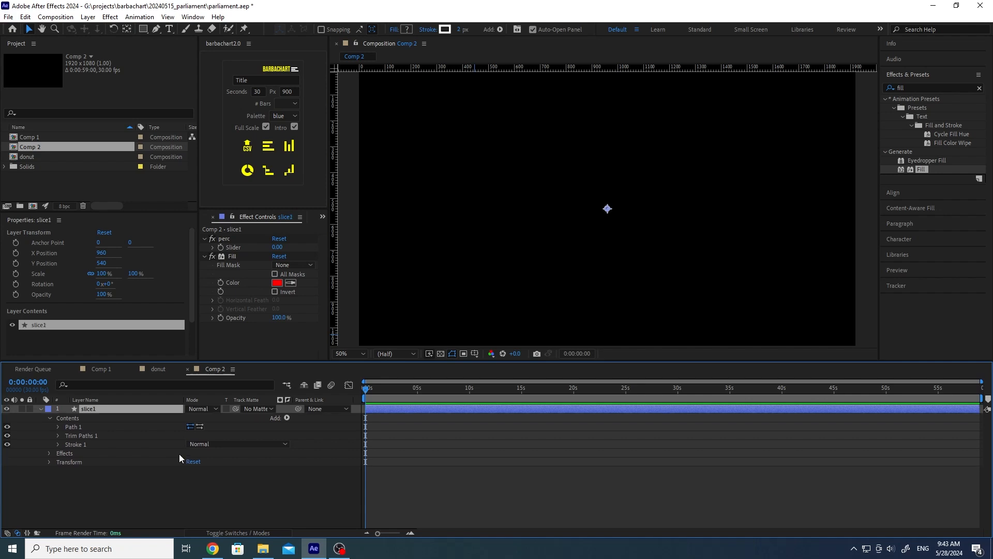
Step: Expand slice1's Path 1, view the donut comp's slice1 Path expression, then return to Comp 2
{"action": "left_click", "coordinate": [122, 504]}
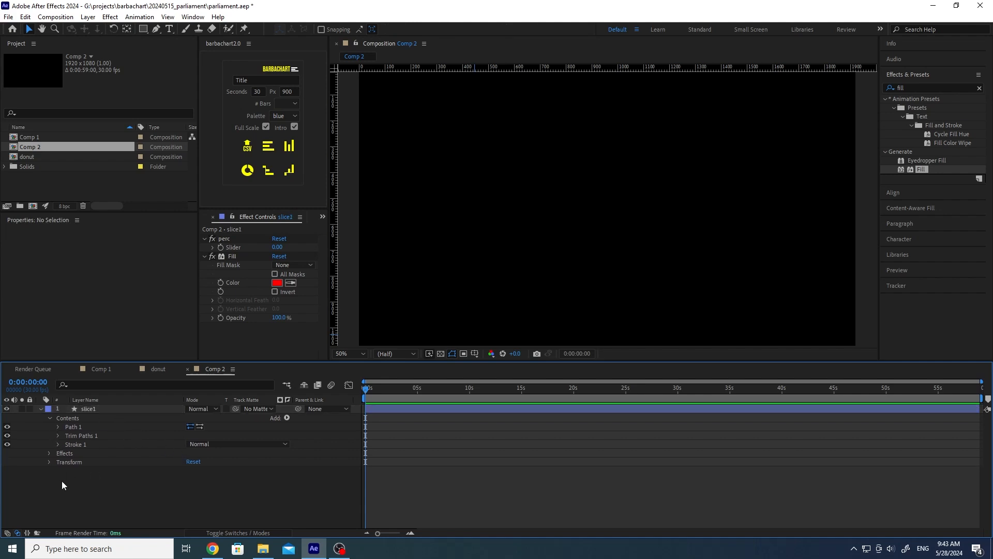
{"action": "left_click", "coordinate": [57, 426]}
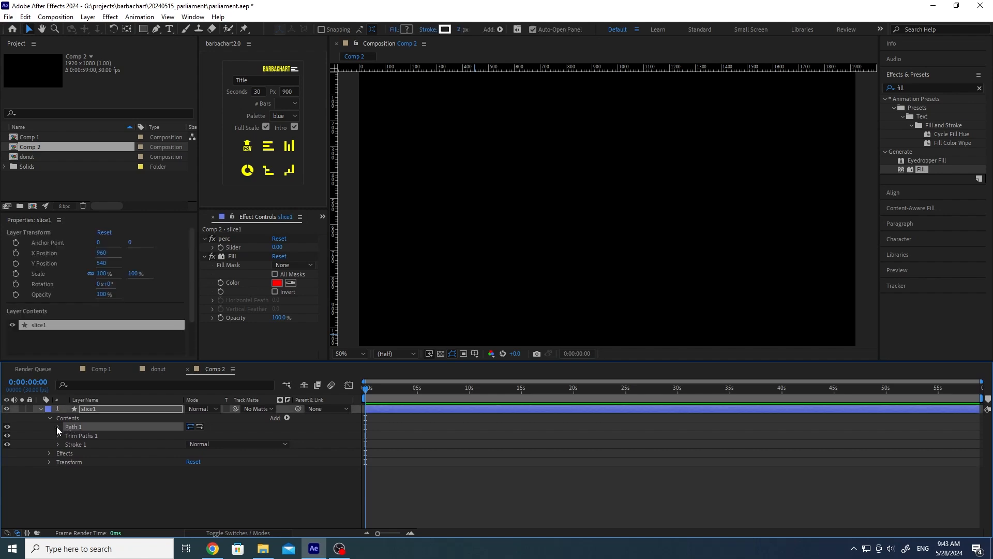
{"action": "left_click", "coordinate": [58, 426]}
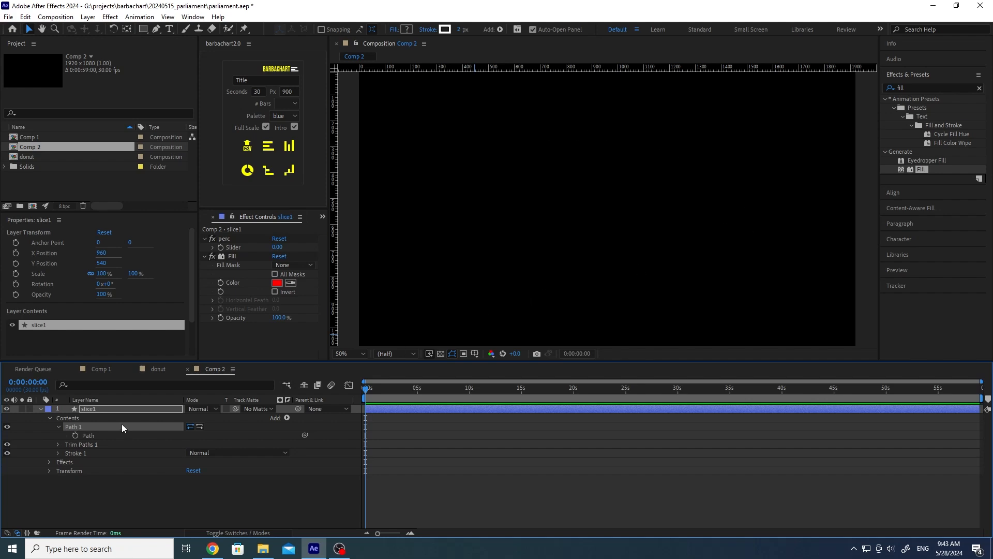
{"action": "left_click", "coordinate": [157, 368]}
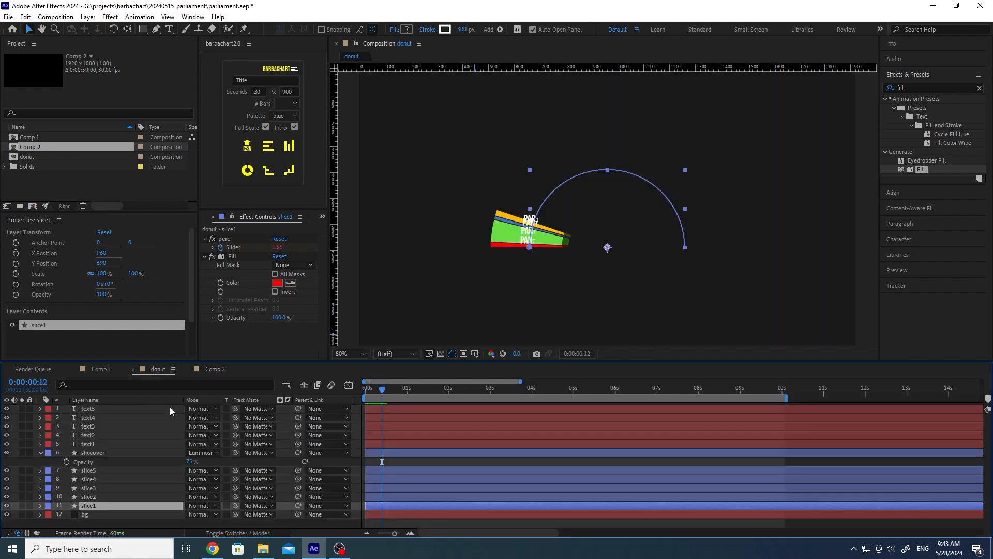
{"action": "left_click", "coordinate": [40, 506]}
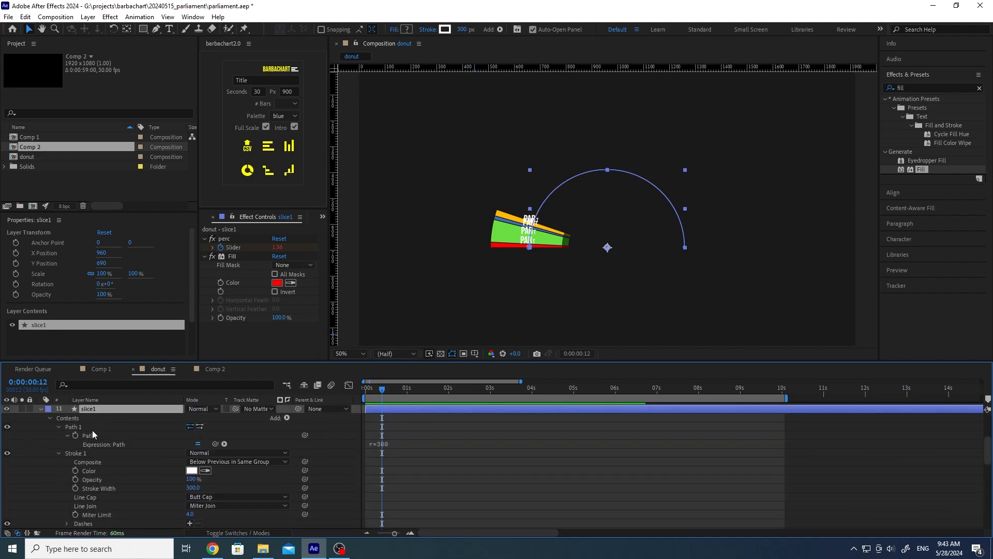
{"action": "left_click", "coordinate": [466, 444]}
{"action": "key", "text": "ctrl+c"}
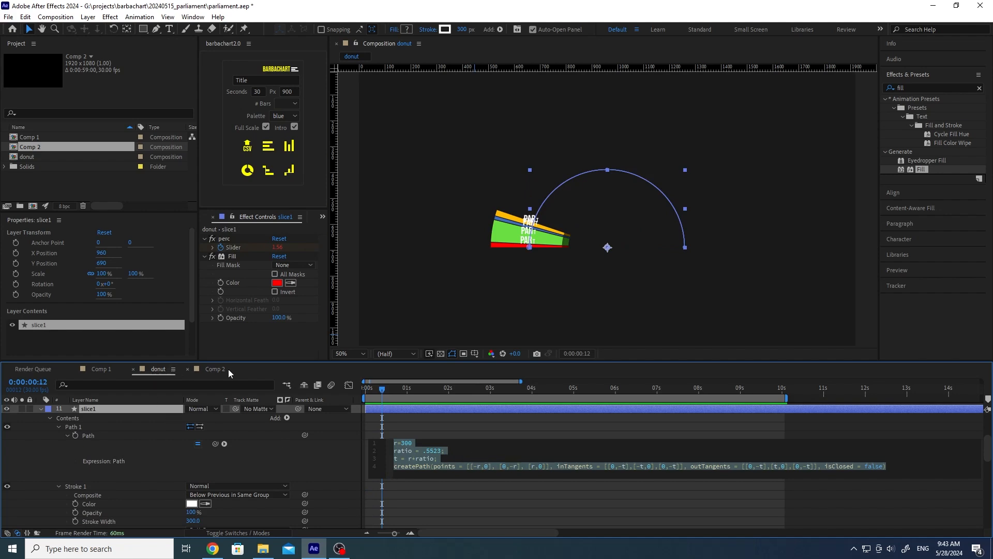
{"action": "left_click", "coordinate": [207, 367]}
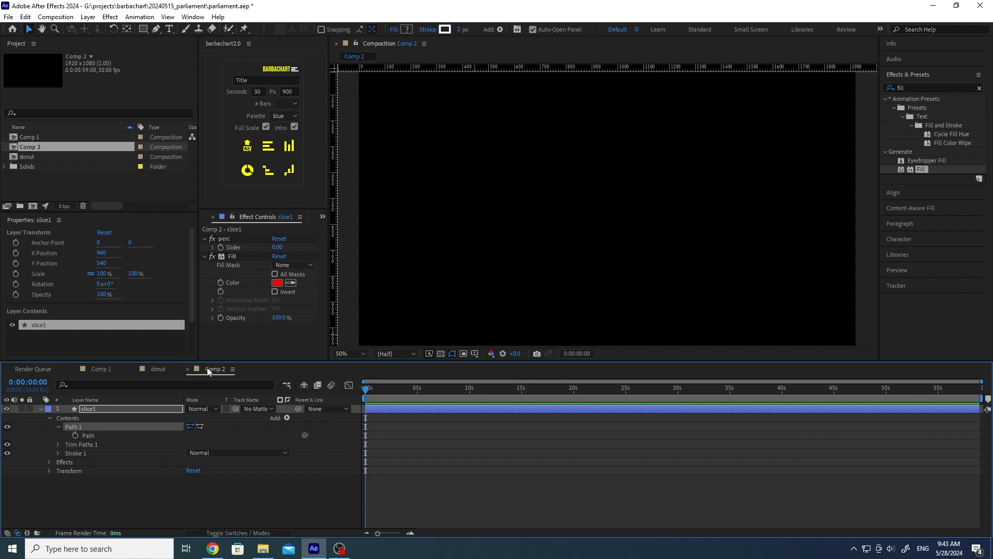
Step: Paste the createPath expression onto slice1's Path and add a semicolon after r=300
{"action": "left_click", "coordinate": [75, 435], "text": "alt"}
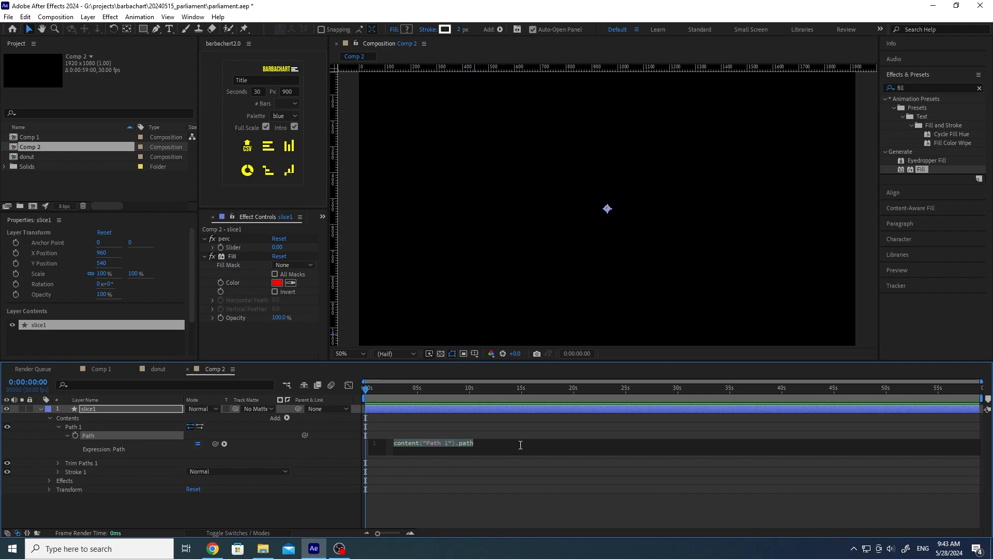
{"action": "key", "text": "ctrl+v"}
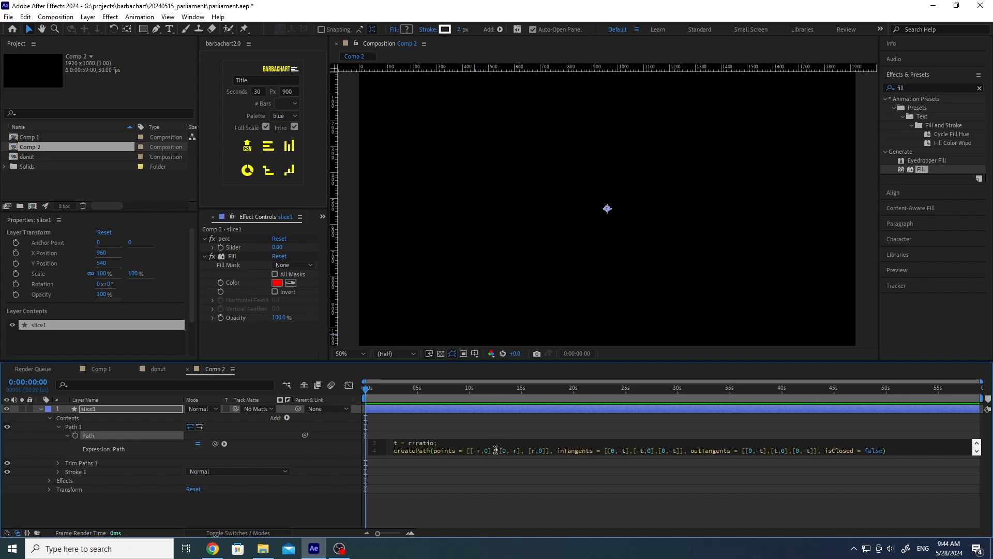
{"action": "left_click_drag", "start_coordinate": [492, 455], "coordinate": [492, 509]}
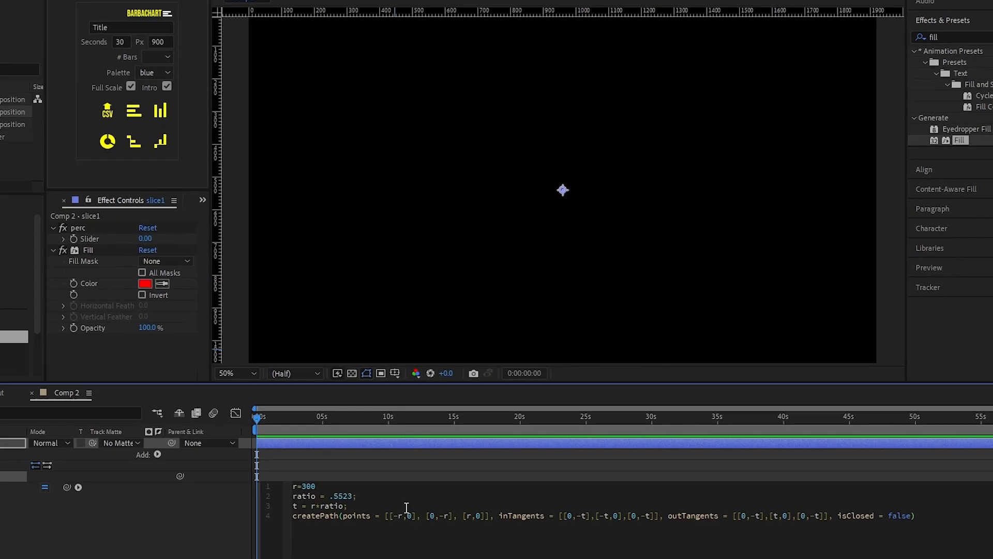
{"action": "left_click", "coordinate": [482, 458]}
{"action": "left_click_drag", "start_coordinate": [309, 493], "coordinate": [256, 495]}
{"action": "left_click", "coordinate": [312, 491]}
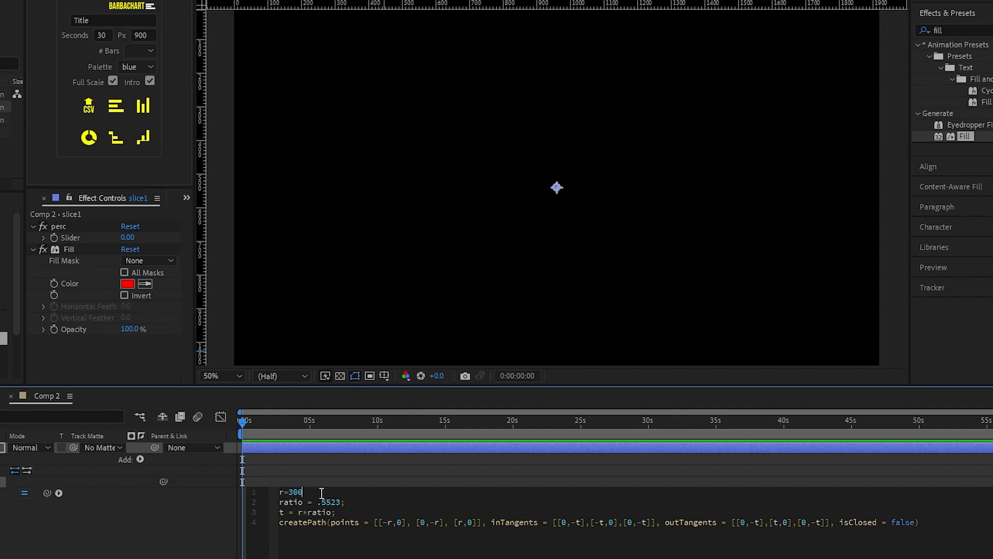
{"action": "type", "text": ";"}
{"action": "left_click", "coordinate": [148, 538]}
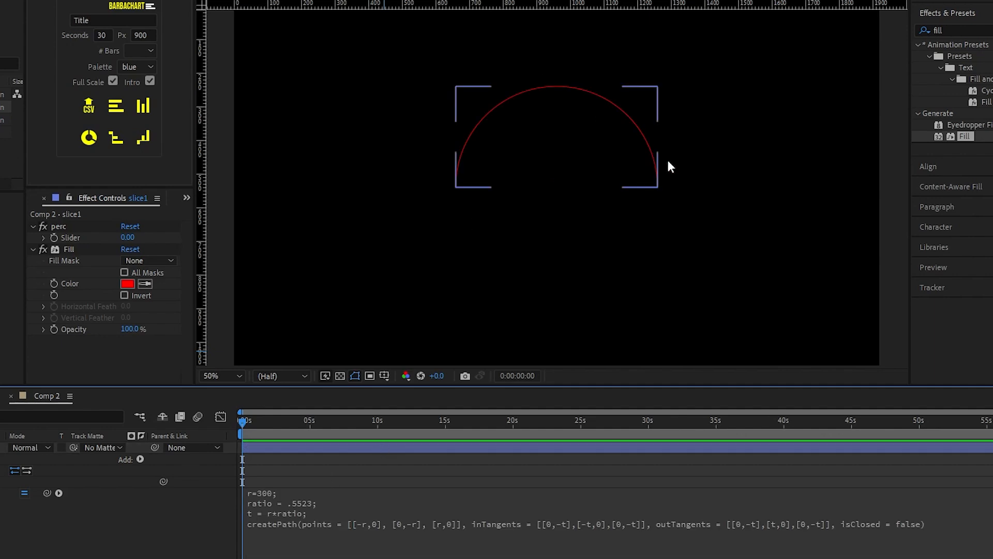
Step: Try a radius of 400 in the expression, then undo back to 300
{"action": "left_click", "coordinate": [281, 501]}
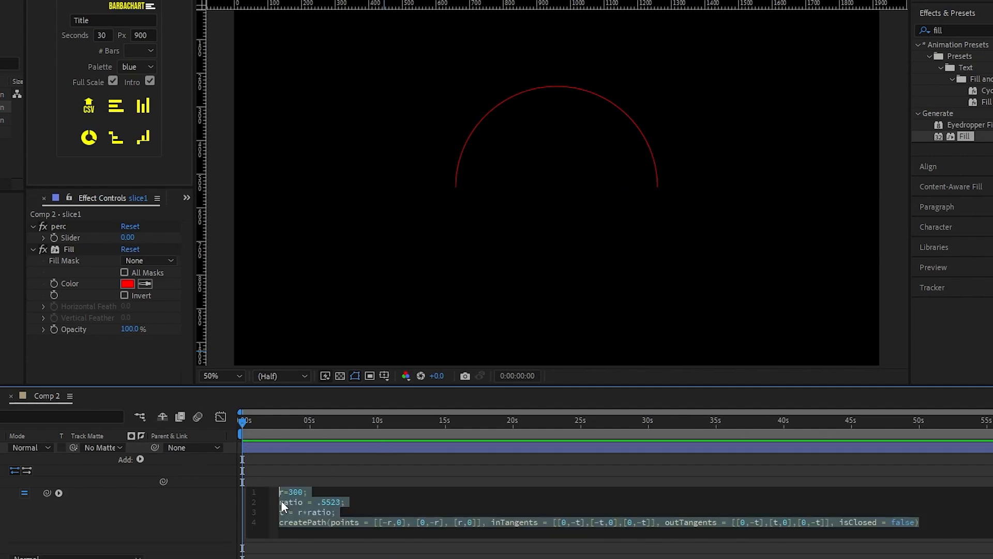
{"action": "left_click", "coordinate": [280, 501]}
{"action": "left_click_drag", "start_coordinate": [289, 492], "coordinate": [293, 491]}
{"action": "type", "text": "3"}
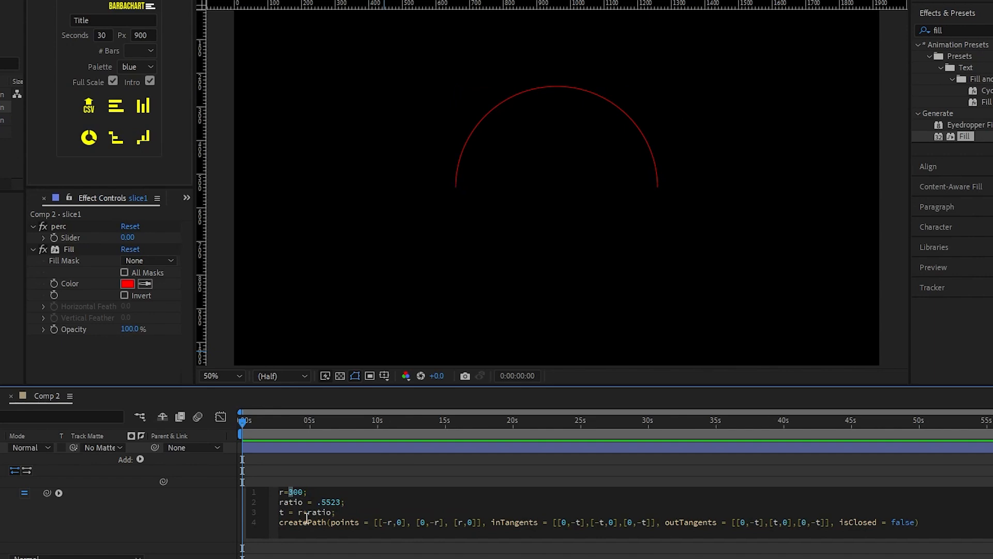
{"action": "type", "text": "4"}
{"action": "left_click", "coordinate": [207, 506]}
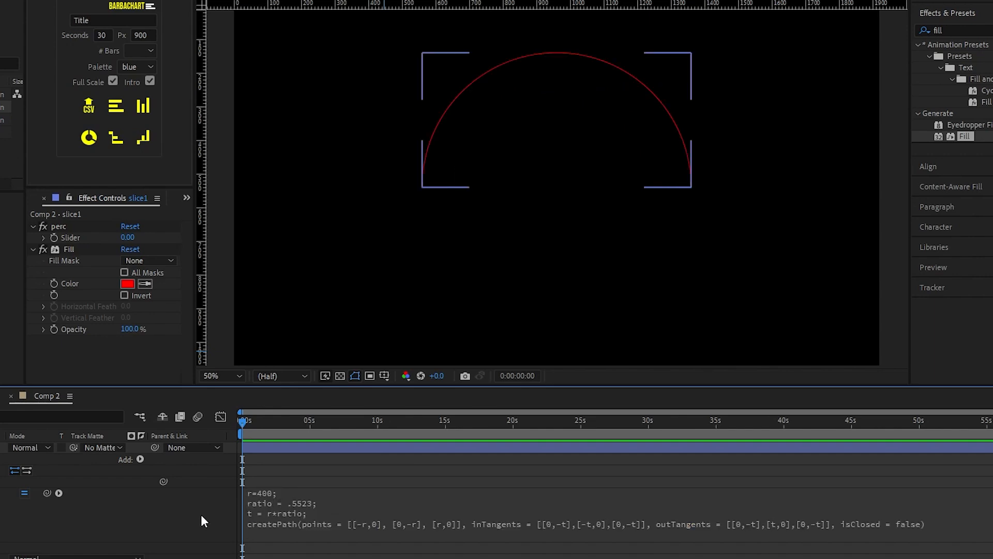
{"action": "key", "text": "ctrl+z"}
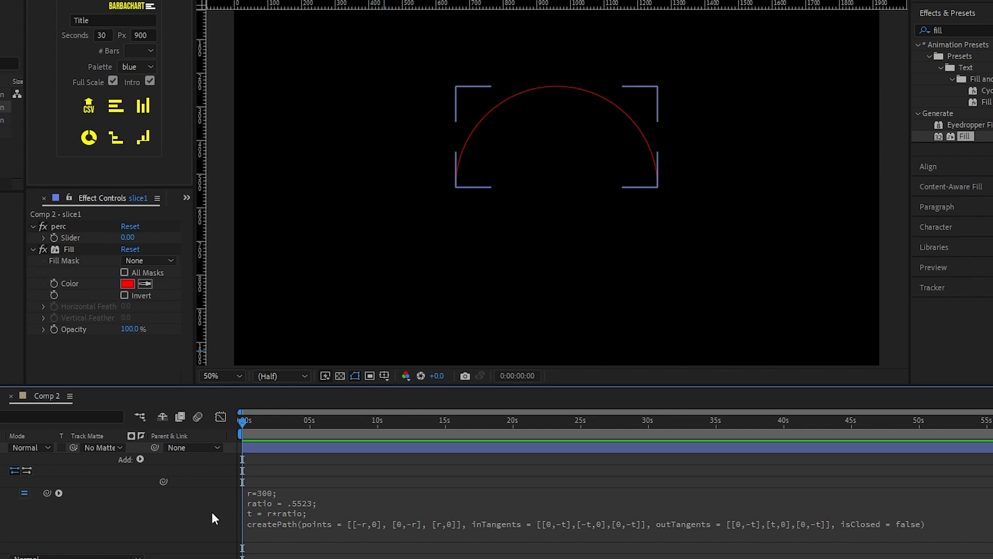
Step: Review the expression's ratio .5523 and t lines, then select the arc layer
{"action": "left_click", "coordinate": [296, 505]}
{"action": "left_click_drag", "start_coordinate": [357, 502], "coordinate": [265, 503]}
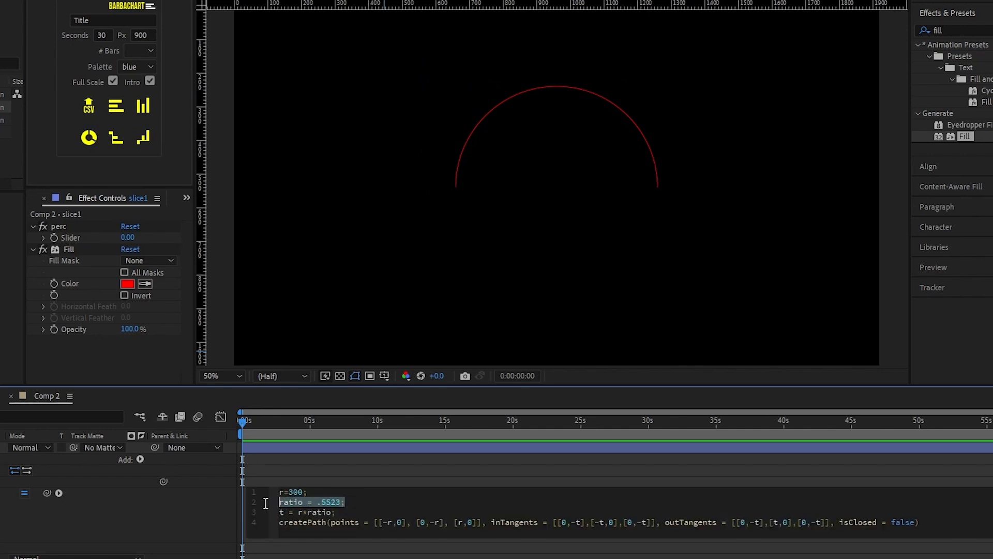
{"action": "left_click", "coordinate": [361, 503]}
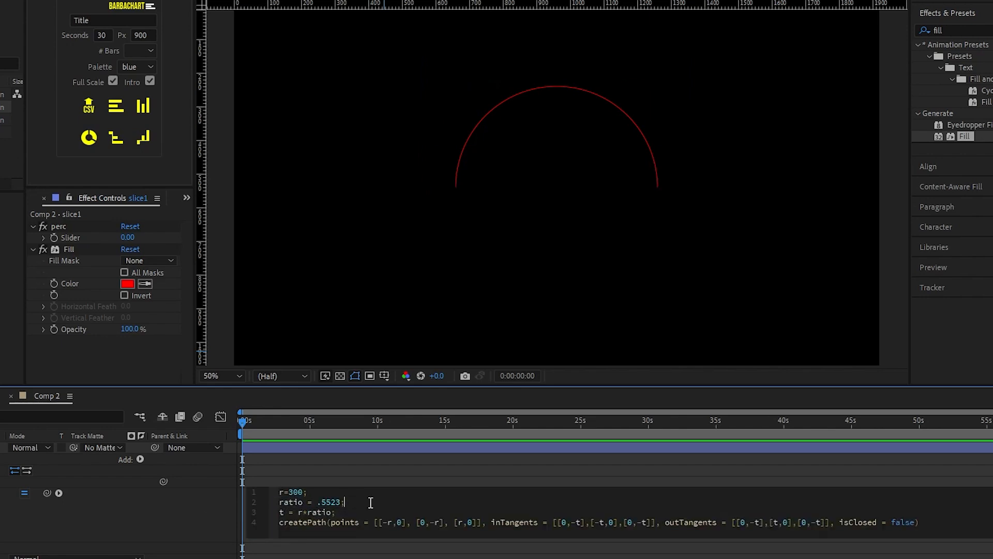
{"action": "left_click_drag", "start_coordinate": [354, 512], "coordinate": [274, 512]}
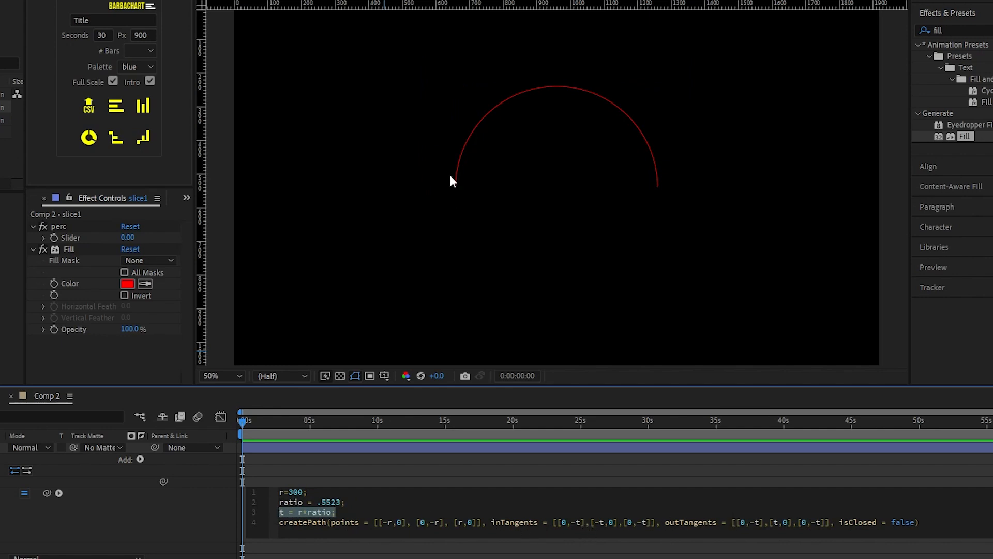
{"action": "left_click", "coordinate": [471, 132]}
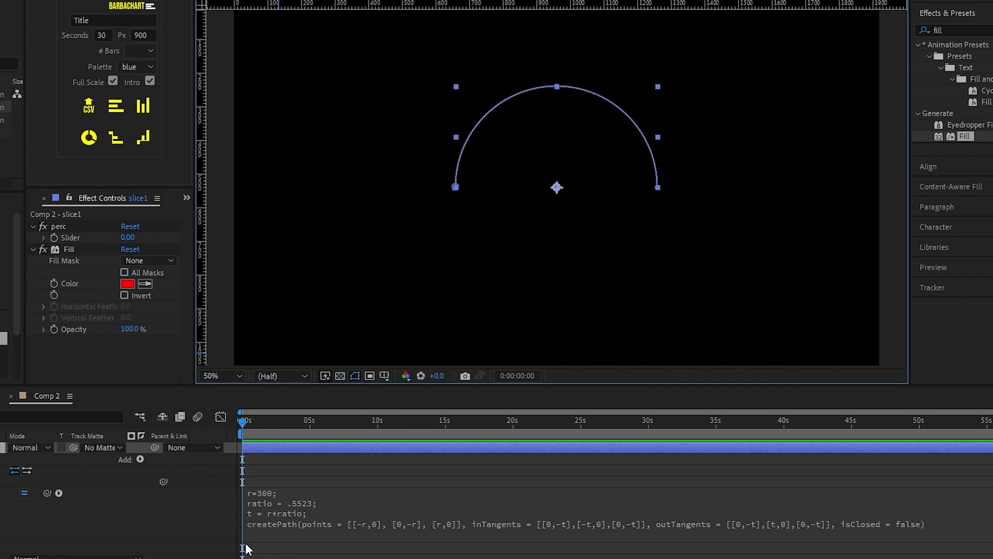
Step: Hide the path handles and deselect slice1 to see the thin 2 px red semicircle arc
{"action": "left_click", "coordinate": [196, 511]}
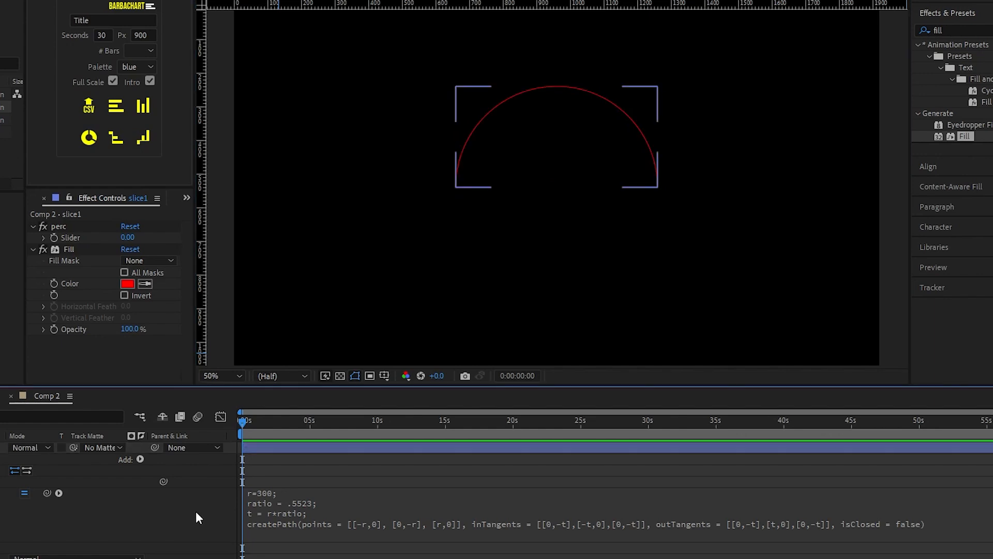
{"action": "left_click", "coordinate": [437, 281]}
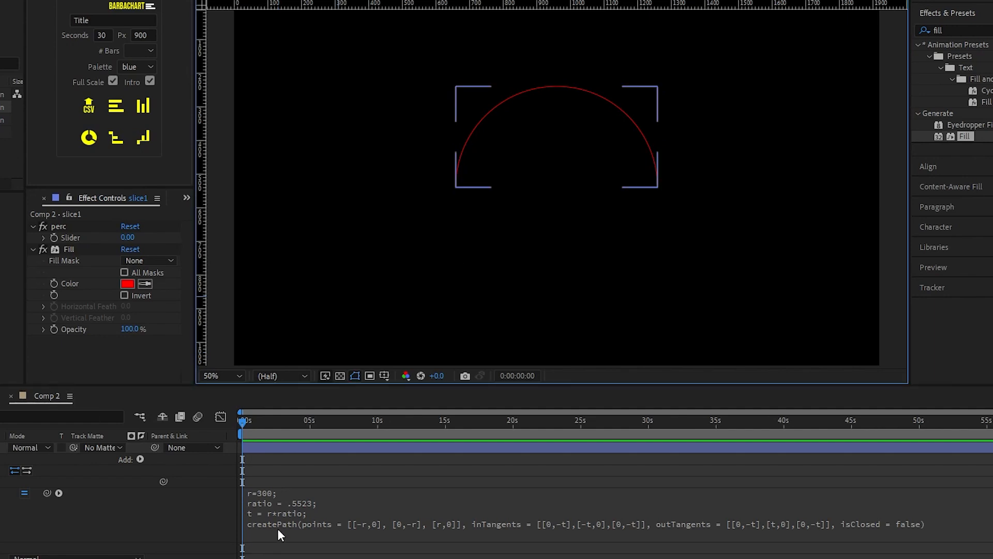
{"action": "left_click", "coordinate": [174, 512]}
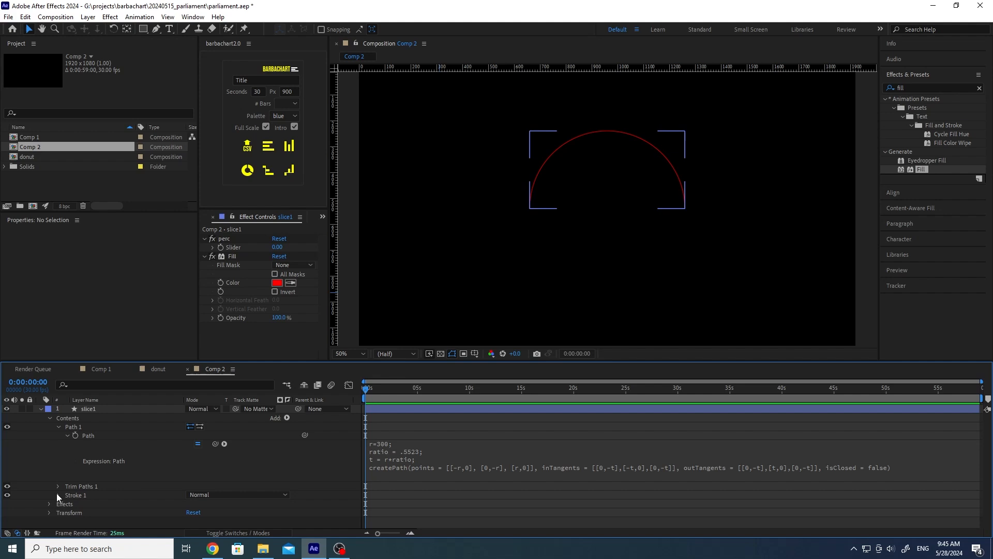
{"action": "left_click", "coordinate": [58, 494]}
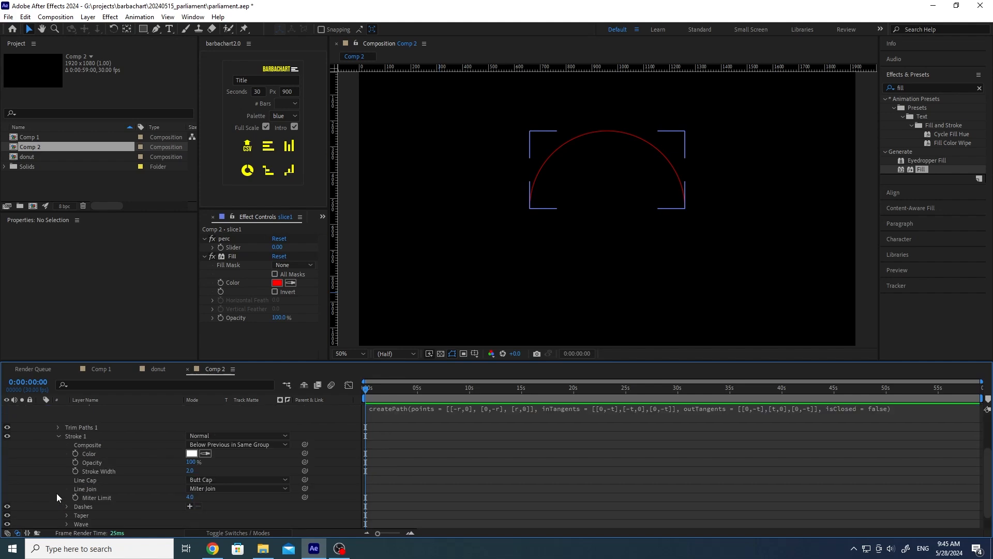
{"action": "left_click", "coordinate": [189, 470]}
{"action": "type", "text": "300"}
{"action": "key", "text": "Return"}
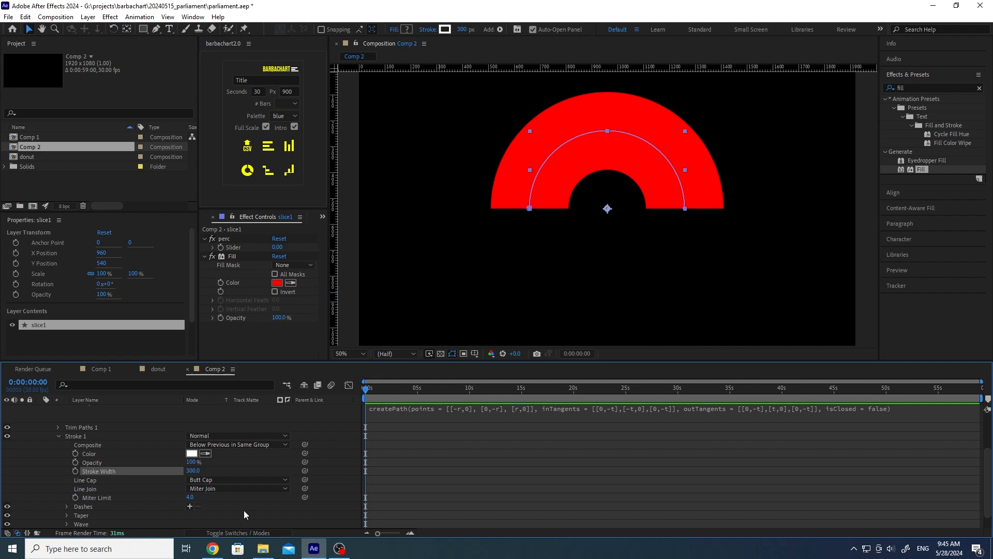
{"action": "left_click", "coordinate": [334, 473]}
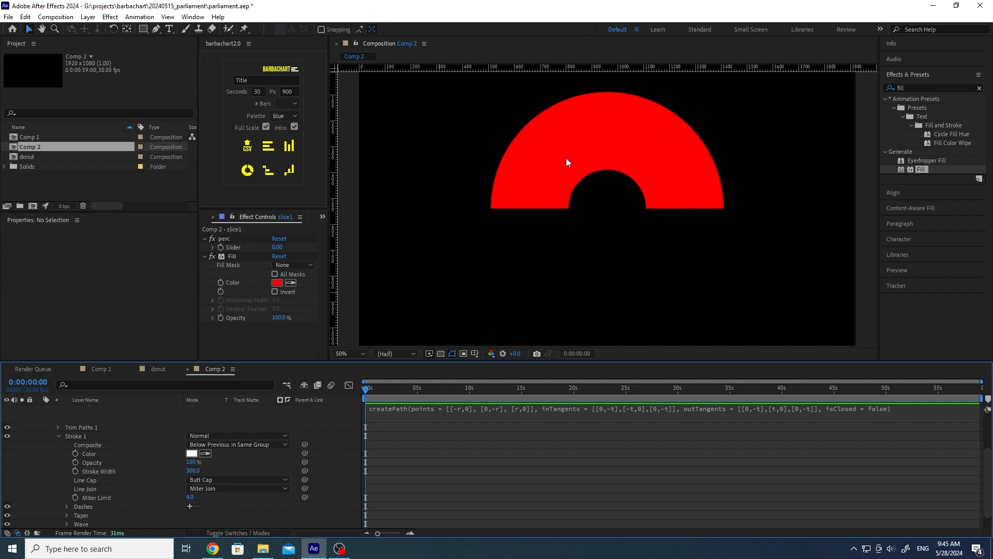
{"action": "scroll", "coordinate": [321, 473], "scroll_direction": "up", "scroll_amount": 3}
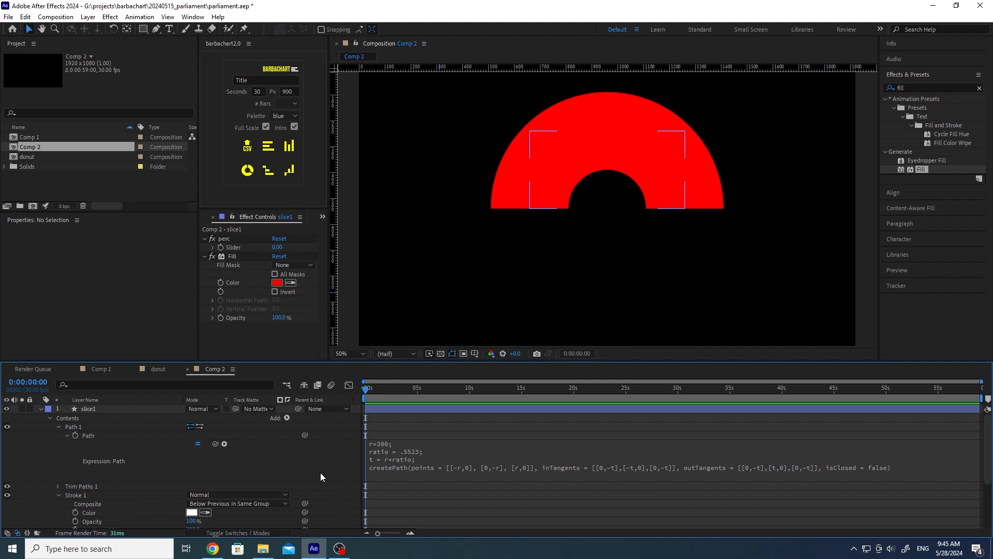
{"action": "scroll", "coordinate": [77, 474], "scroll_direction": "down", "scroll_amount": 2}
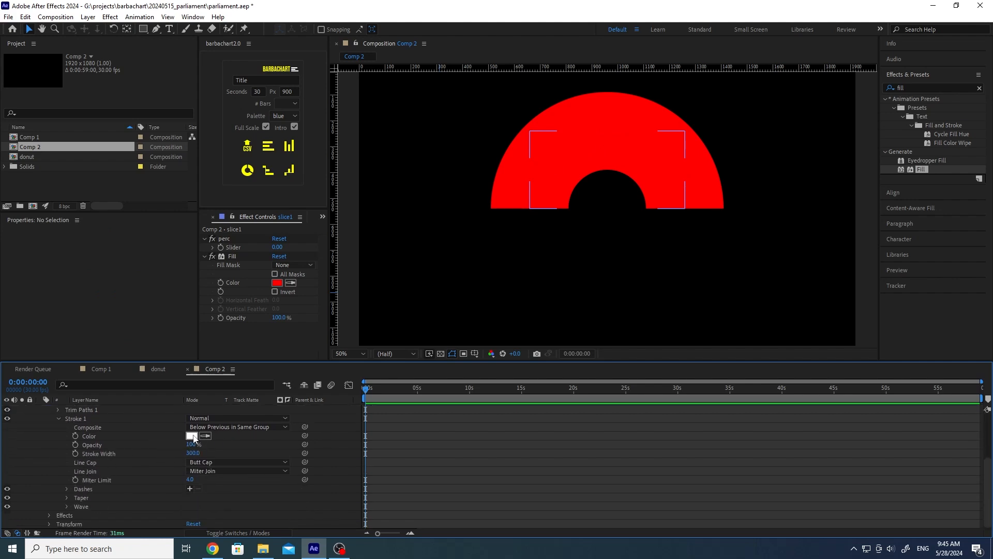
{"action": "left_click", "coordinate": [48, 516]}
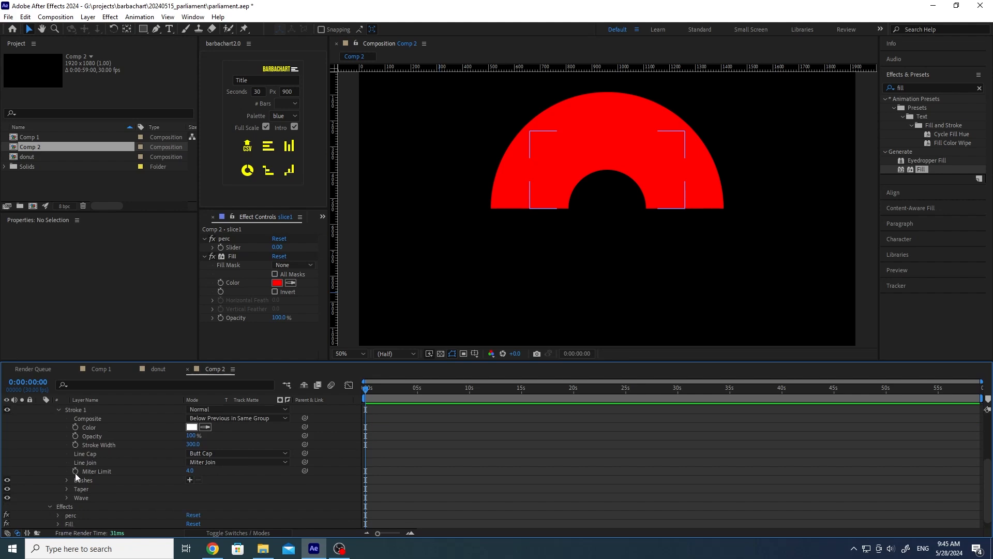
{"action": "scroll", "coordinate": [110, 462], "scroll_direction": "up", "scroll_amount": 3}
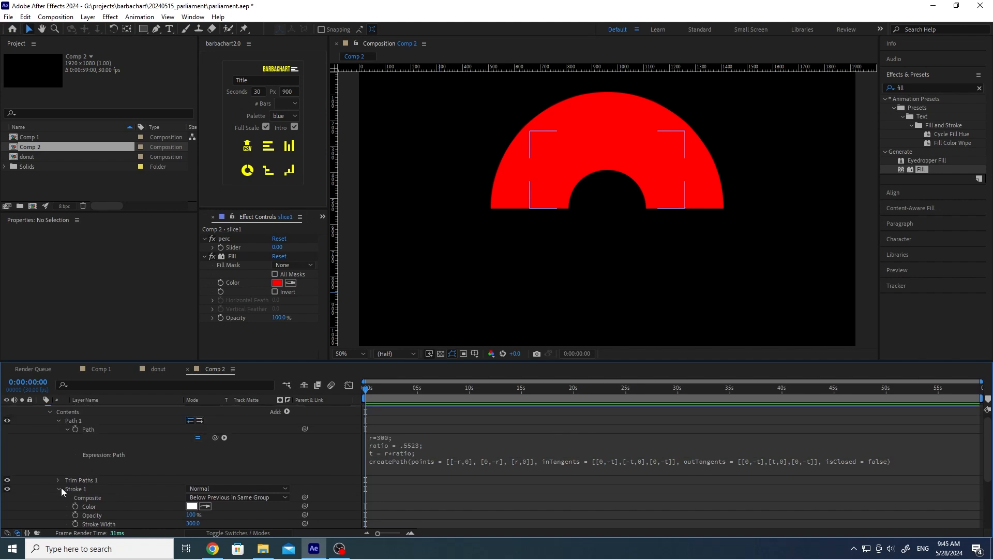
{"action": "left_click", "coordinate": [58, 489]}
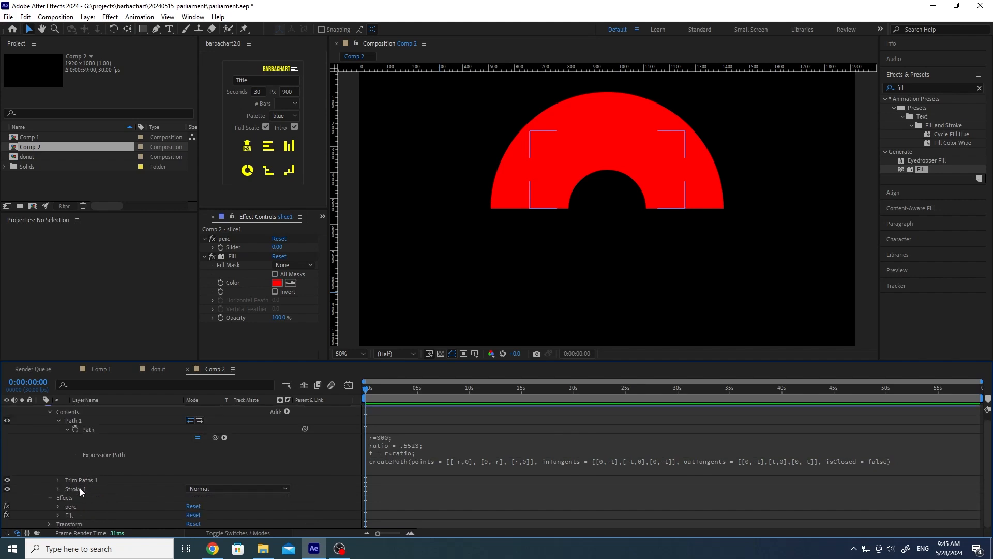
{"action": "left_click", "coordinate": [79, 480]}
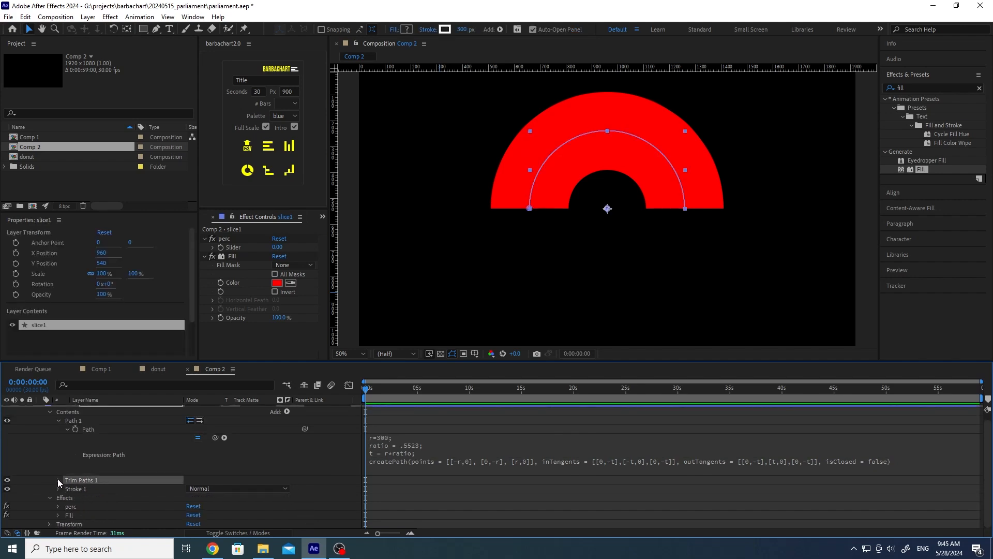
Step: Expand Trim Paths 1 and drag its End value down to 18%
{"action": "left_click", "coordinate": [58, 480]}
{"action": "left_click_drag", "start_coordinate": [193, 497], "coordinate": [157, 496]}
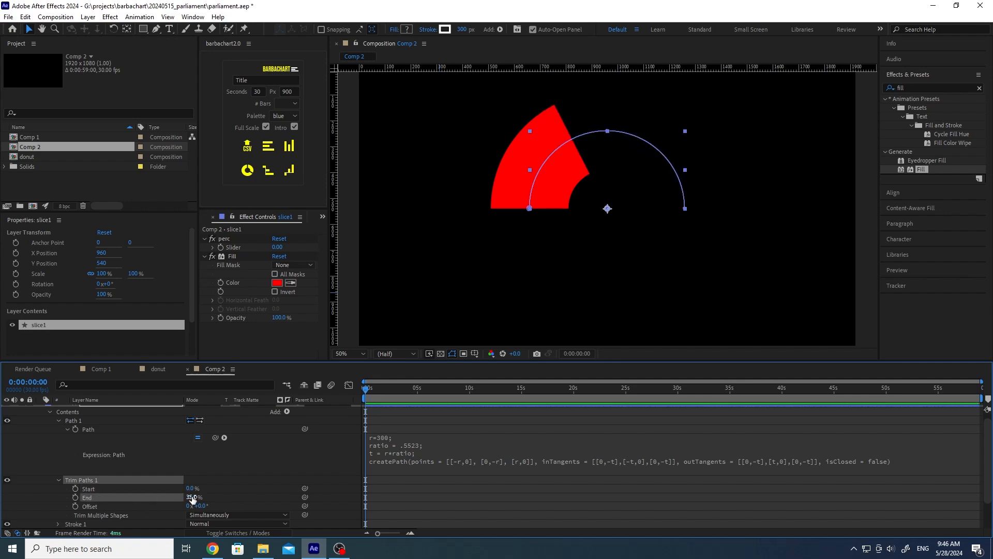
{"action": "mouse_move", "coordinate": [192, 497]}
{"action": "left_mouse_down"}
{"action": "mouse_move", "coordinate": [210, 497]}
{"action": "mouse_move", "coordinate": [180, 497]}
{"action": "mouse_move", "coordinate": [237, 502]}
{"action": "mouse_move", "coordinate": [190, 502]}
{"action": "left_mouse_up"}
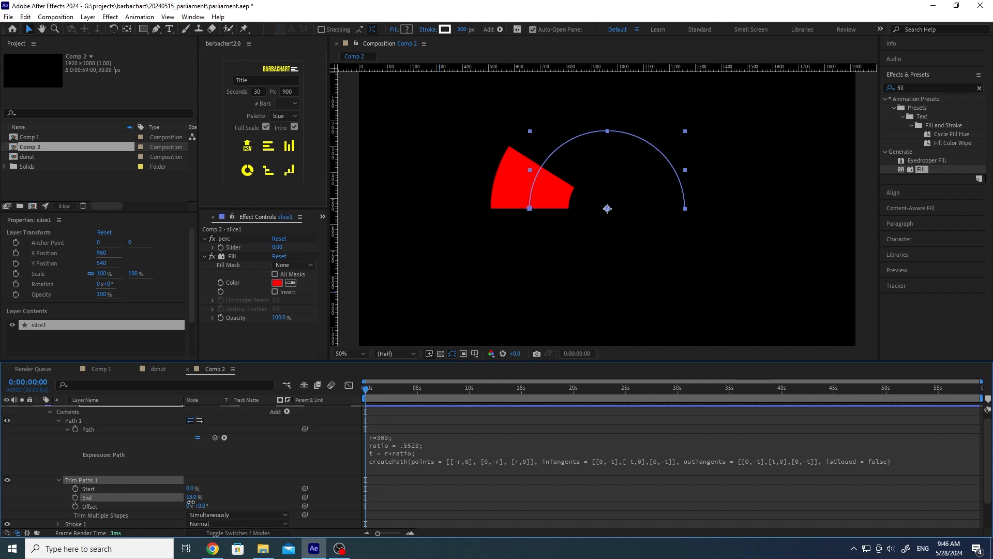
{"action": "left_click", "coordinate": [222, 498]}
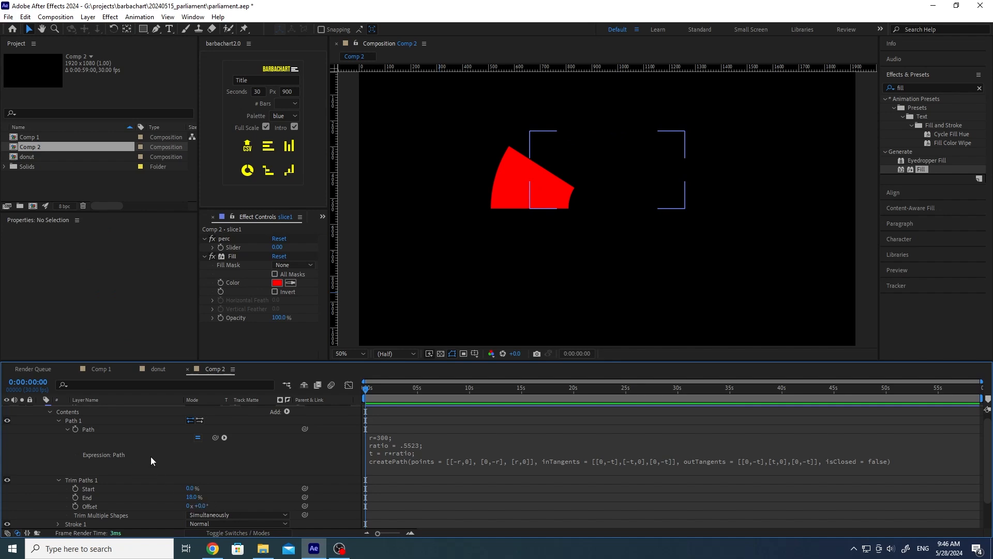
Step: In the donut comp, collapse Path and Stroke 1 and open slice1's effect("perc")("Slider") End expression
{"action": "left_click", "coordinate": [156, 367]}
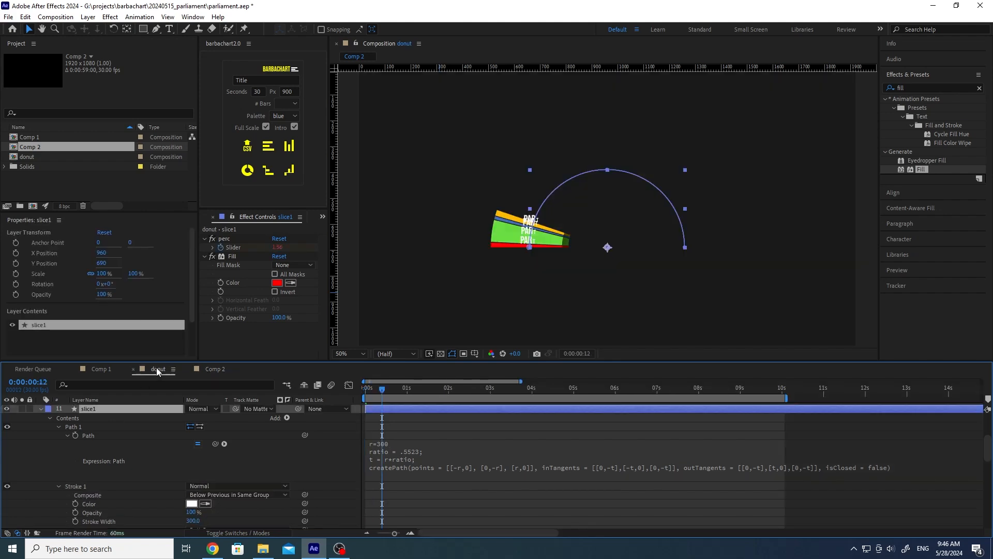
{"action": "left_click", "coordinate": [65, 435]}
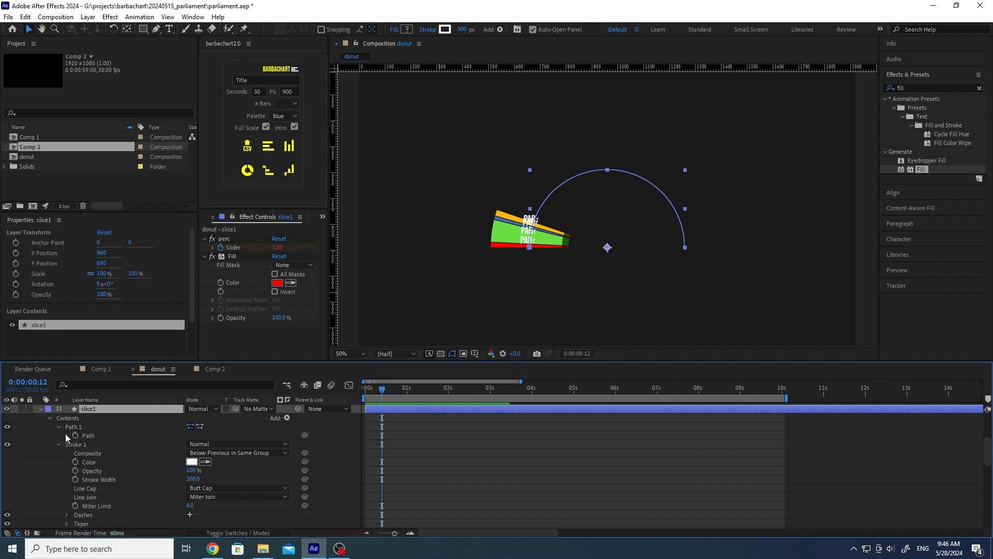
{"action": "left_click", "coordinate": [57, 444]}
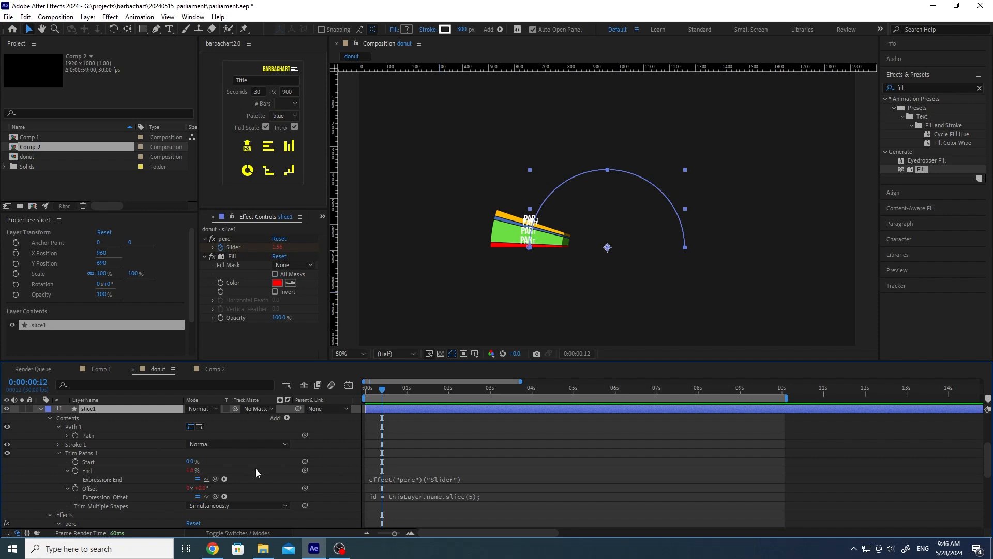
{"action": "left_click", "coordinate": [477, 481]}
{"action": "key", "text": "ctrl+c"}
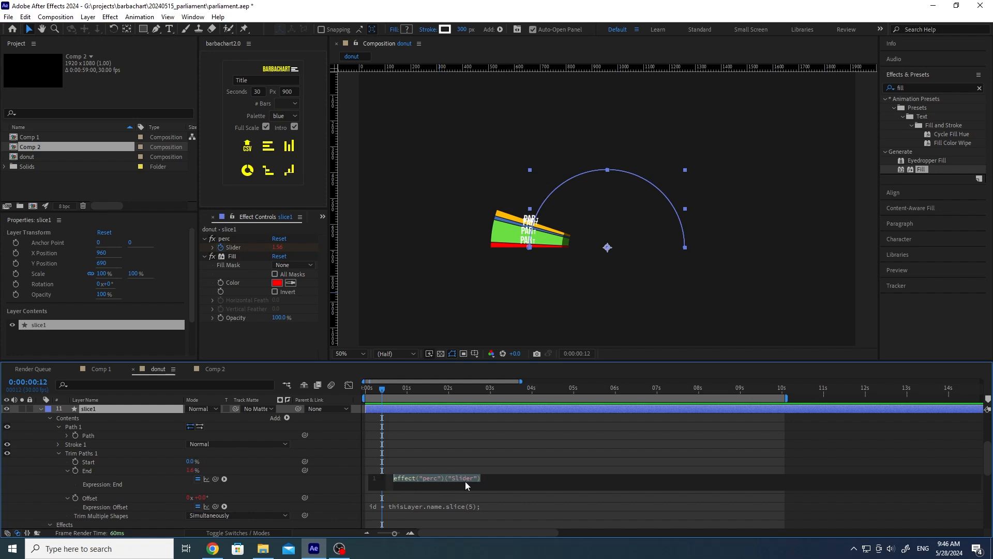
Step: In Comp 2, give Trim Paths End the pasted effect("perc")("Slider") expression and pick-whip it to perc
{"action": "left_click", "coordinate": [213, 370]}
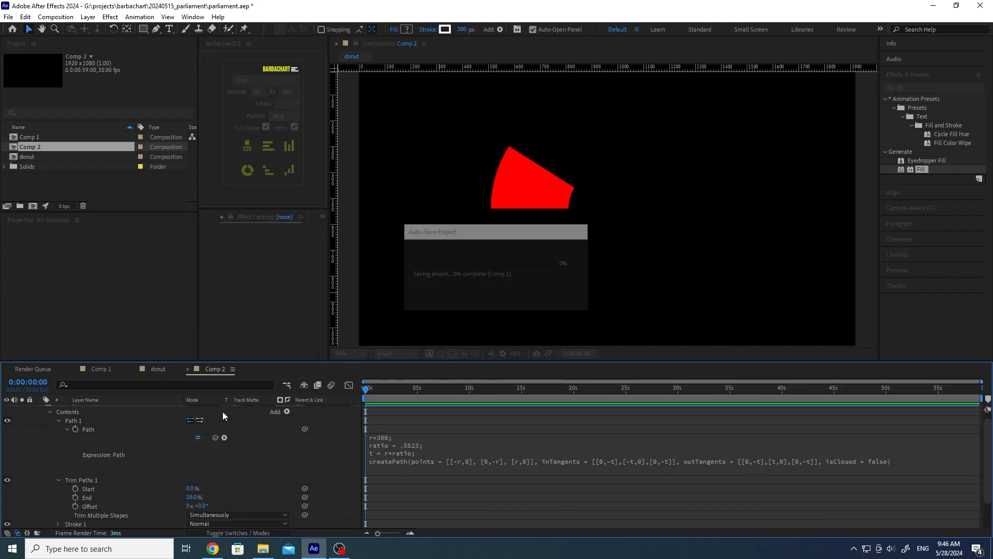
{"action": "left_click", "coordinate": [75, 497], "text": "alt"}
{"action": "key", "text": "ctrl+v"}
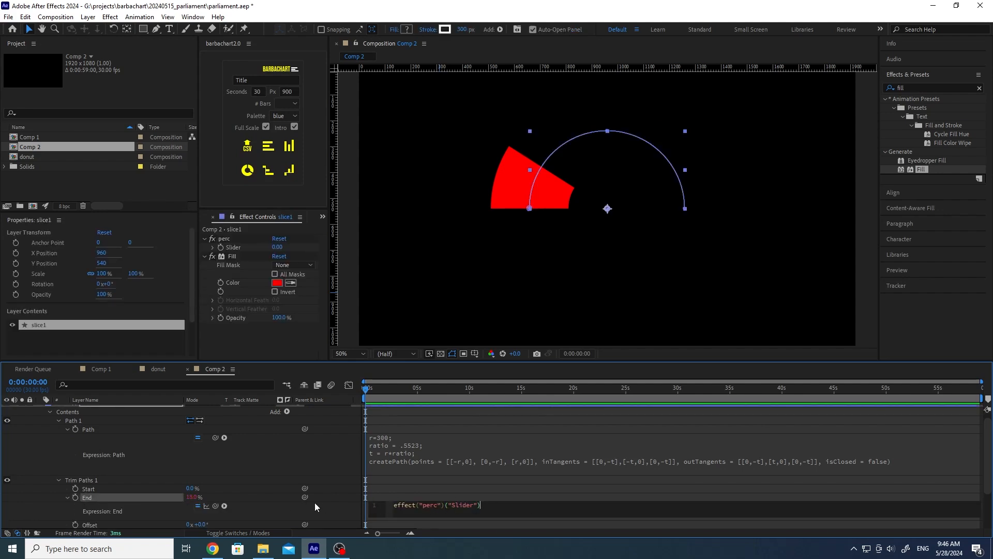
{"action": "left_click", "coordinate": [334, 508]}
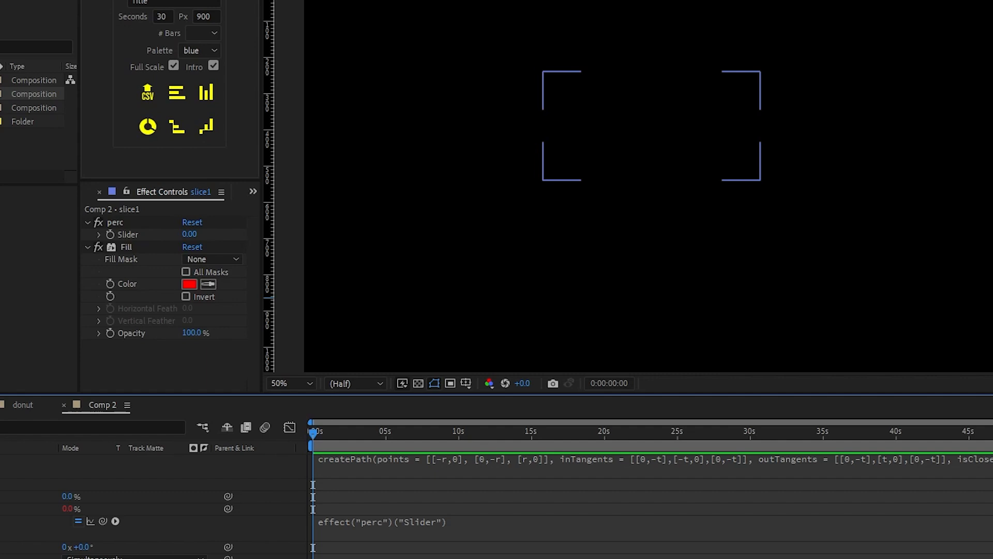
{"action": "left_click", "coordinate": [384, 521]}
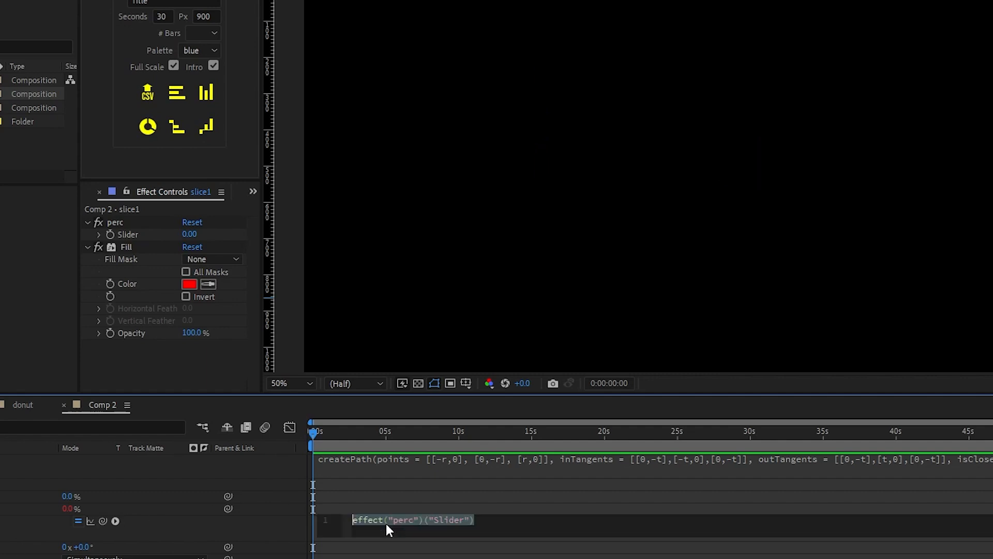
{"action": "mouse_move", "coordinate": [104, 520]}
{"action": "left_mouse_down"}
{"action": "mouse_move", "coordinate": [52, 540]}
{"action": "mouse_move", "coordinate": [100, 505]}
{"action": "mouse_move", "coordinate": [93, 516]}
{"action": "left_mouse_up"}
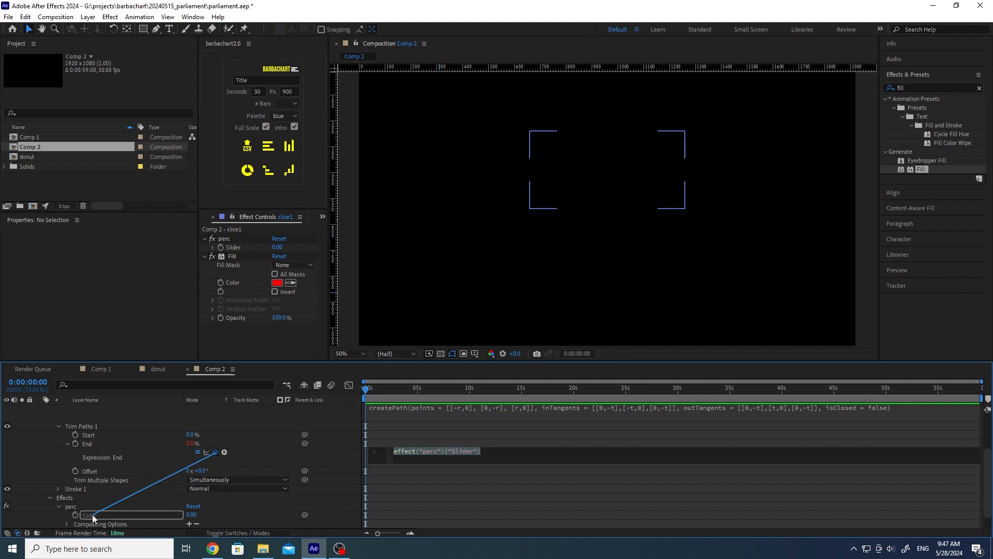
Step: Commit the linked End expression and scrub the perc Slider up to 13
{"action": "left_click_drag", "start_coordinate": [91, 515], "coordinate": [91, 515]}
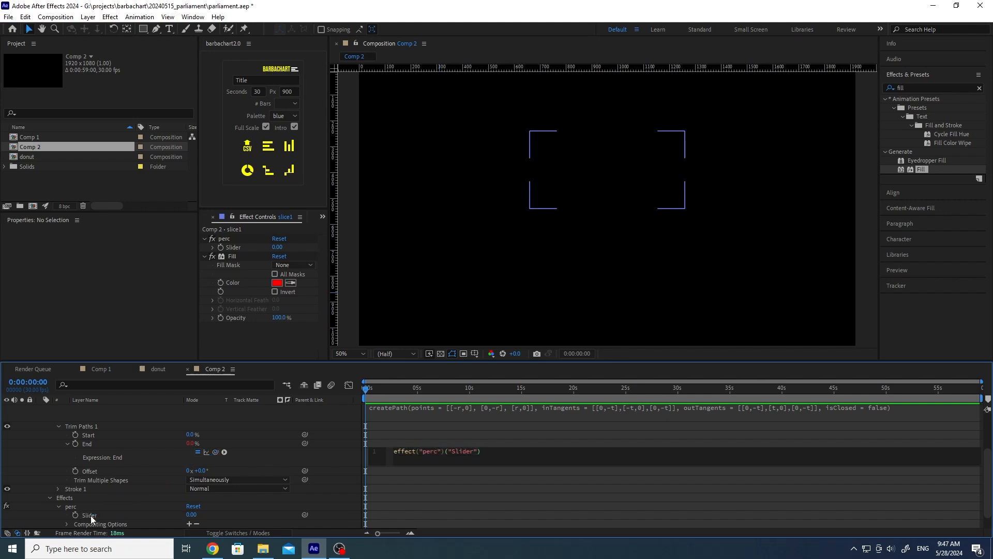
{"action": "left_click", "coordinate": [334, 460]}
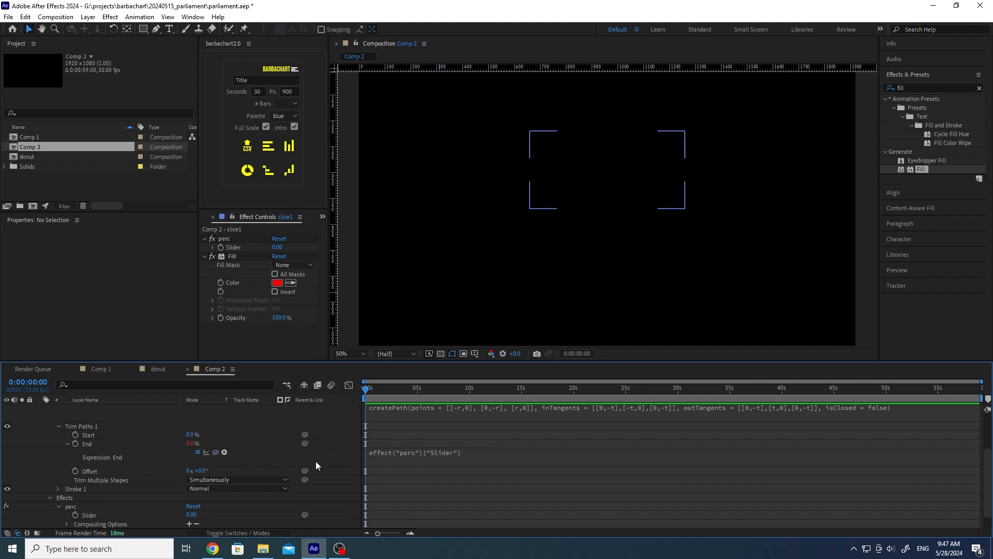
{"action": "left_click_drag", "start_coordinate": [191, 515], "coordinate": [196, 515]}
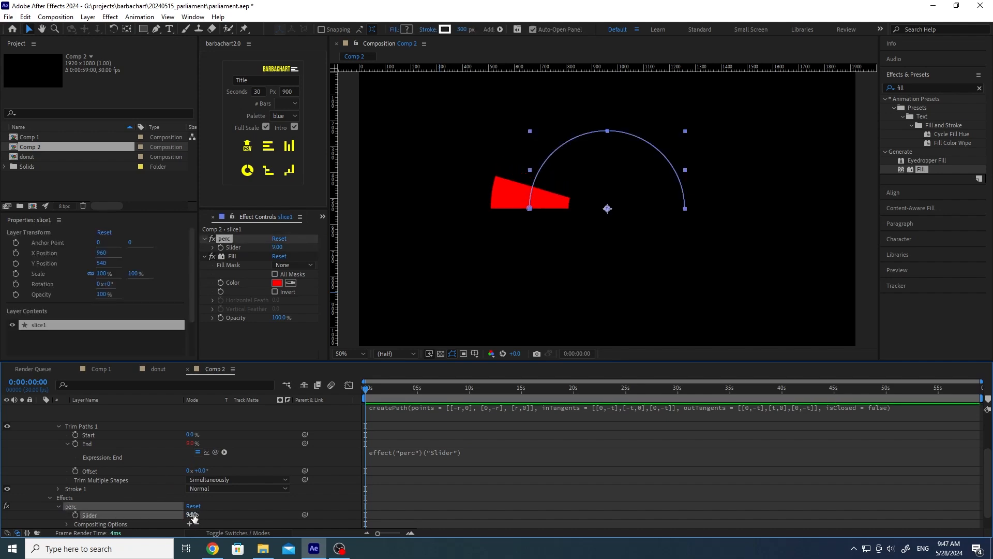
{"action": "mouse_move", "coordinate": [192, 515]}
{"action": "left_mouse_down"}
{"action": "mouse_move", "coordinate": [220, 515]}
{"action": "mouse_move", "coordinate": [193, 515]}
{"action": "left_mouse_up"}
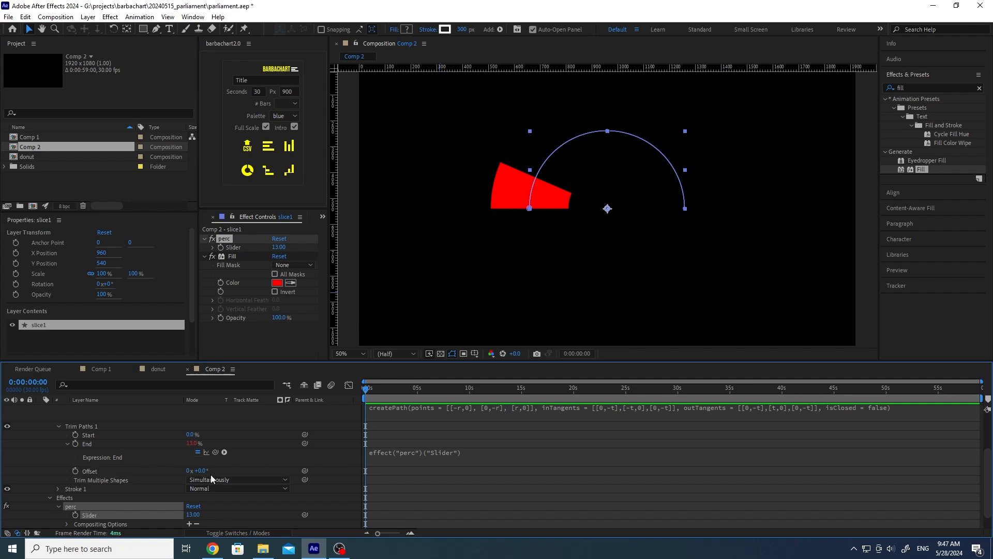
Step: Test rotating the slice with Trim Paths Offset, then undo it back to 0°
{"action": "mouse_move", "coordinate": [201, 471]}
{"action": "left_mouse_down"}
{"action": "mouse_move", "coordinate": [220, 471]}
{"action": "mouse_move", "coordinate": [208, 479]}
{"action": "left_mouse_up"}
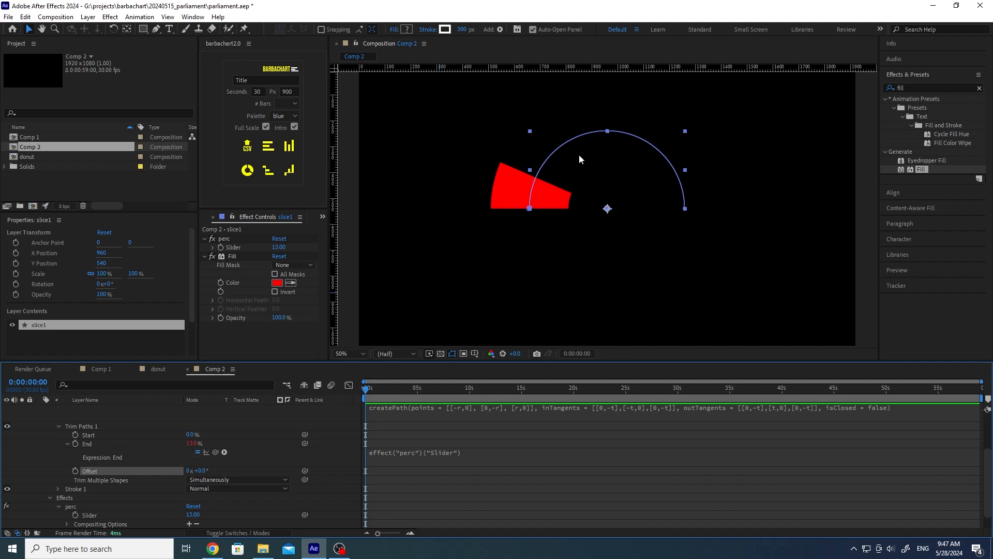
{"action": "left_click_drag", "start_coordinate": [202, 470], "coordinate": [233, 471]}
{"action": "key", "text": "ctrl+z"}
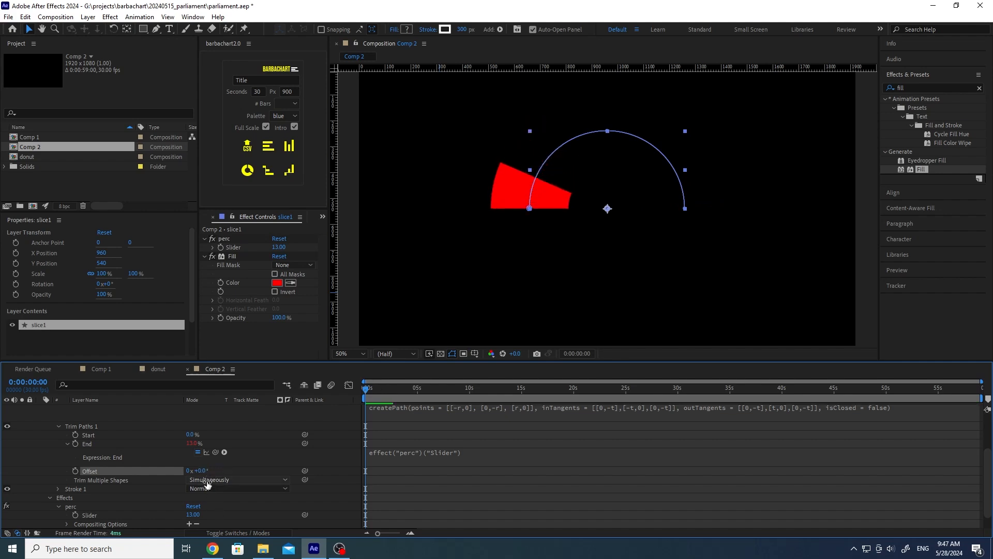
Step: In the donut comp, read slice1's Offset expression and select its entire code
{"action": "left_click", "coordinate": [159, 368]}
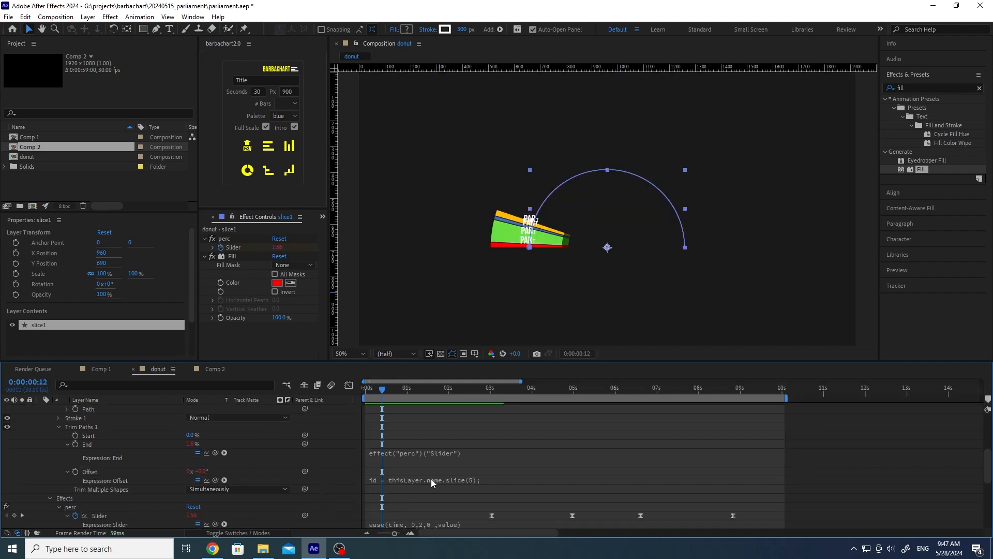
{"action": "scroll", "coordinate": [360, 474], "scroll_direction": "down", "scroll_amount": 2}
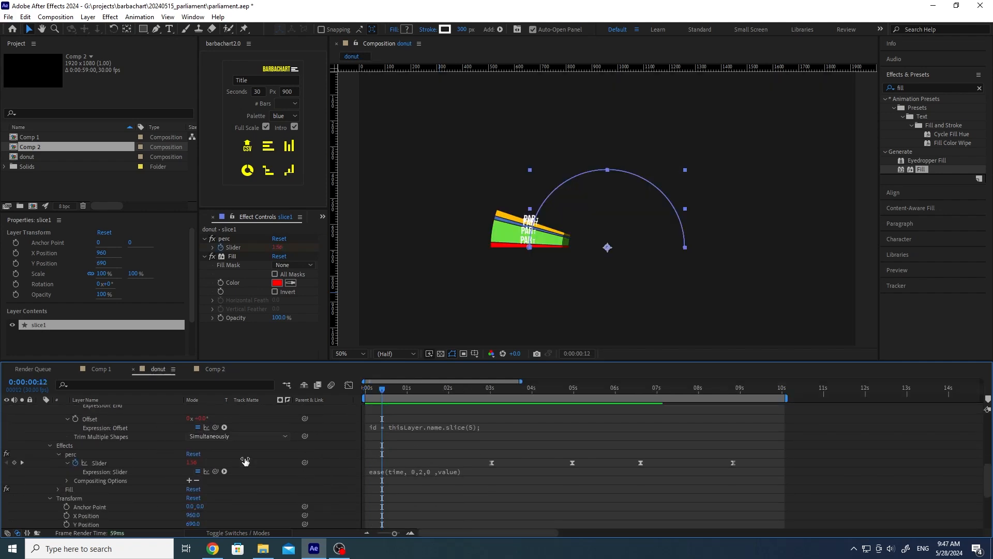
{"action": "left_click", "coordinate": [408, 424]}
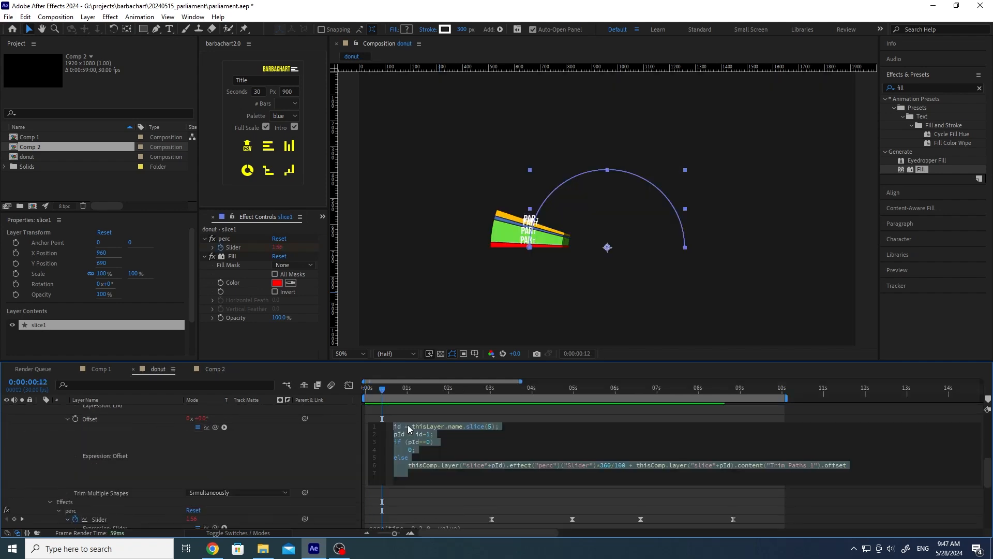
{"action": "left_click", "coordinate": [447, 439]}
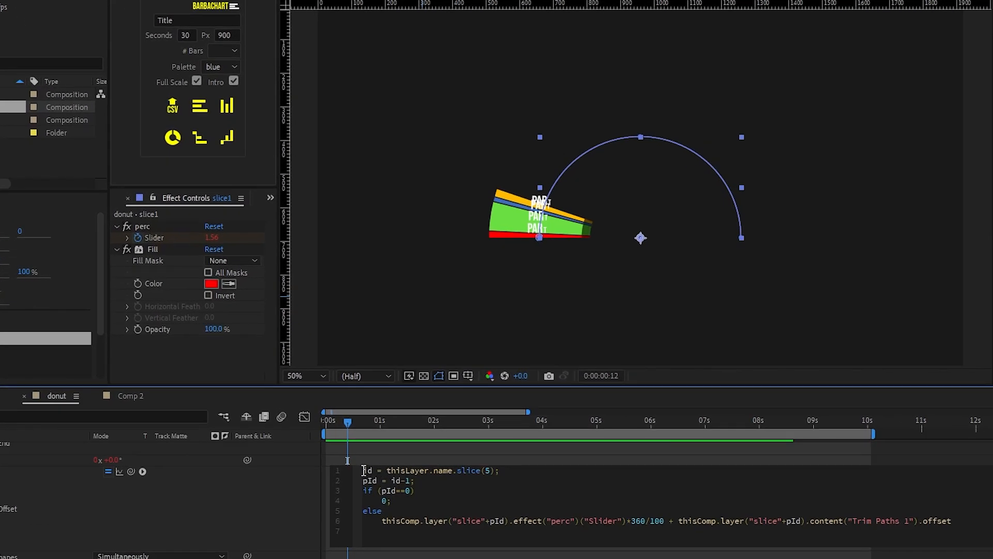
{"action": "left_click_drag", "start_coordinate": [363, 470], "coordinate": [521, 471]}
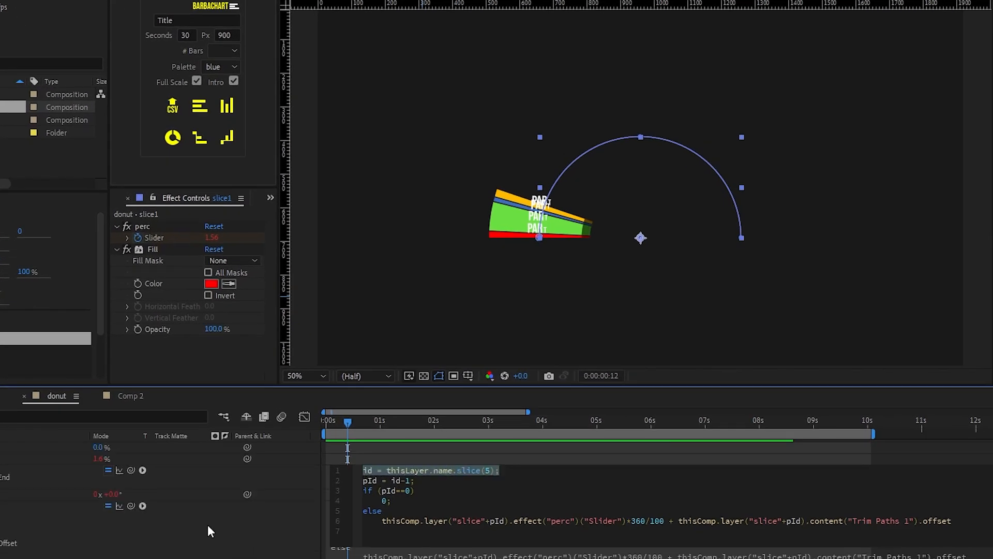
{"action": "scroll", "coordinate": [207, 525], "scroll_direction": "up", "scroll_amount": 5}
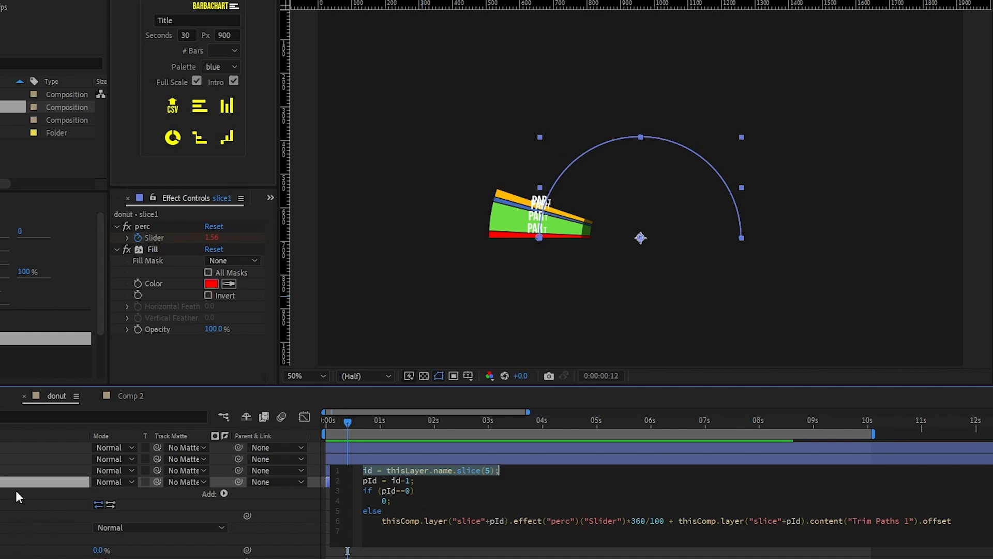
{"action": "left_click", "coordinate": [427, 491]}
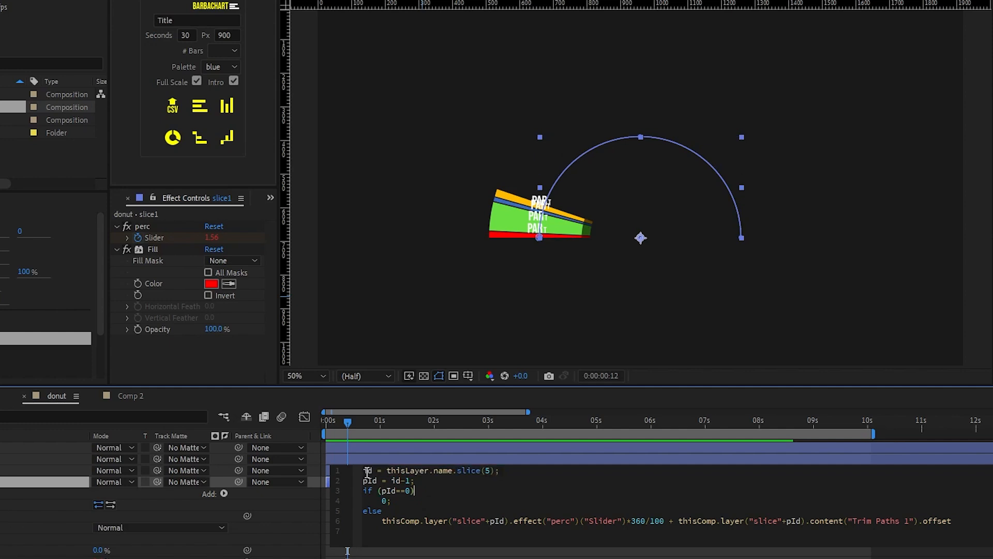
{"action": "left_click_drag", "start_coordinate": [365, 470], "coordinate": [510, 470]}
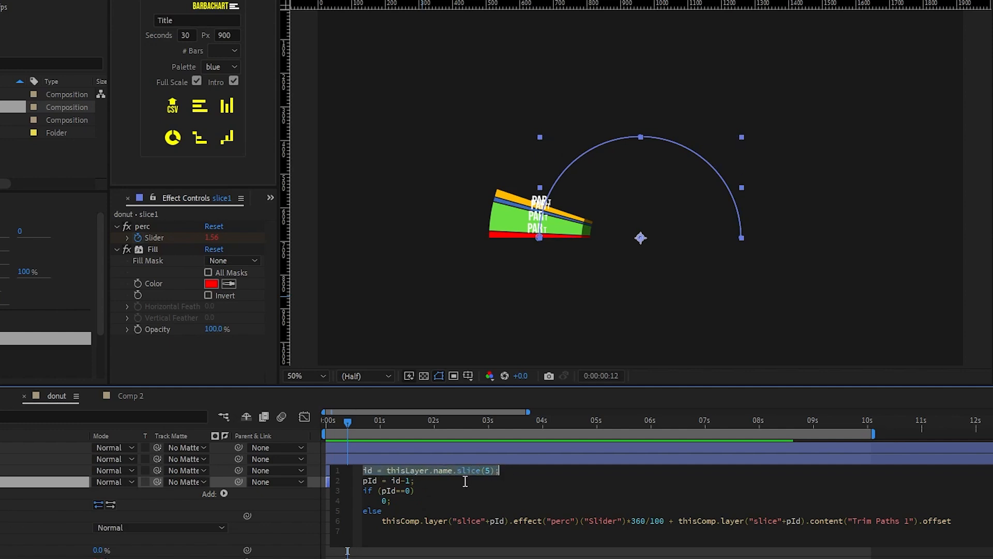
{"action": "left_click_drag", "start_coordinate": [365, 472], "coordinate": [985, 532]}
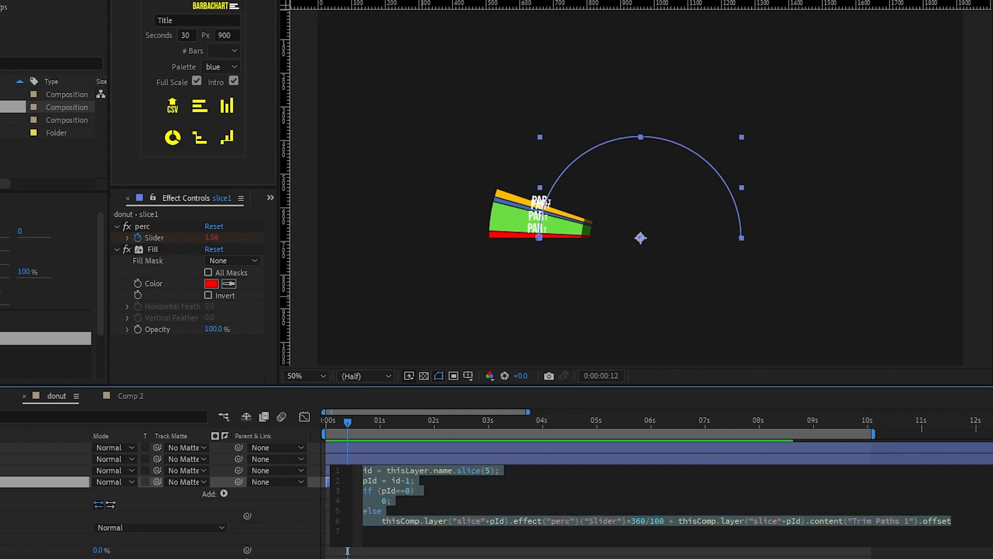
Step: Paste the copied offset expression onto slice1's Trim Paths Offset in Comp 2
{"action": "left_click", "coordinate": [124, 394]}
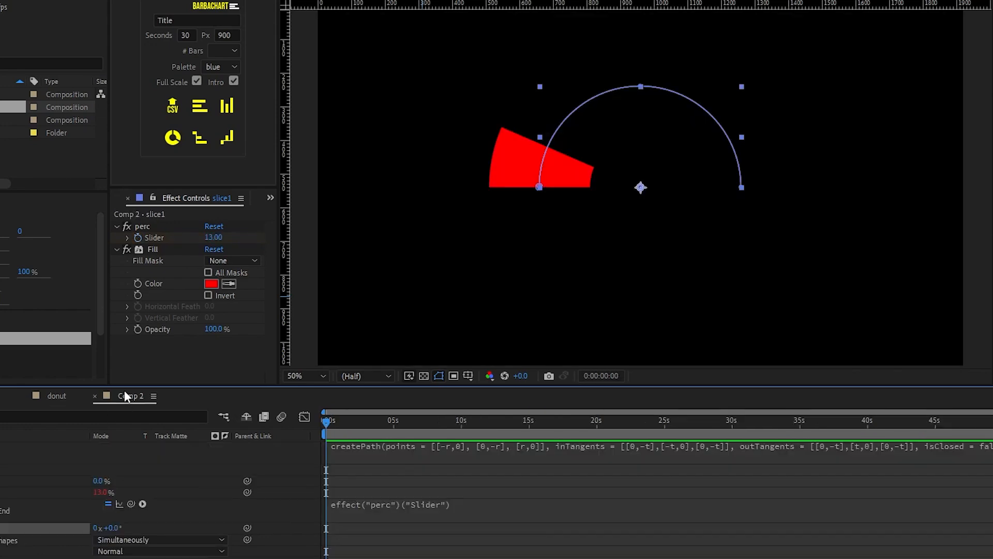
{"action": "left_click", "coordinate": [47, 484], "text": "alt"}
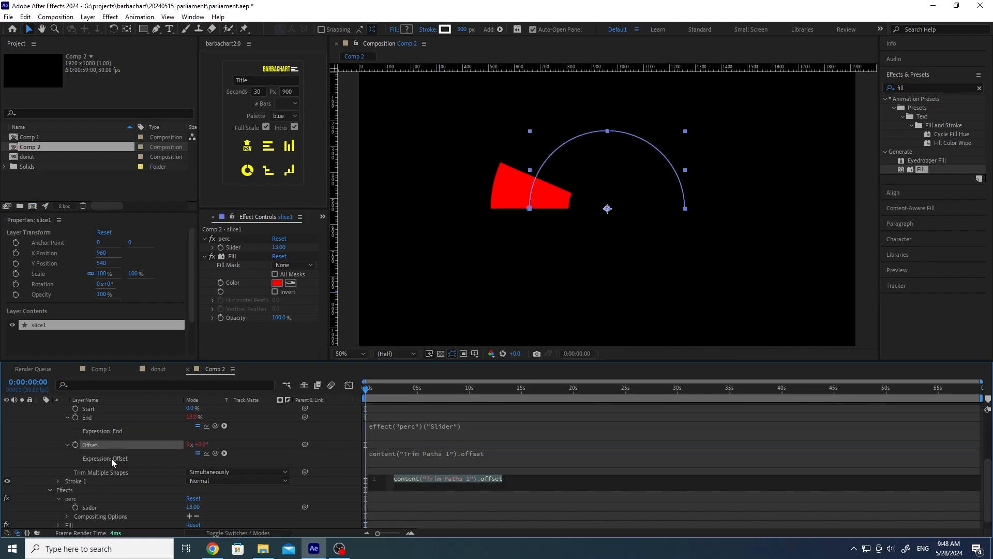
{"action": "key", "text": "ctrl+v"}
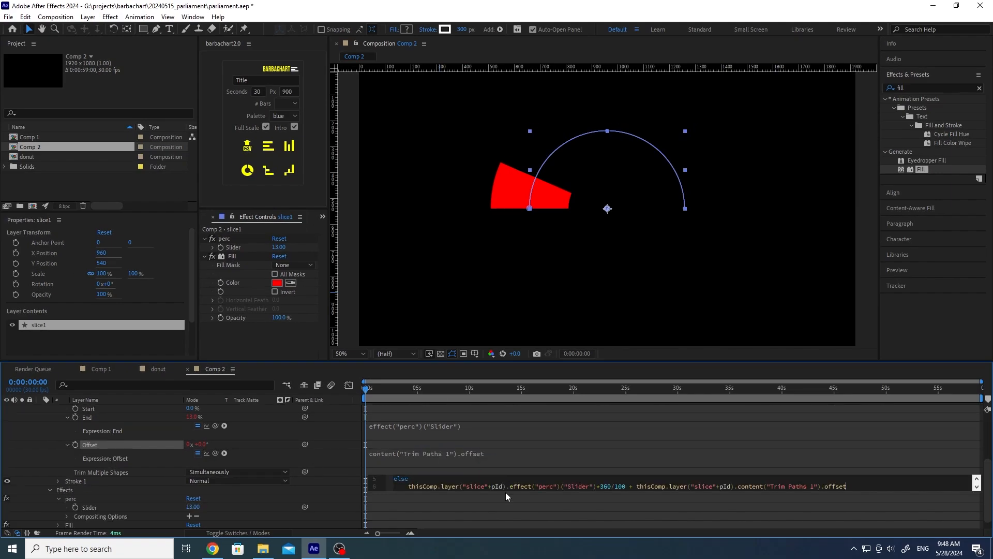
{"action": "left_click", "coordinate": [341, 485]}
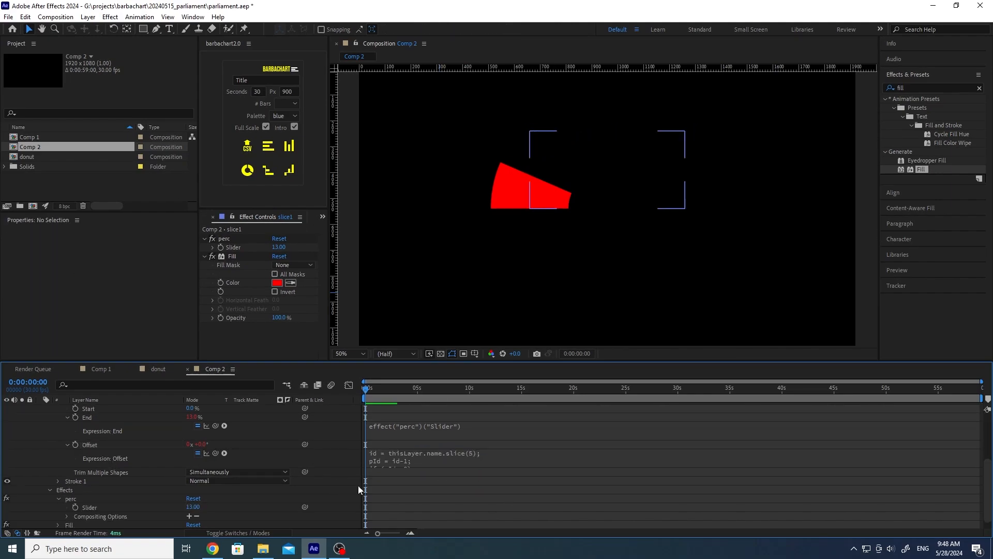
{"action": "left_click", "coordinate": [405, 458]}
{"action": "left_click", "coordinate": [437, 468]}
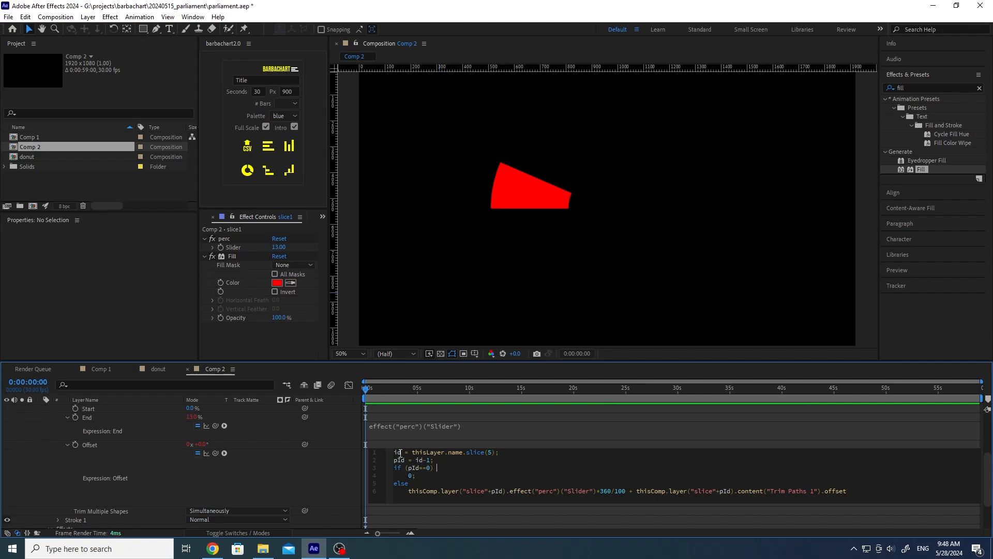
{"action": "left_click", "coordinate": [269, 457]}
Step: Review the Offset expression's id-1 line, if (pId==0) condition and else branch
{"action": "scroll", "coordinate": [111, 456], "scroll_direction": "up", "scroll_amount": 4}
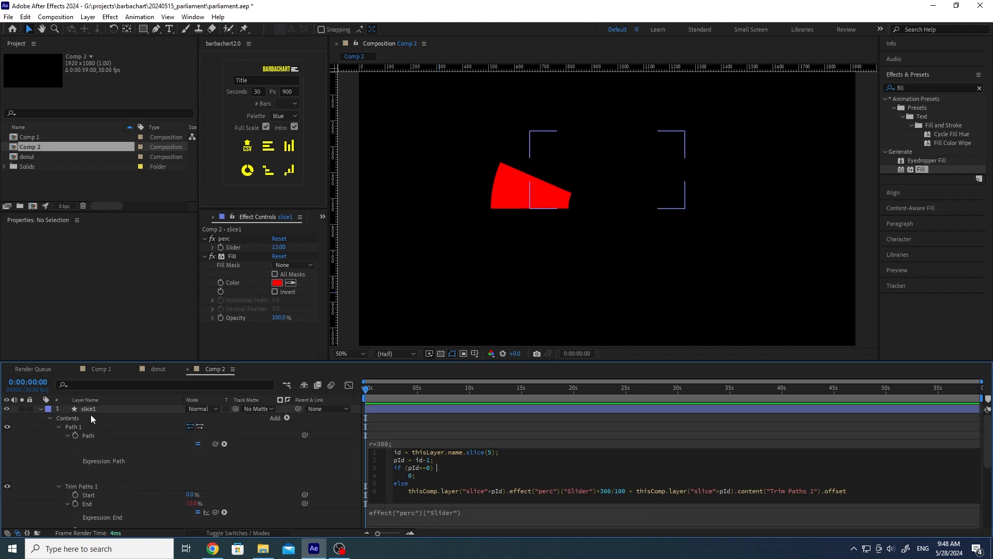
{"action": "scroll", "coordinate": [200, 466], "scroll_direction": "down", "scroll_amount": 4}
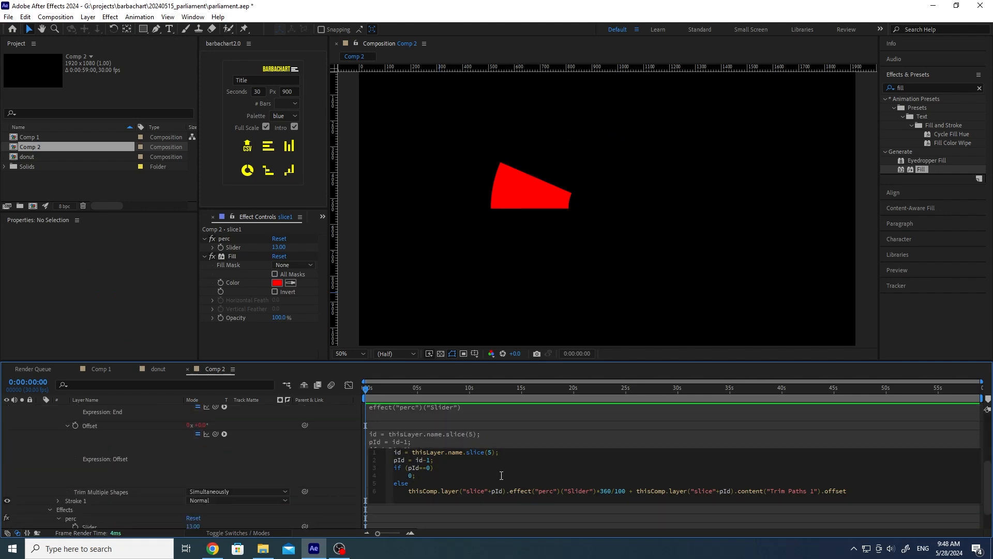
{"action": "left_click", "coordinate": [501, 439]}
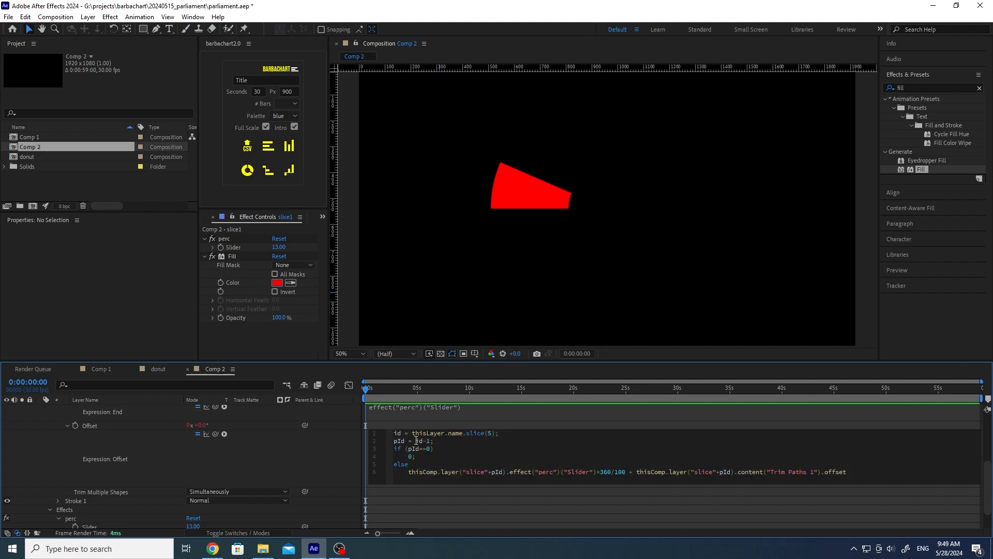
{"action": "mouse_move", "coordinate": [416, 441]}
{"action": "left_mouse_down"}
{"action": "mouse_move", "coordinate": [441, 452]}
{"action": "mouse_move", "coordinate": [415, 458]}
{"action": "left_mouse_up"}
{"action": "left_click", "coordinate": [435, 443]}
{"action": "left_click_drag", "start_coordinate": [408, 472], "coordinate": [507, 472]}
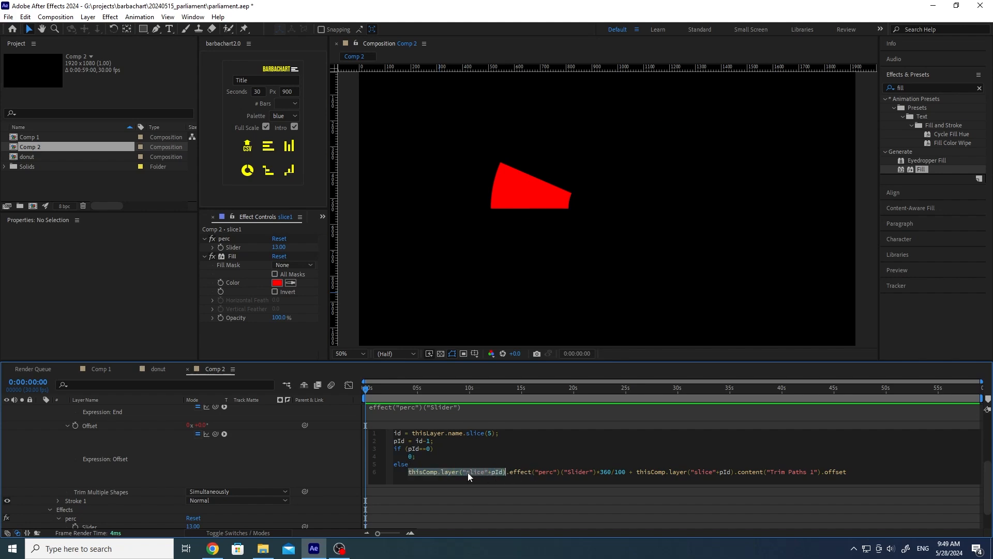
{"action": "left_click", "coordinate": [489, 472]}
Step: Trace the else branch's pId, previous slice's percentage and offset terms
{"action": "double_click", "coordinate": [496, 472]}
{"action": "left_click", "coordinate": [511, 473]}
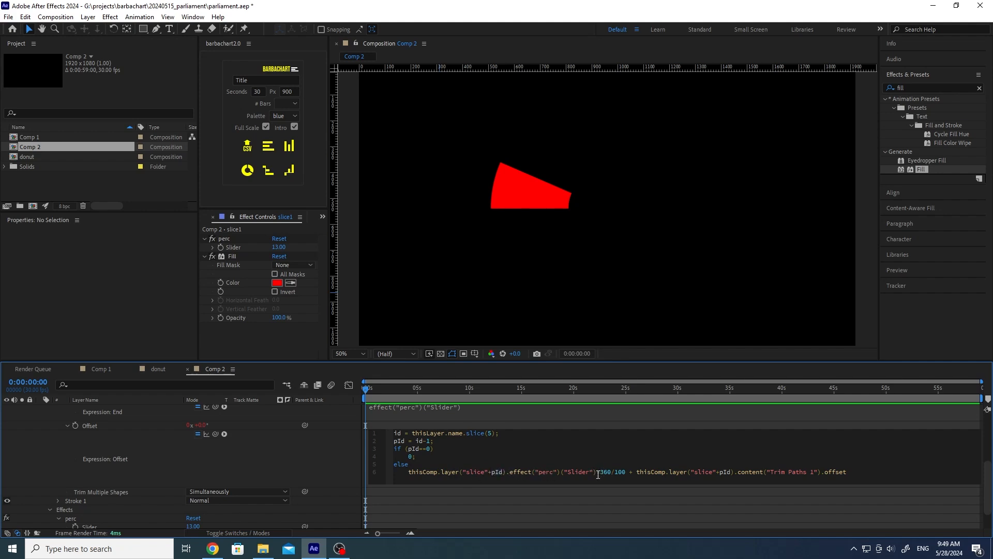
{"action": "left_click_drag", "start_coordinate": [597, 472], "coordinate": [407, 472]}
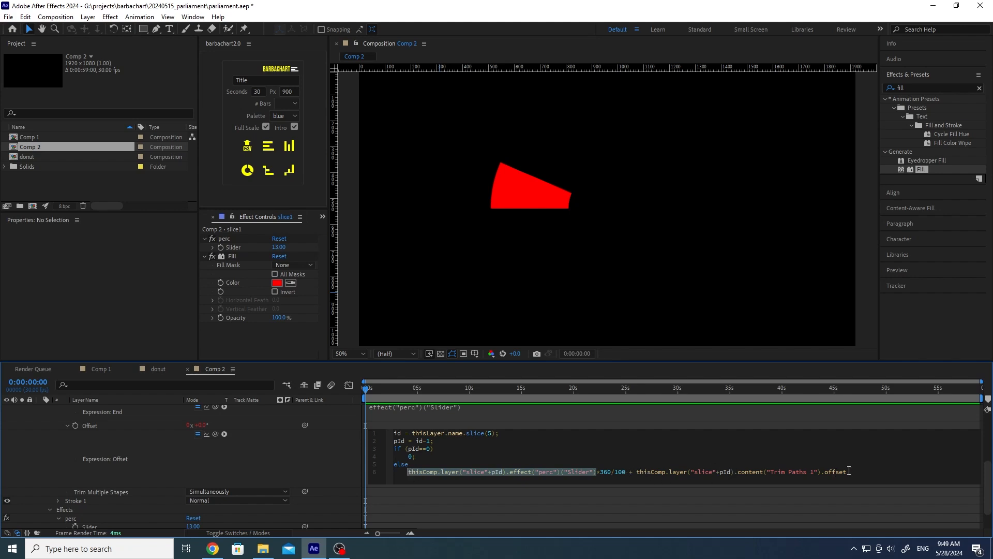
{"action": "left_click_drag", "start_coordinate": [849, 472], "coordinate": [629, 472]}
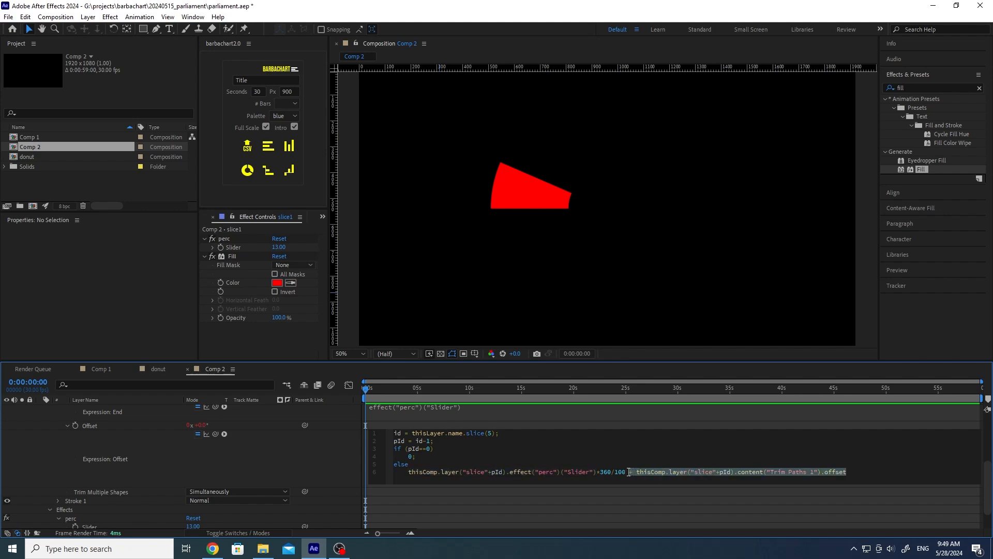
{"action": "left_click", "coordinate": [415, 463]}
{"action": "left_click", "coordinate": [308, 453]}
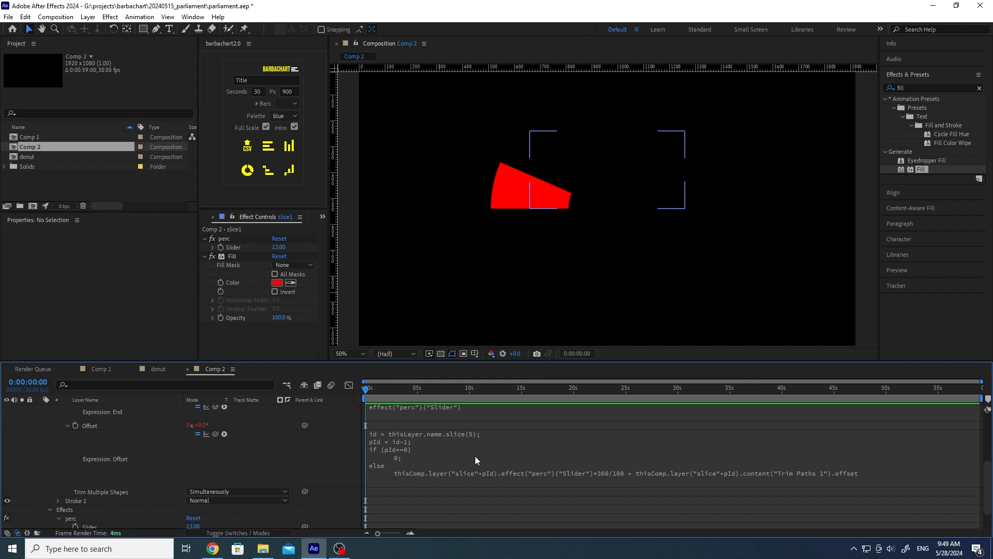
Step: Scrub the timeline to confirm the red wedge stays in place
{"action": "left_click", "coordinate": [475, 455]}
{"action": "left_click", "coordinate": [306, 451]}
{"action": "left_click_drag", "start_coordinate": [407, 390], "coordinate": [321, 444]}
{"action": "scroll", "coordinate": [277, 464], "scroll_direction": "up", "scroll_amount": 5}
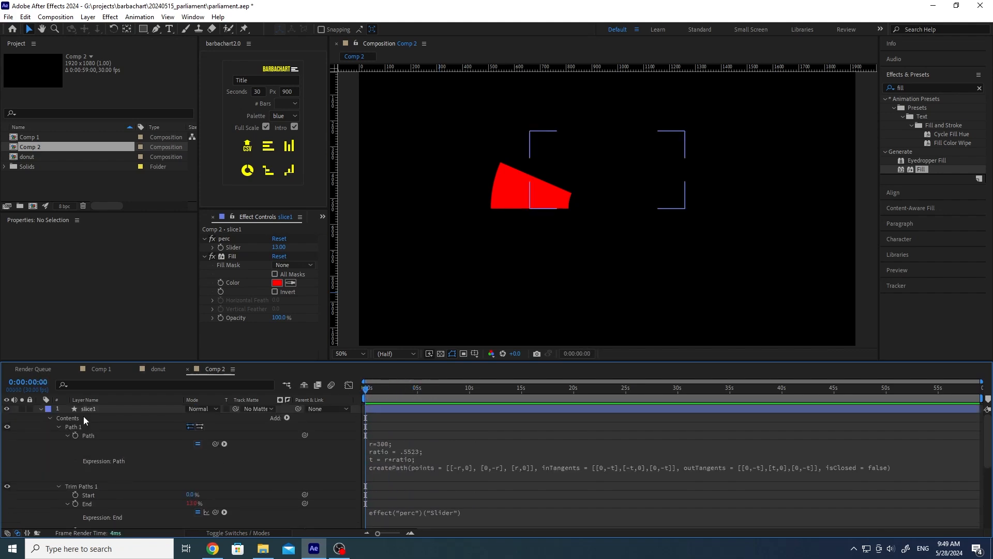
{"action": "left_click", "coordinate": [101, 408]}
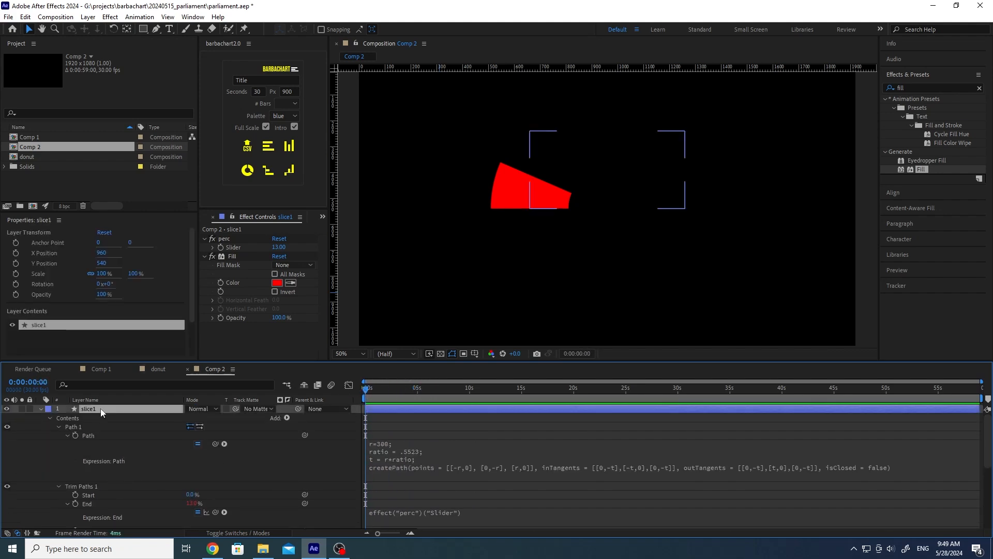
{"action": "left_click", "coordinate": [41, 409]}
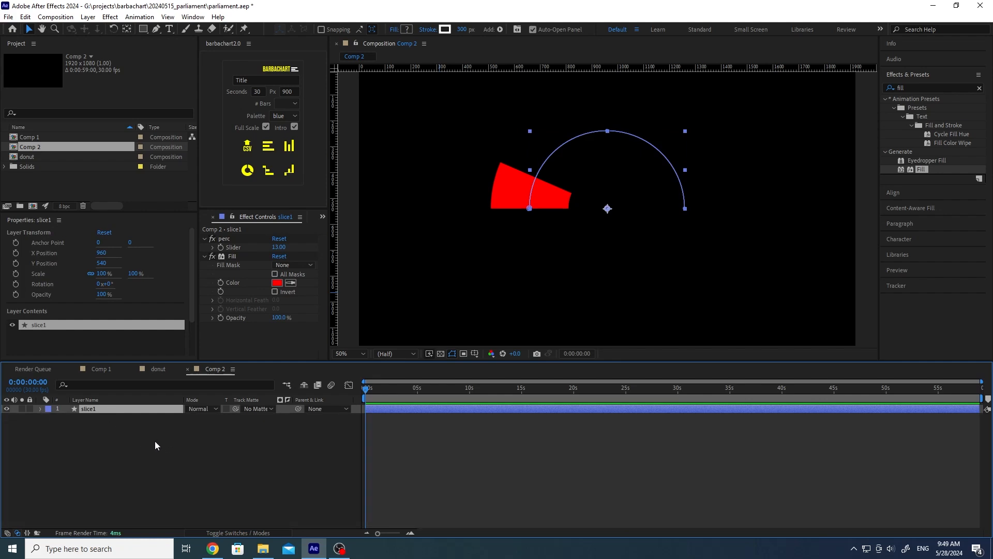
{"action": "key", "text": "ctrl+d"}
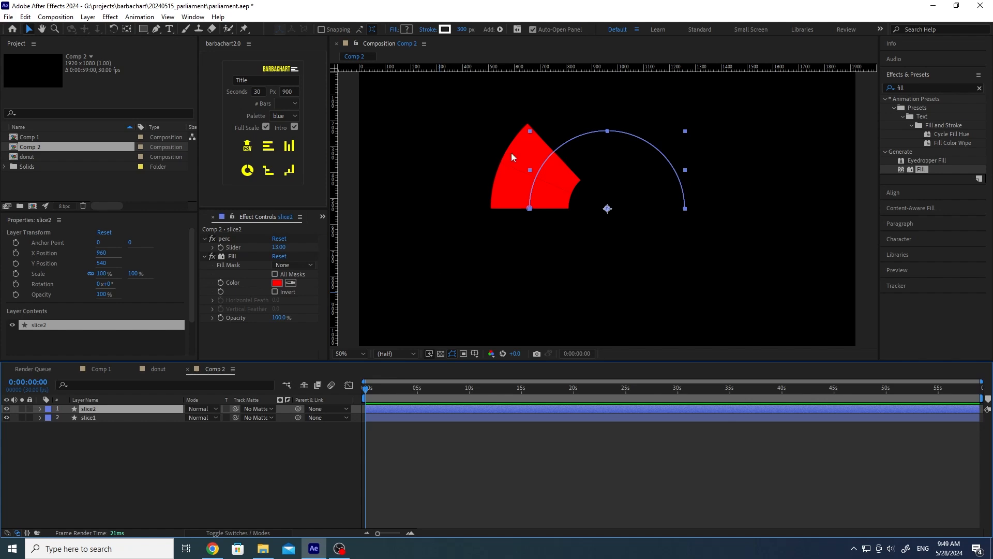
{"action": "key", "text": "ctrl+d"}
{"action": "key", "text": "ctrl+d"}
{"action": "key", "text": "ctrl+d"}
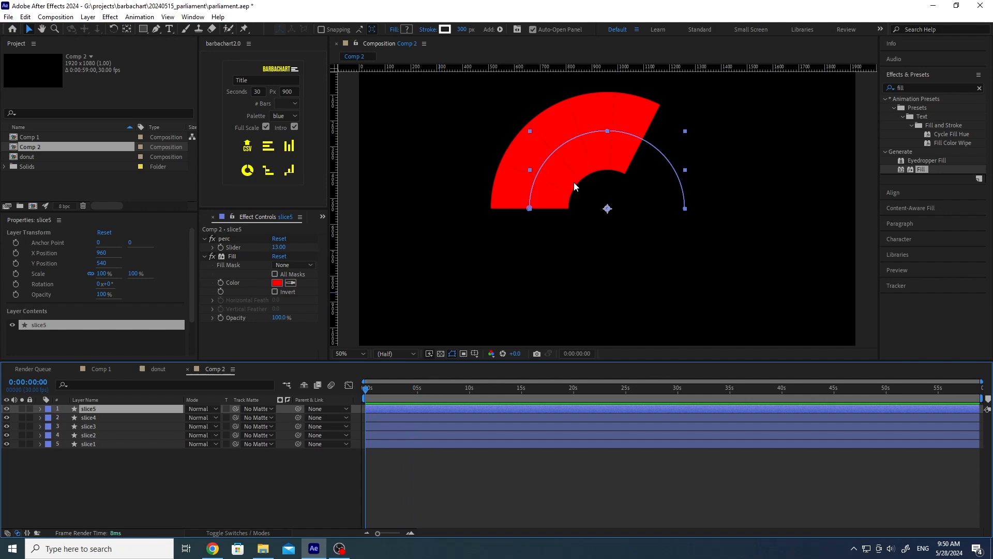
{"action": "left_click", "coordinate": [108, 436]}
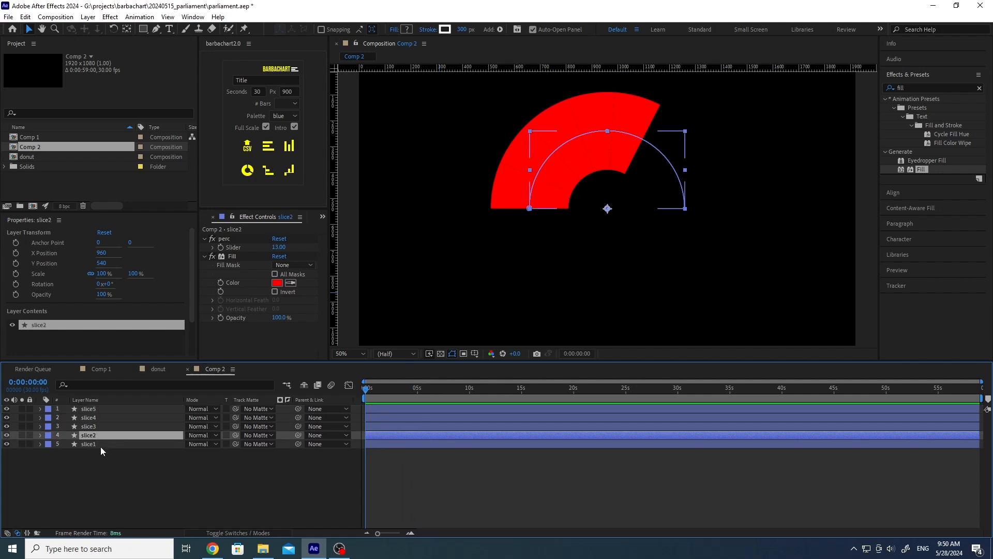
{"action": "left_click", "coordinate": [154, 474]}
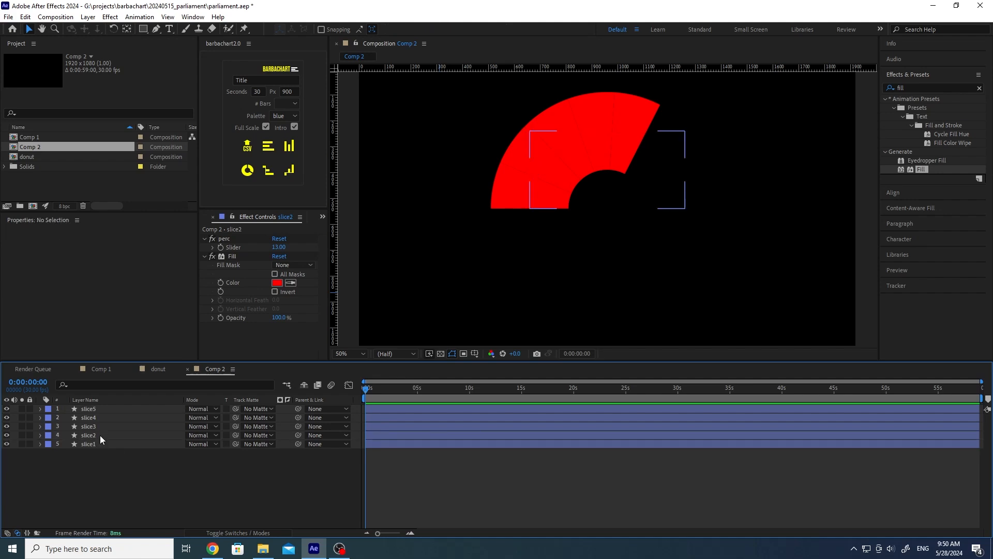
{"action": "key", "text": "ctrl+z"}
{"action": "key", "text": "ctrl+z"}
{"action": "key", "text": "ctrl+z"}
{"action": "key", "text": "ctrl+z"}
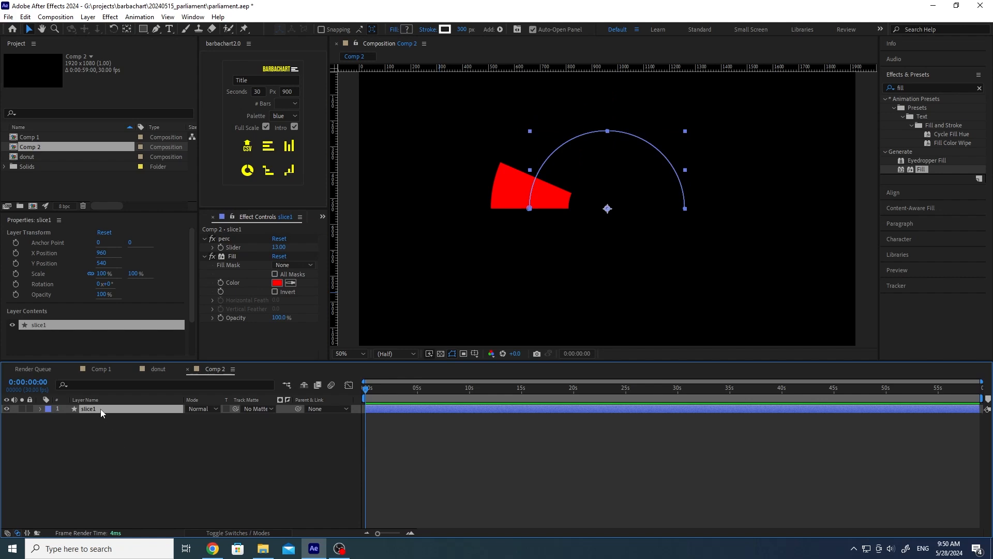
Step: Add a black Stroke layer style of size 2 to slice1
{"action": "right_click", "coordinate": [102, 412]}
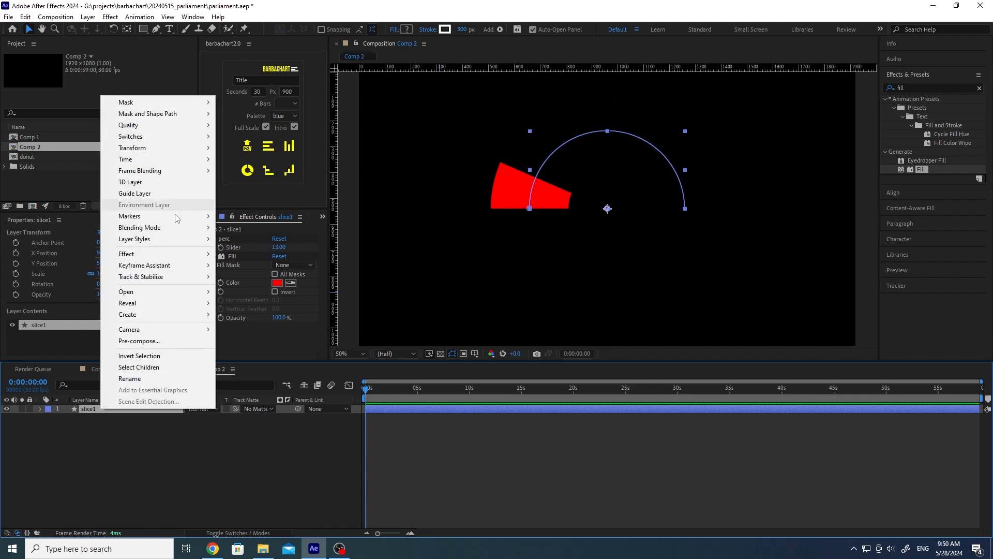
{"action": "mouse_move", "coordinate": [160, 240]}
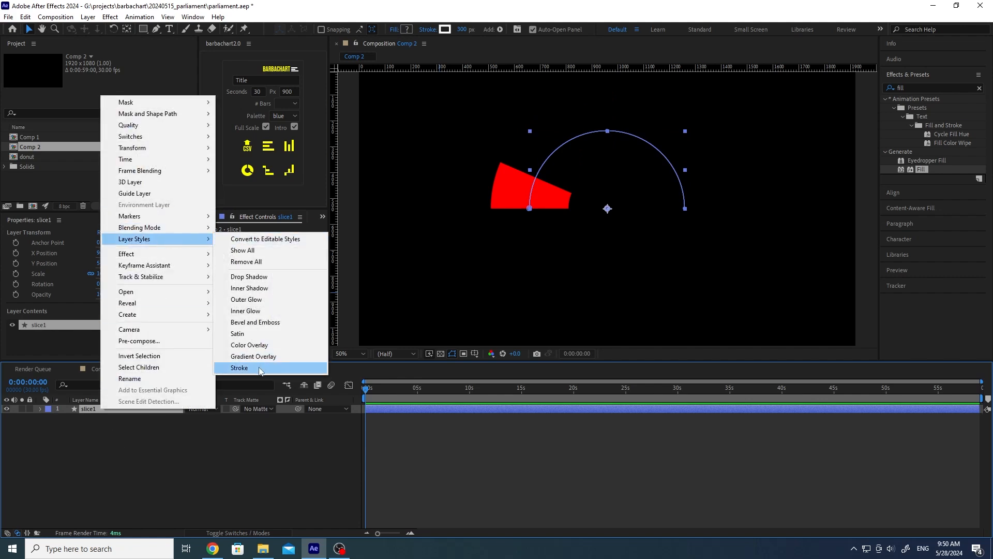
{"action": "left_click", "coordinate": [239, 368]}
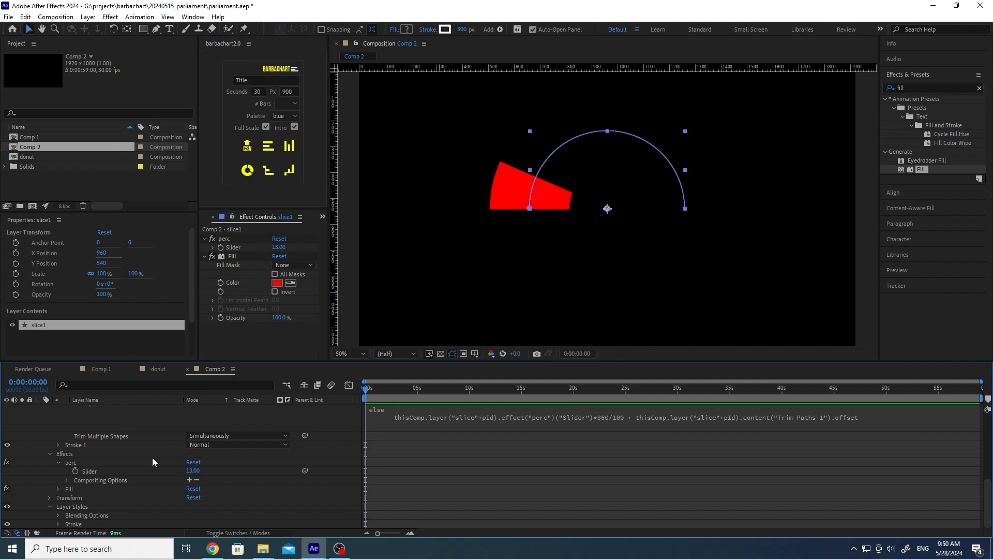
{"action": "left_click", "coordinate": [56, 523]}
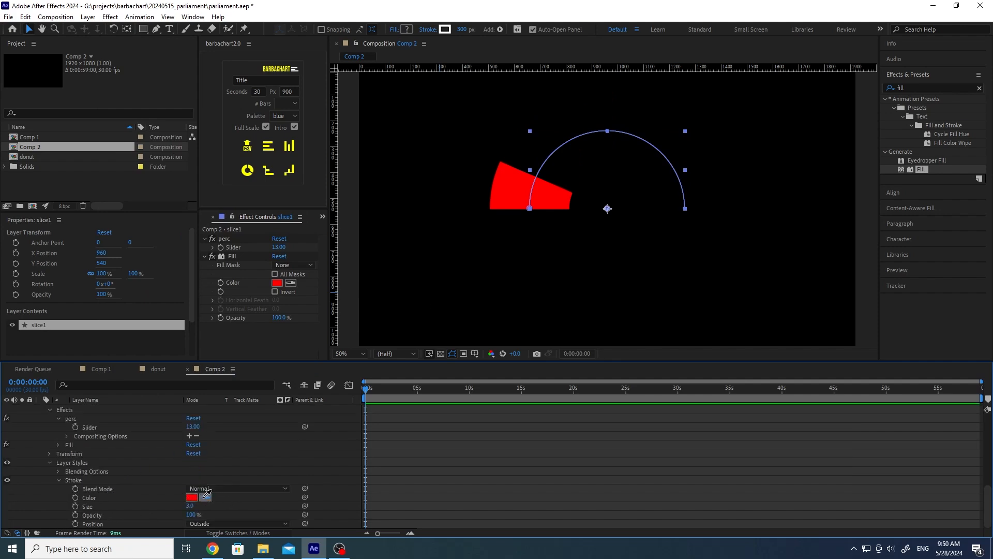
{"action": "left_click", "coordinate": [459, 295]}
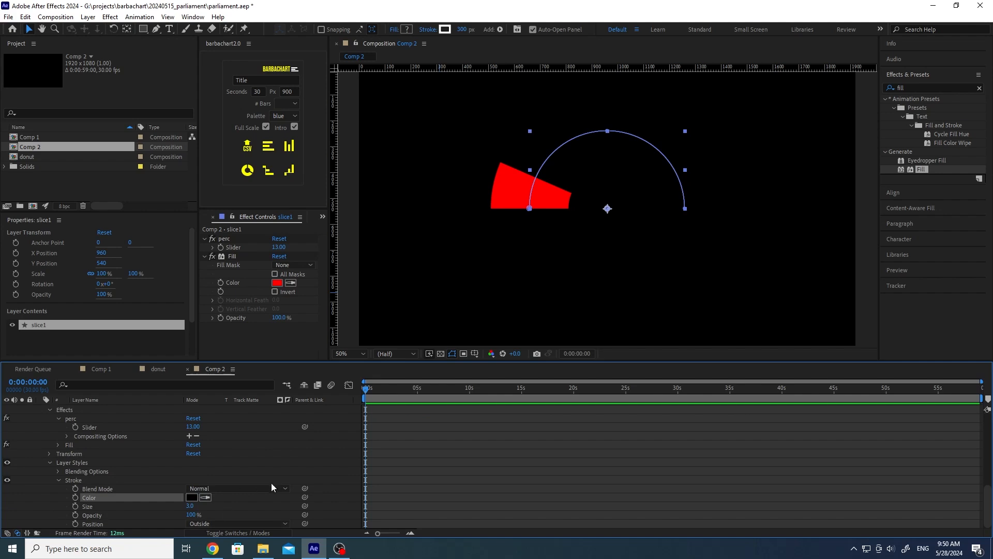
{"action": "left_click", "coordinate": [214, 466]}
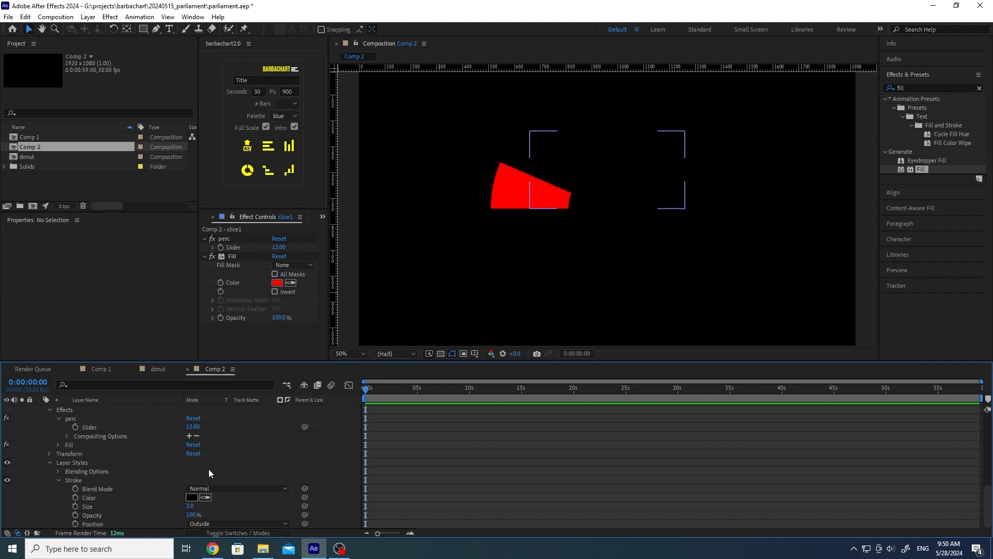
{"action": "left_click", "coordinate": [190, 505]}
{"action": "type", "text": "2"}
{"action": "key", "text": "Return"}
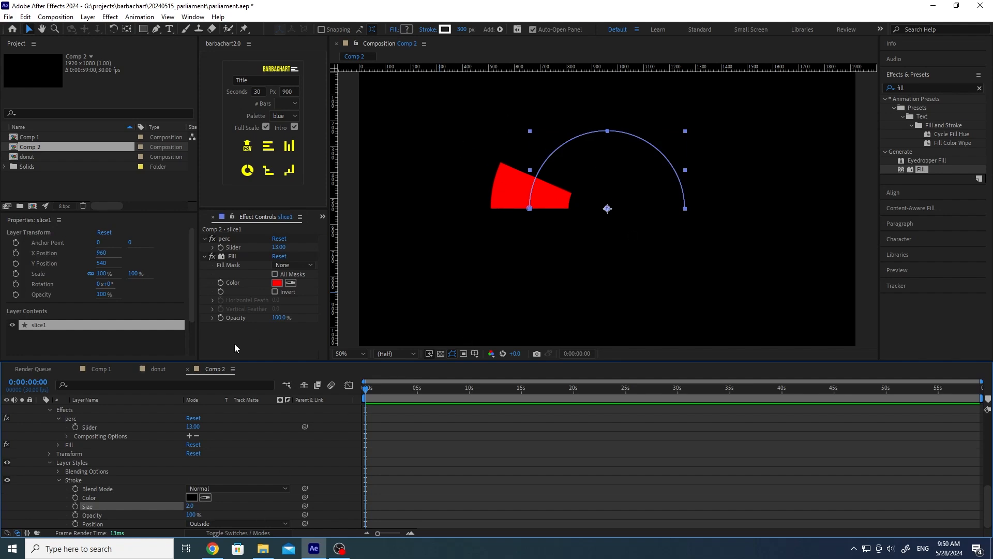
{"action": "scroll", "coordinate": [118, 489], "scroll_direction": "up", "scroll_amount": 6}
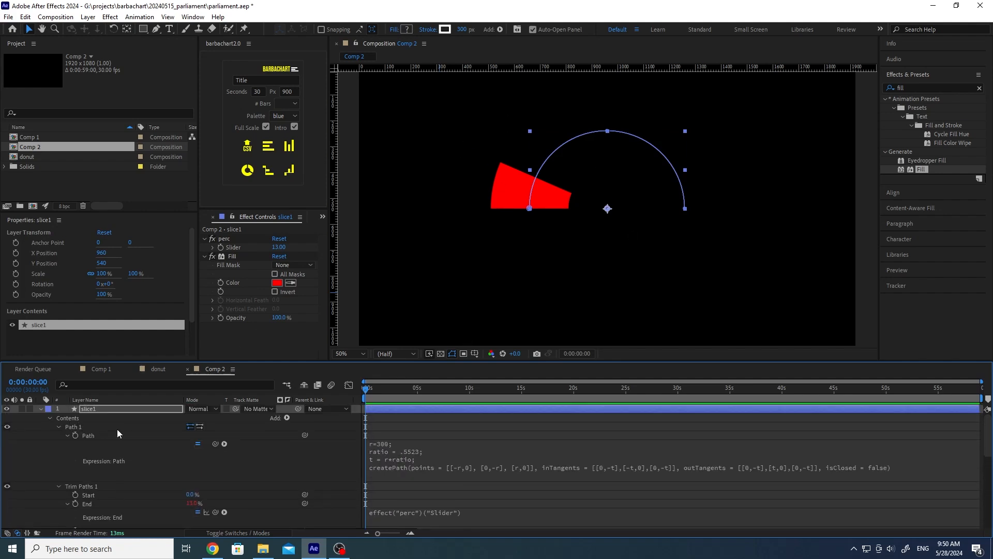
Step: Duplicate slice1 into three copies, slice2, slice3 and slice4
{"action": "left_click", "coordinate": [116, 409]}
{"action": "key", "text": "ctrl+d"}
{"action": "key", "text": "ctrl+d"}
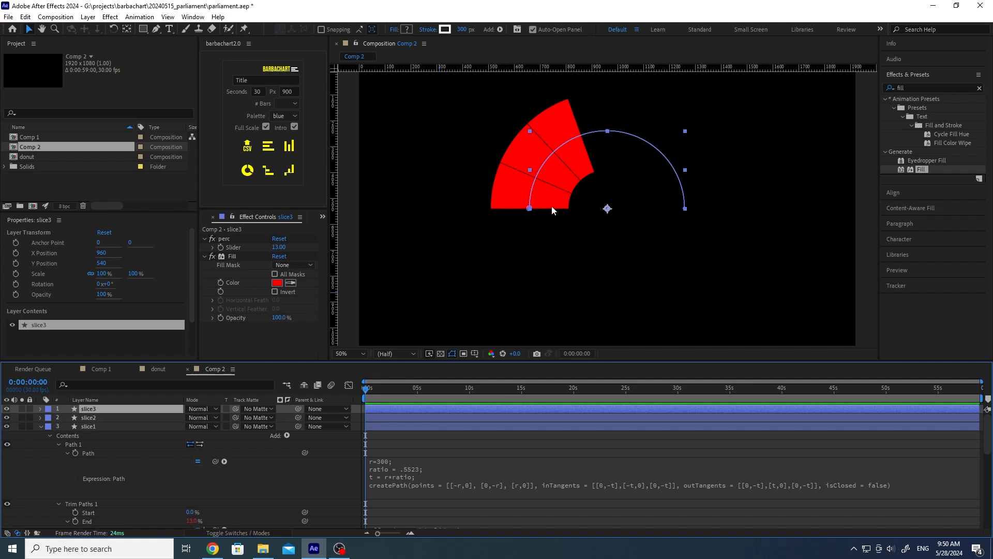
{"action": "key", "text": "ctrl+z"}
{"action": "key", "text": "ctrl+z"}
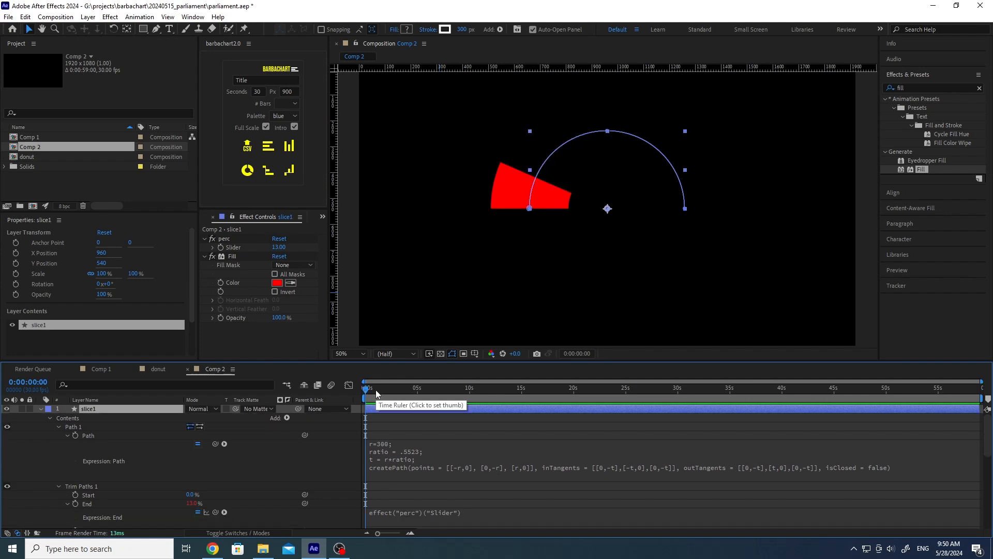
{"action": "left_click_drag", "start_coordinate": [378, 389], "coordinate": [363, 392]}
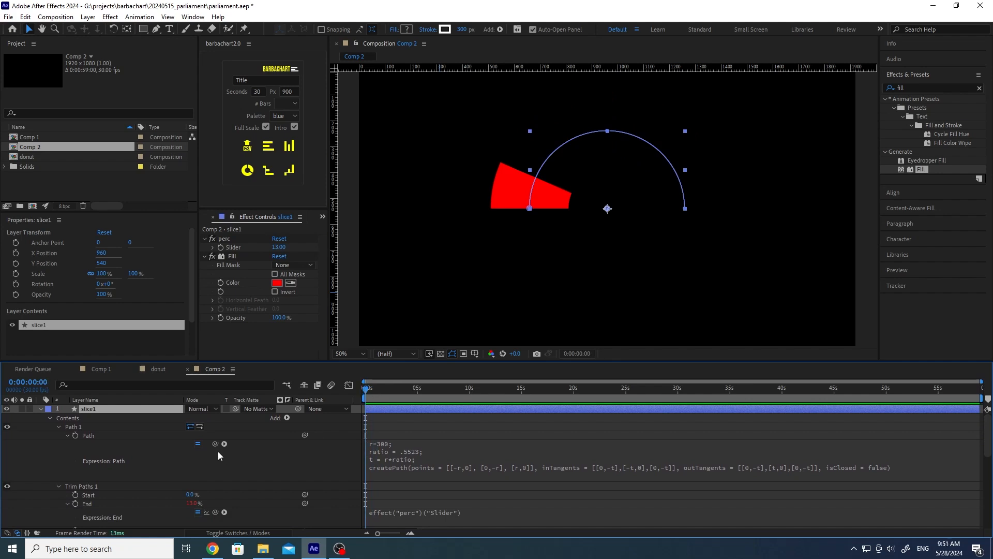
{"action": "key", "text": "ctrl+d"}
{"action": "key", "text": "ctrl+d"}
{"action": "key", "text": "ctrl+d"}
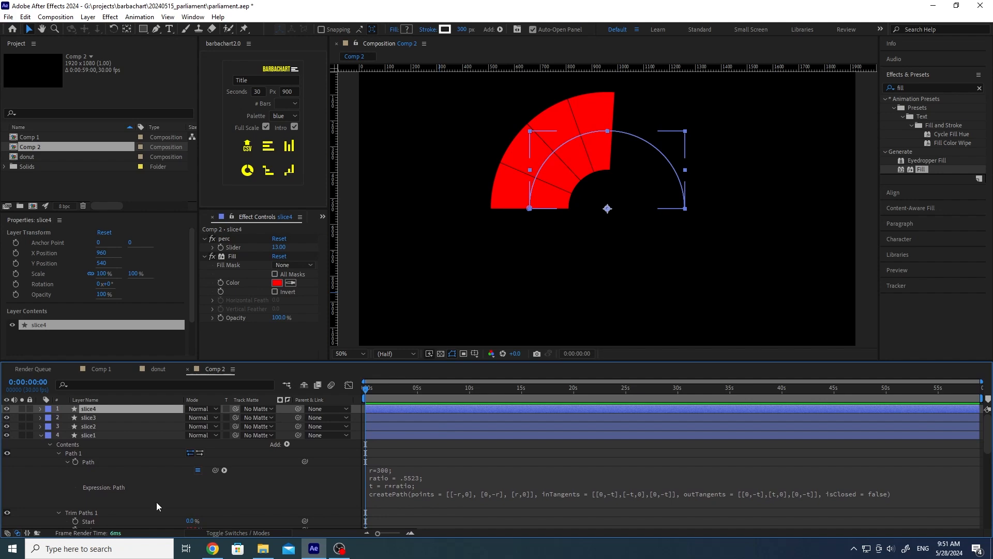
{"action": "scroll", "coordinate": [155, 501], "scroll_direction": "down", "scroll_amount": 3}
{"action": "scroll", "coordinate": [154, 501], "scroll_direction": "up", "scroll_amount": 3}
{"action": "left_click", "coordinate": [87, 435]}
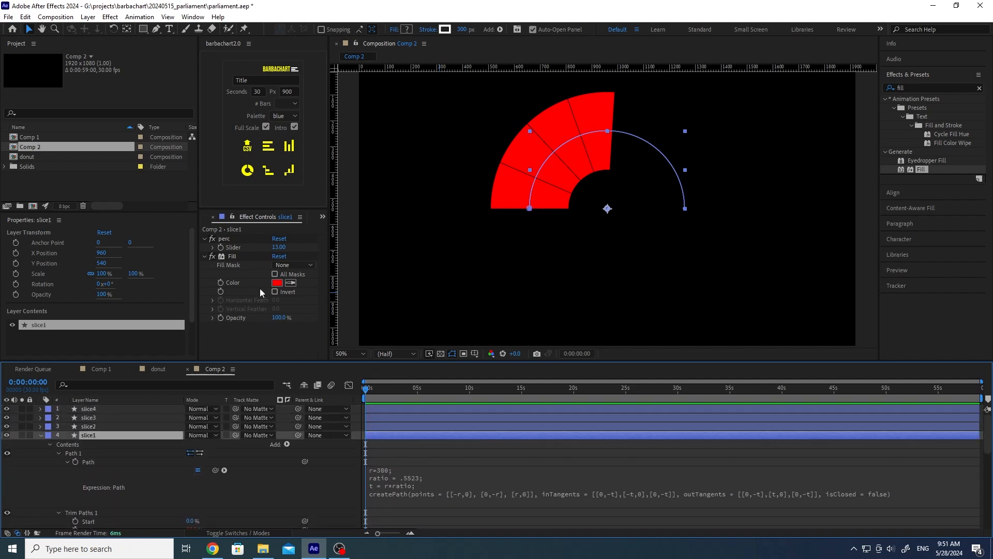
{"action": "left_click", "coordinate": [204, 256]}
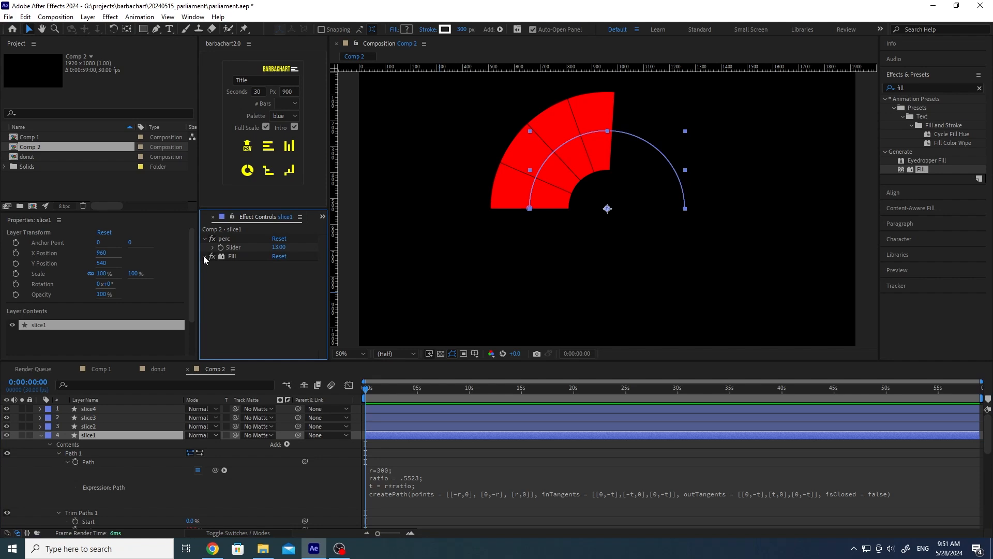
Step: Set slice1's perc to 20 and slice2's perc to 25
{"action": "left_click", "coordinate": [204, 256]}
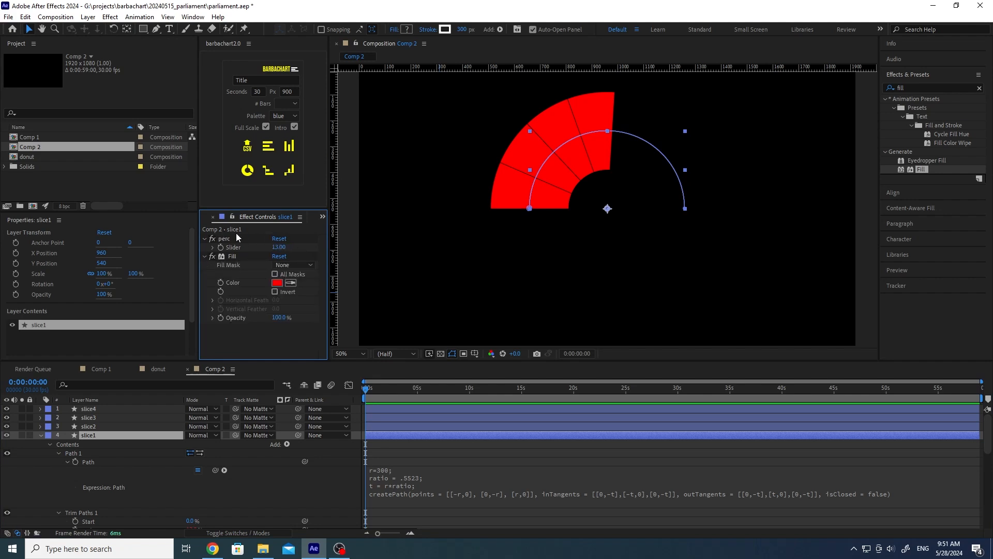
{"action": "left_click", "coordinate": [285, 248]}
{"action": "type", "text": "20"}
{"action": "key", "text": "Return"}
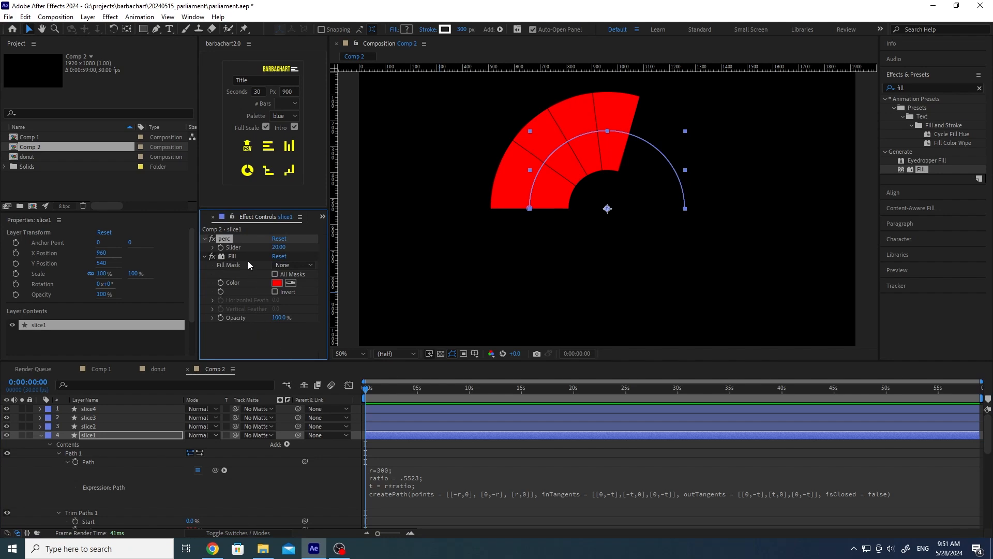
{"action": "left_click", "coordinate": [125, 427]}
{"action": "left_click", "coordinate": [279, 247]}
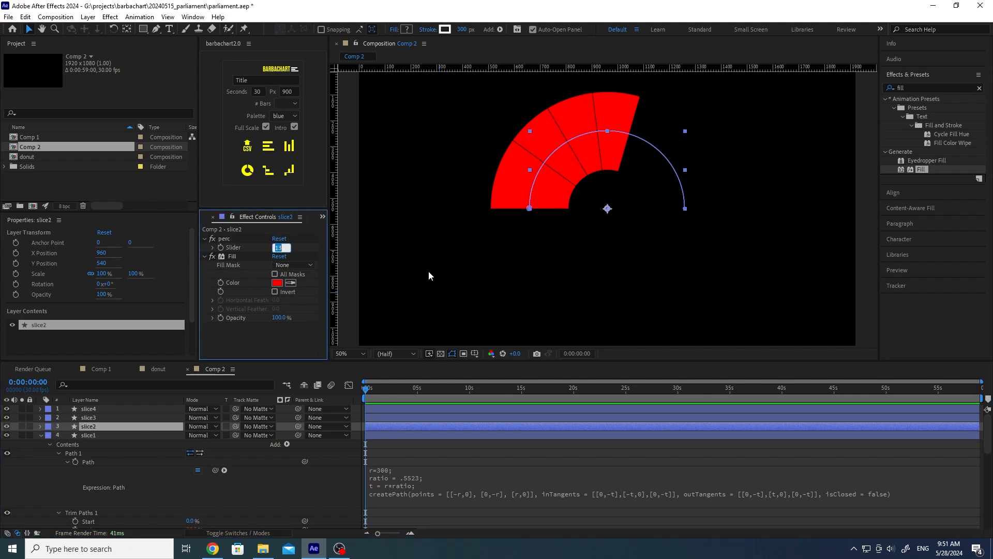
{"action": "type", "text": "25"}
{"action": "key", "text": "Return"}
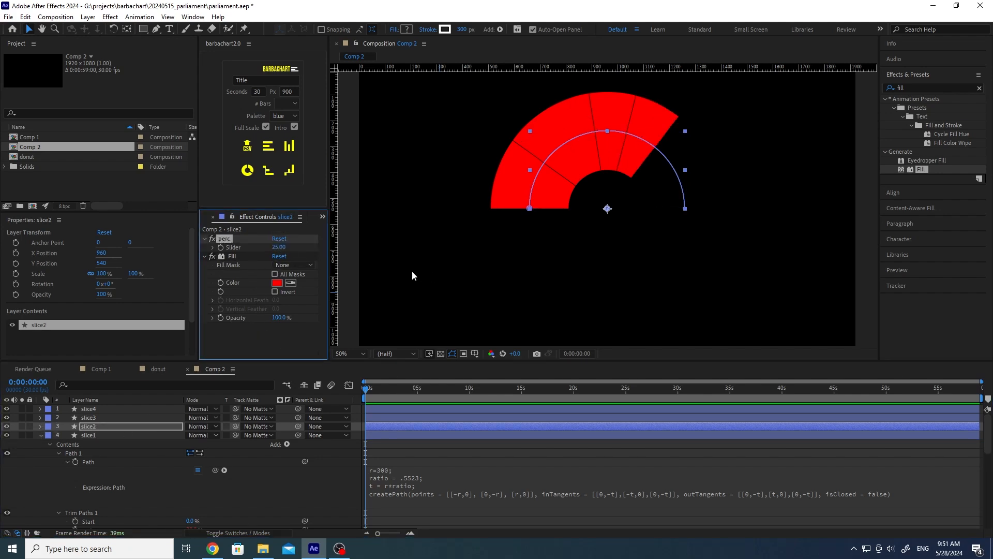
Step: Set slice3's perc to 30 and slice4's perc to 25
{"action": "left_click", "coordinate": [274, 417]}
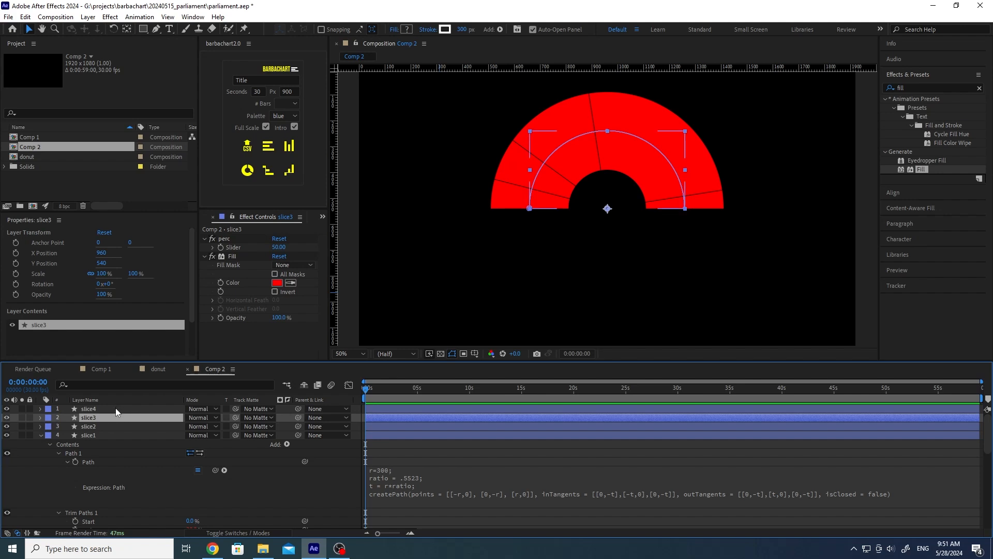
{"action": "left_click", "coordinate": [279, 248]}
{"action": "type", "text": "30"}
{"action": "key", "text": "Return"}
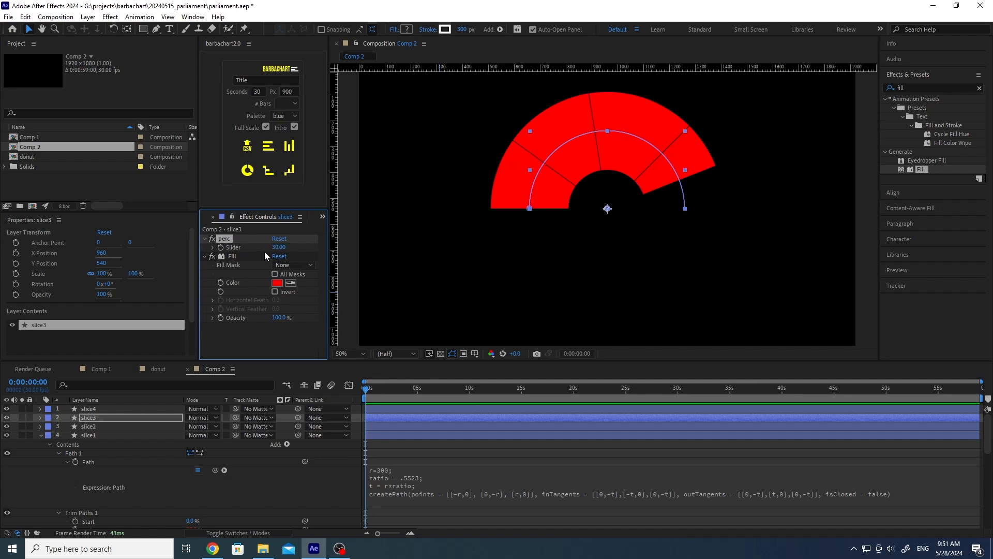
{"action": "left_click", "coordinate": [136, 409]}
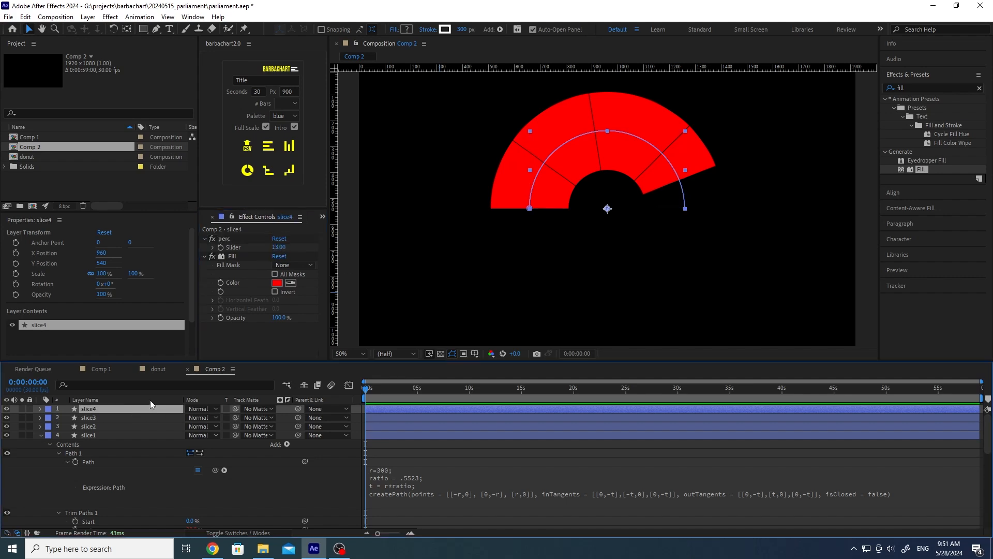
{"action": "left_click", "coordinate": [281, 248]}
{"action": "type", "text": "30"}
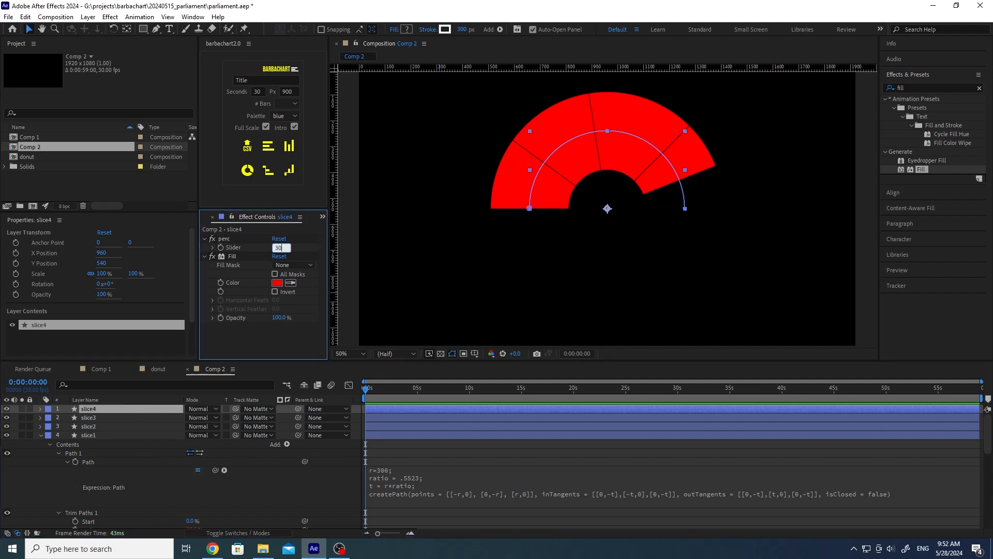
{"action": "key", "text": "Return"}
{"action": "left_click", "coordinate": [279, 247]}
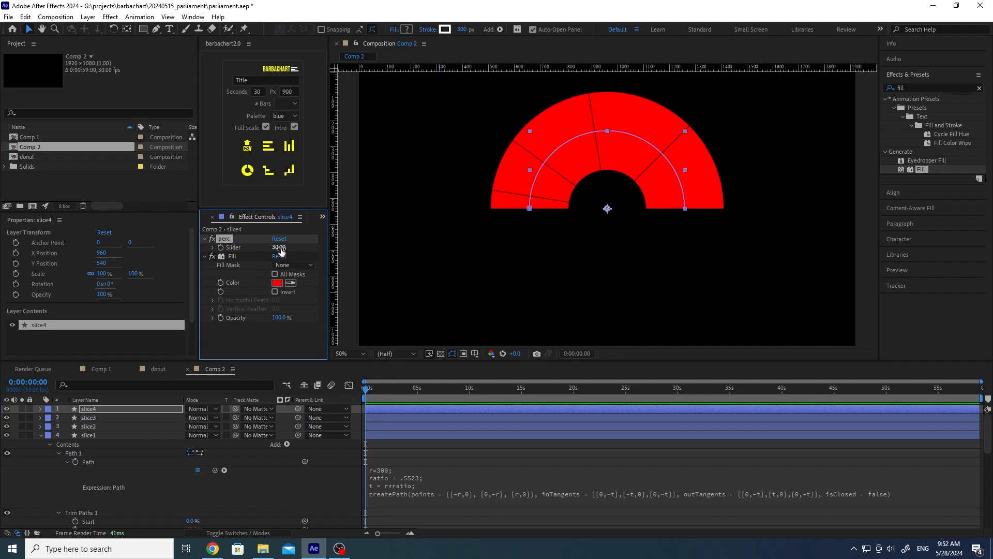
{"action": "type", "text": "25"}
{"action": "key", "text": "Return"}
Step: Deselect all layers and scrub the timeline to preview the full half-donut
{"action": "left_click", "coordinate": [369, 393]}
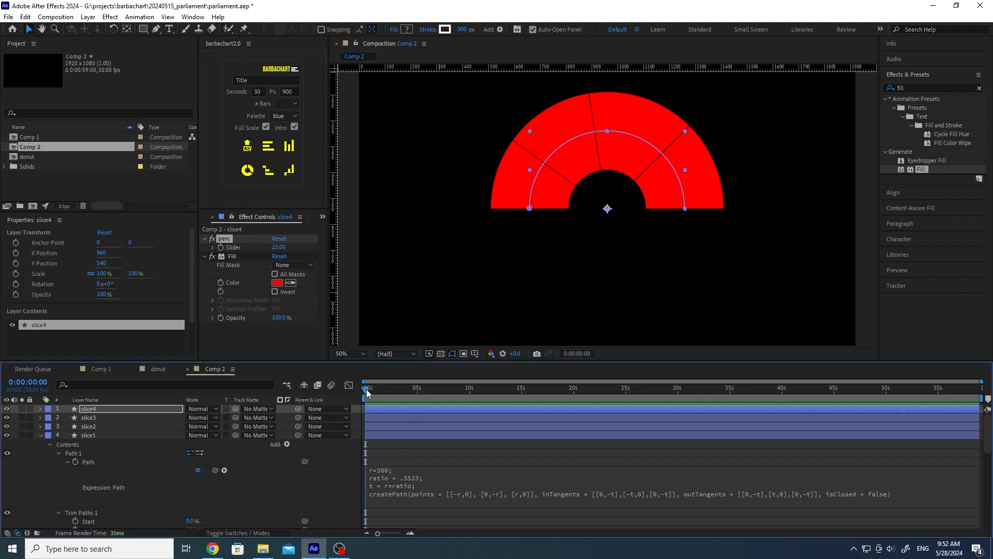
{"action": "mouse_move", "coordinate": [366, 390]}
{"action": "left_mouse_down"}
{"action": "mouse_move", "coordinate": [409, 390]}
{"action": "mouse_move", "coordinate": [355, 388]}
{"action": "left_mouse_up"}
{"action": "left_click", "coordinate": [268, 483]}
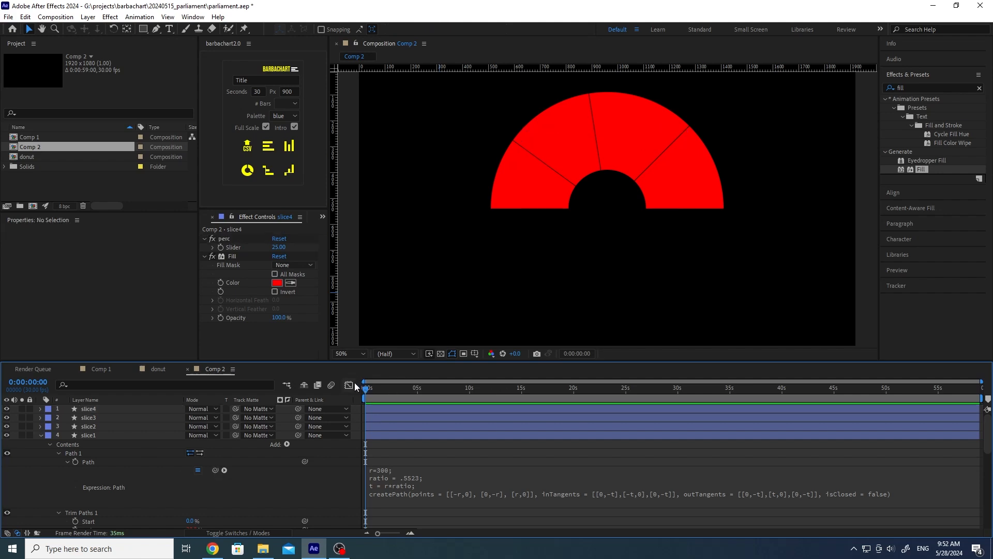
{"action": "left_click_drag", "start_coordinate": [368, 390], "coordinate": [335, 392]}
{"action": "left_click", "coordinate": [156, 368]}
{"action": "scroll", "coordinate": [169, 463], "scroll_direction": "down", "scroll_amount": 5}
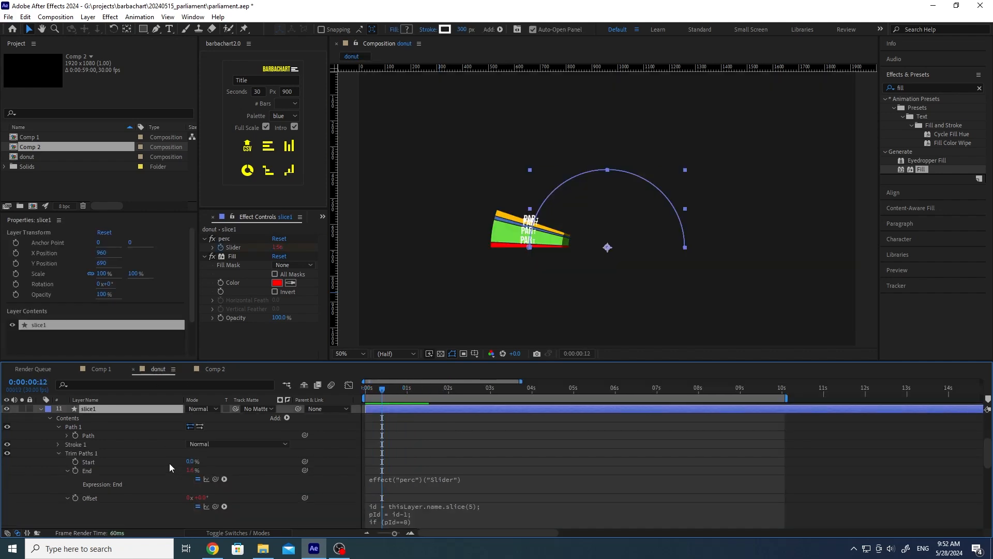
{"action": "scroll", "coordinate": [169, 464], "scroll_direction": "down", "scroll_amount": 8}
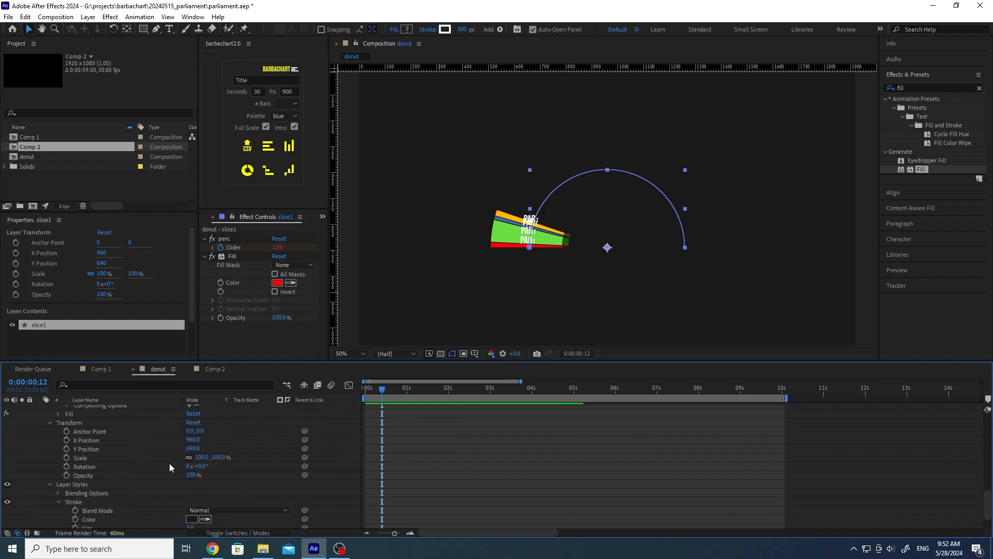
{"action": "scroll", "coordinate": [169, 464], "scroll_direction": "up", "scroll_amount": 2}
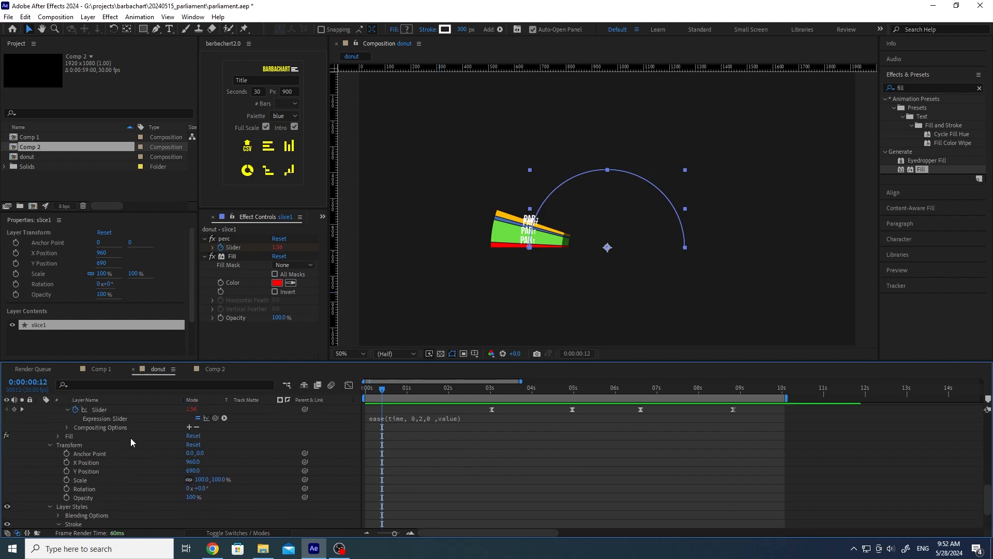
{"action": "scroll", "coordinate": [151, 461], "scroll_direction": "up", "scroll_amount": 1}
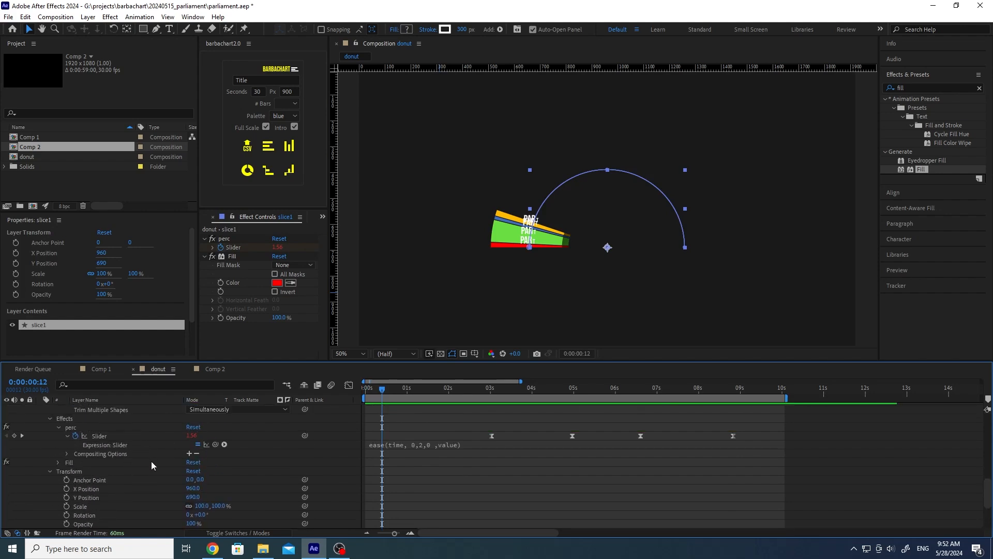
{"action": "left_click", "coordinate": [95, 435]}
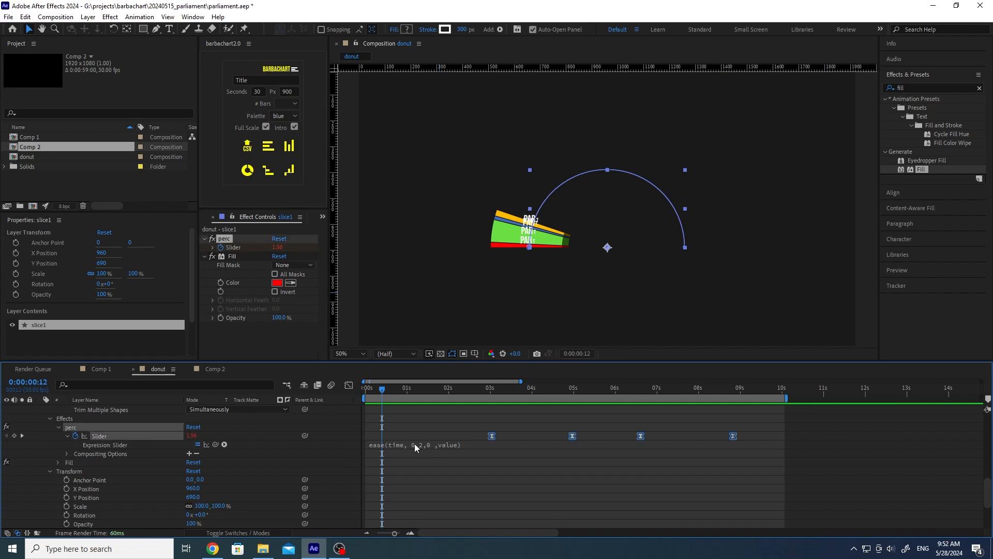
{"action": "left_click", "coordinate": [216, 367]}
Step: Give slice1's perc Slider the expression ease(time,0,3,0,value)
{"action": "scroll", "coordinate": [93, 458], "scroll_direction": "down", "scroll_amount": 3}
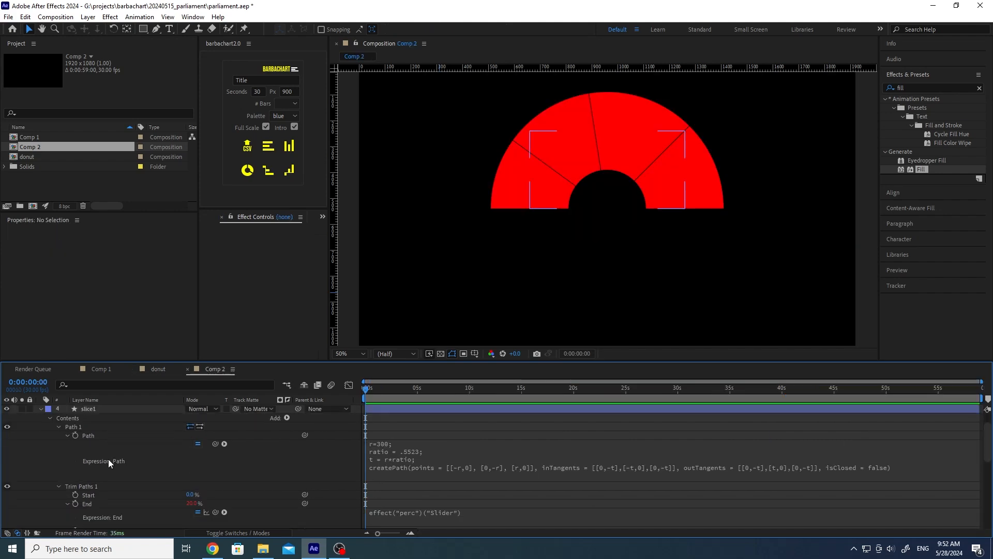
{"action": "scroll", "coordinate": [111, 466], "scroll_direction": "down", "scroll_amount": 1}
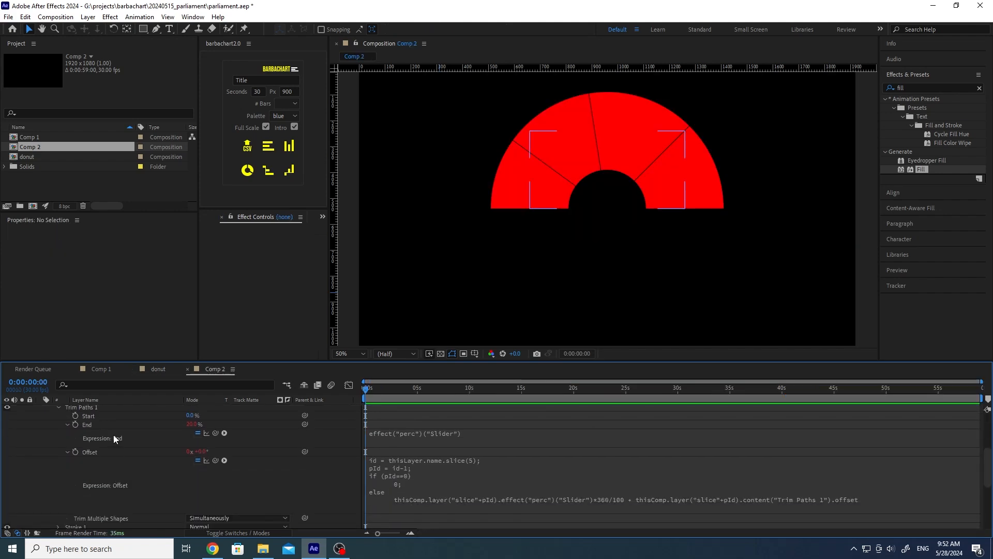
{"action": "scroll", "coordinate": [132, 465], "scroll_direction": "down", "scroll_amount": 3}
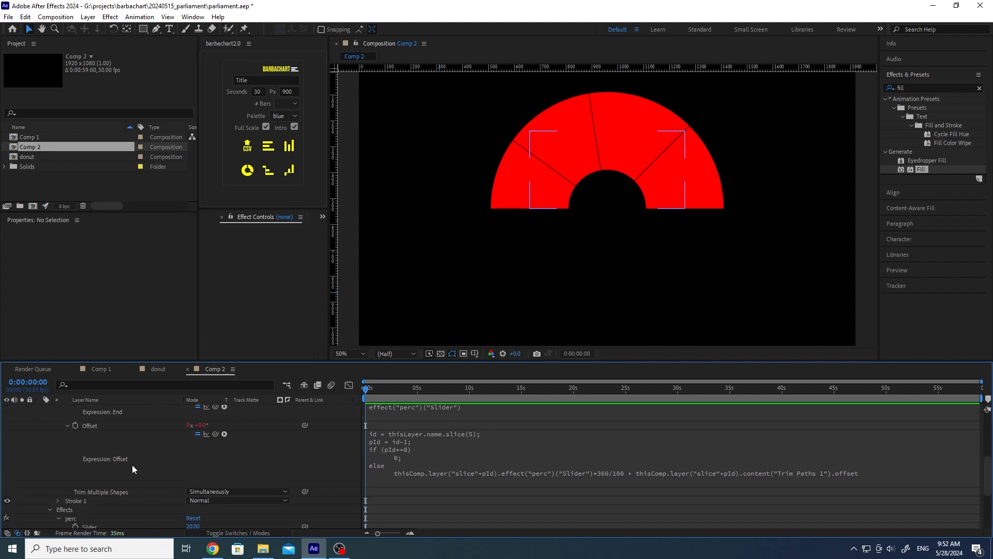
{"action": "left_click", "coordinate": [91, 474]}
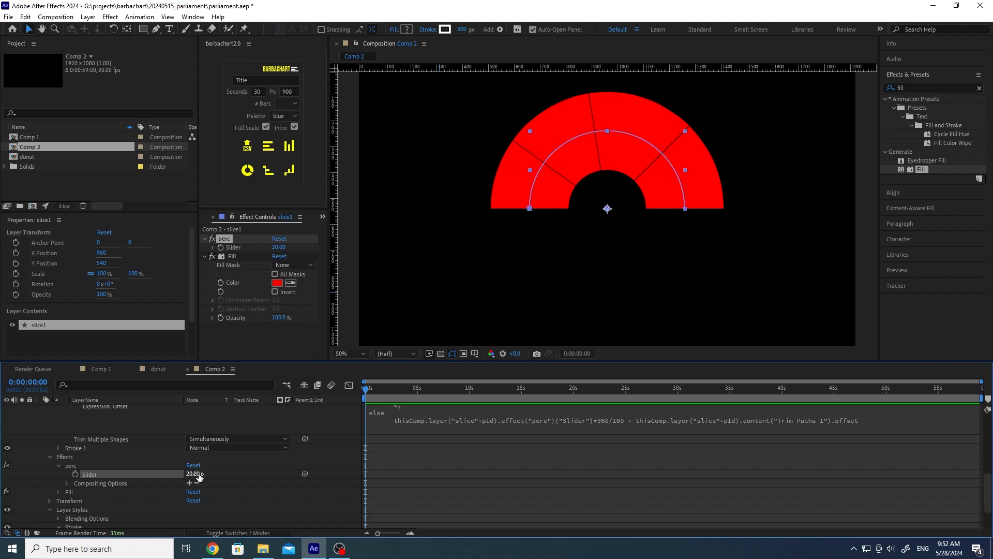
{"action": "left_click", "coordinate": [76, 475], "text": "alt"}
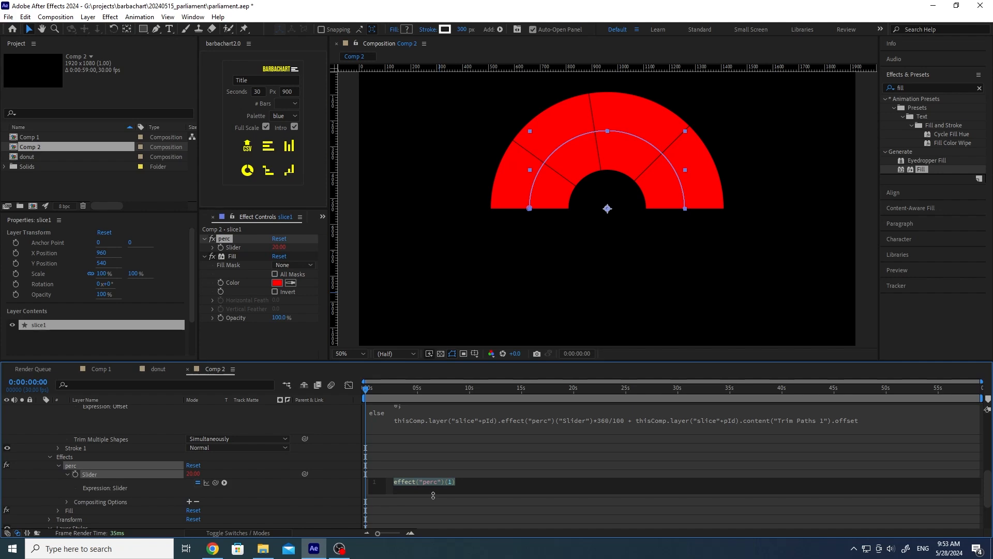
{"action": "type", "text": "eas"}
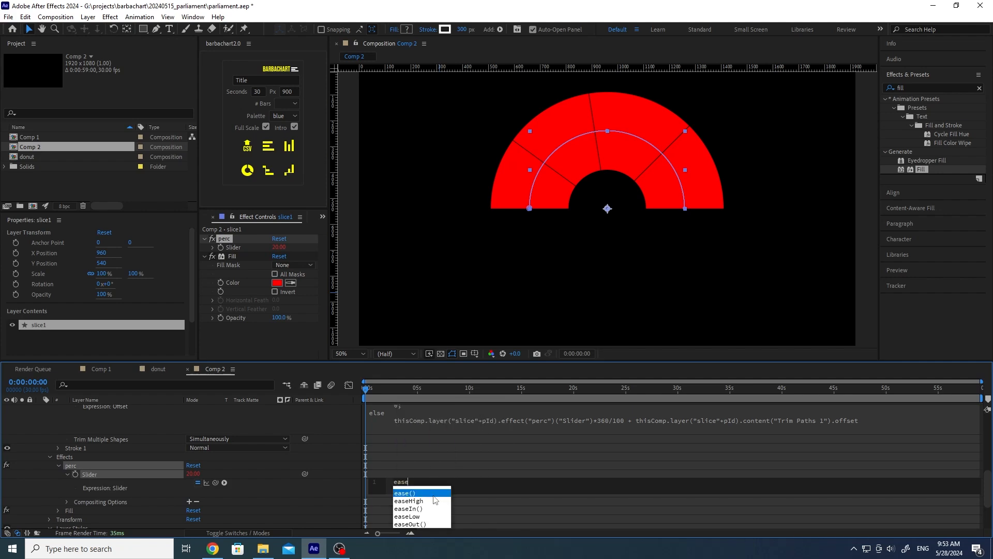
{"action": "type", "text": "e"}
{"action": "left_click", "coordinate": [434, 494]}
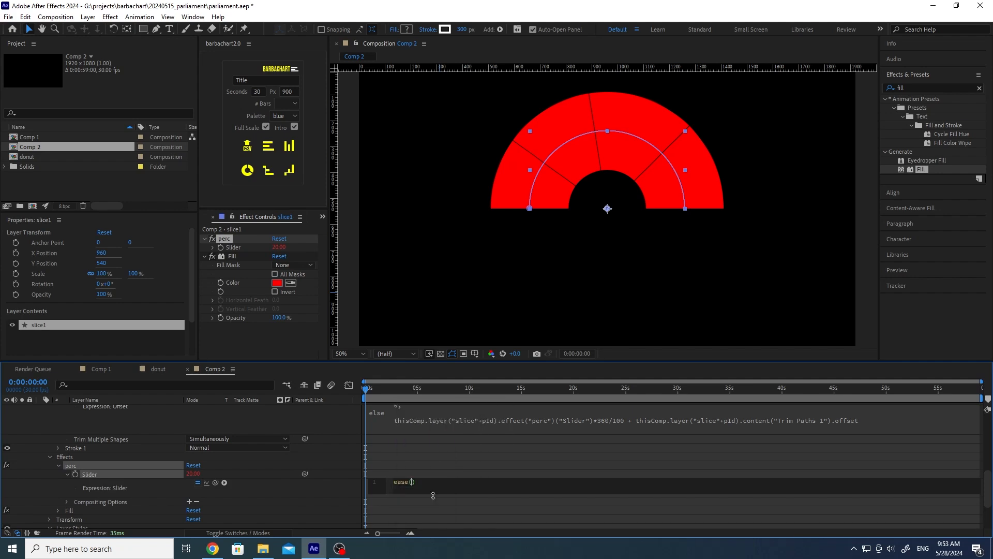
{"action": "type", "text": "timne"}
{"action": "key", "text": "BackSpace"}
{"action": "key", "text": "BackSpace"}
{"action": "type", "text": "e,"}
{"action": "type", "text": "0,3,0,value"}
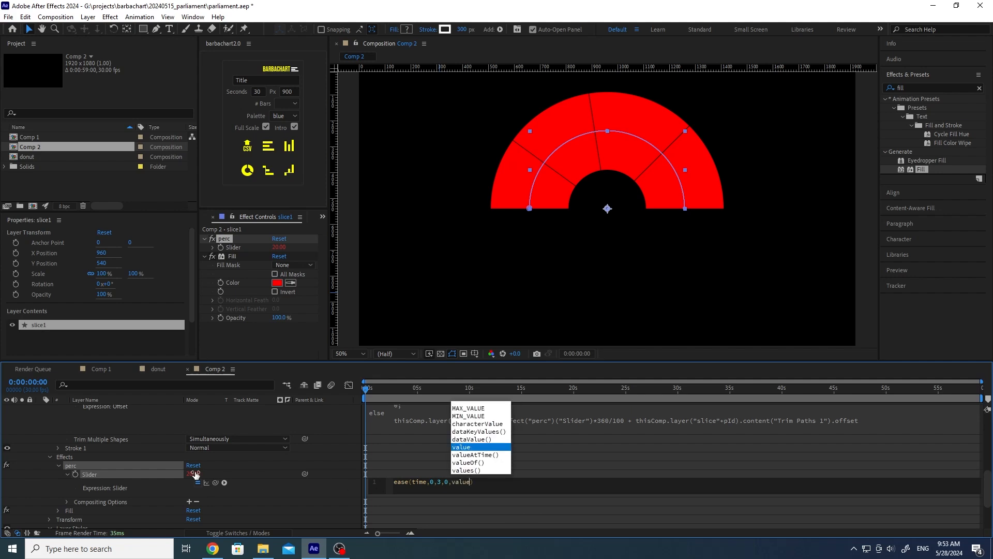
Step: Commit the ease expression and preview the slices growing in
{"action": "left_click", "coordinate": [299, 482]}
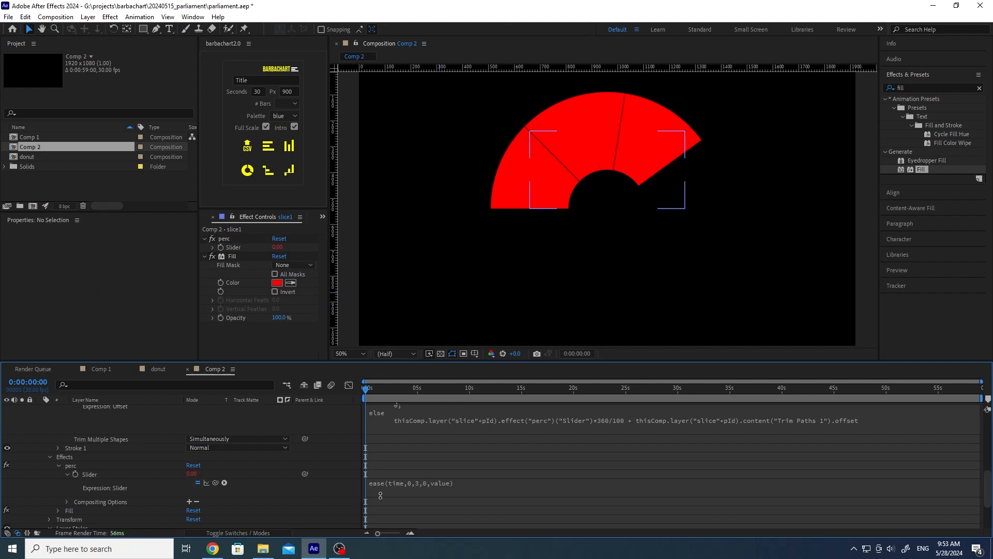
{"action": "mouse_move", "coordinate": [365, 389]}
{"action": "left_mouse_down"}
{"action": "mouse_move", "coordinate": [420, 388]}
{"action": "mouse_move", "coordinate": [353, 386]}
{"action": "left_mouse_up"}
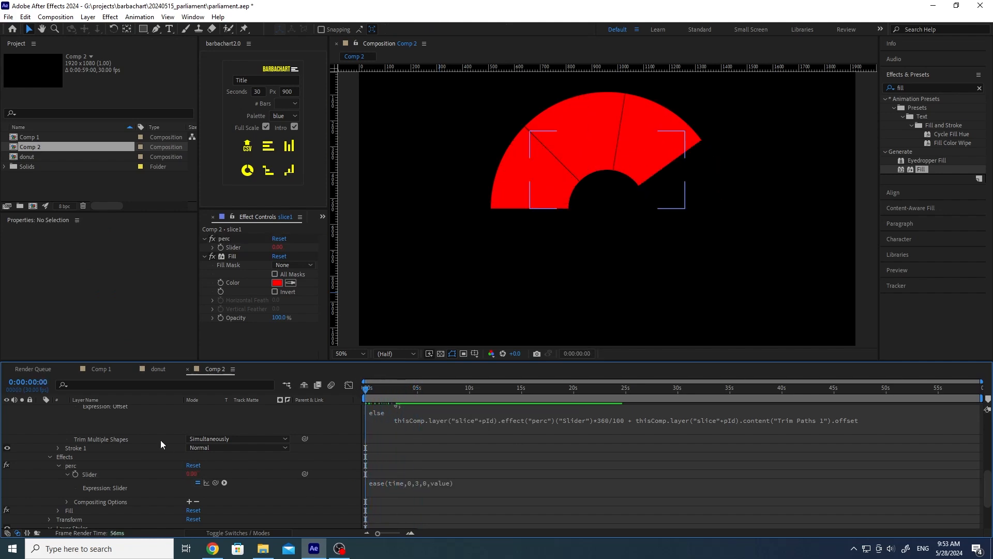
{"action": "key", "text": "space"}
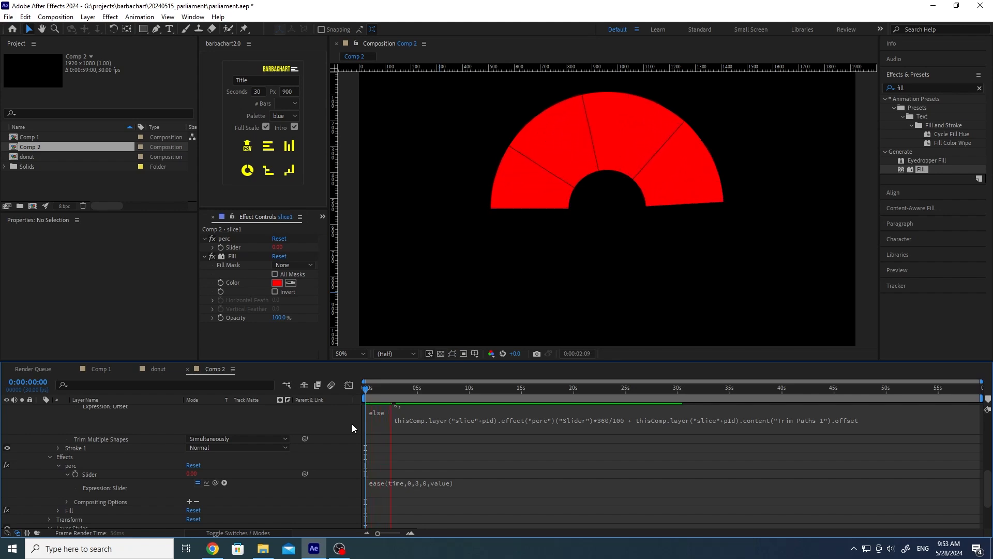
{"action": "left_click", "coordinate": [397, 386]}
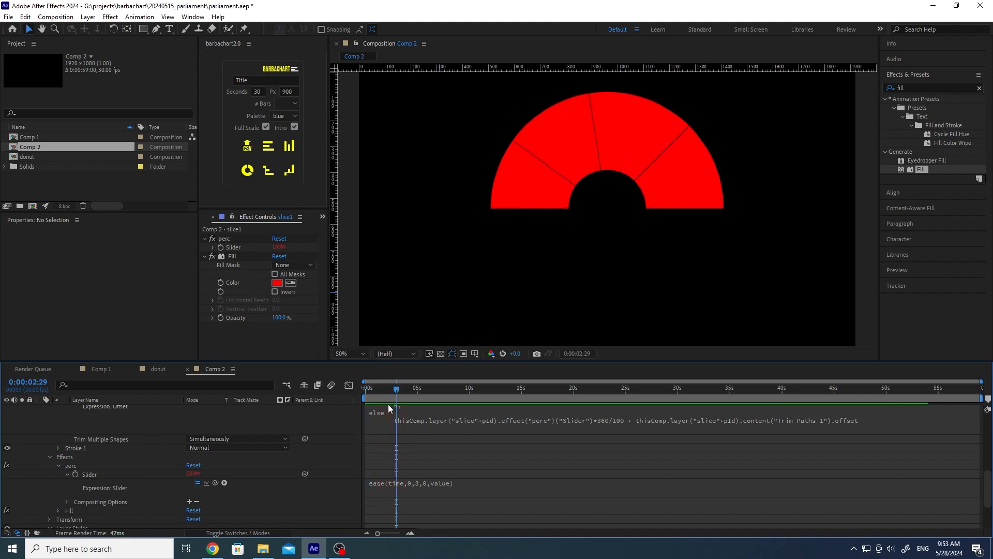
{"action": "scroll", "coordinate": [370, 420], "scroll_direction": "up", "scroll_amount": 1}
{"action": "scroll", "coordinate": [408, 406], "scroll_direction": "up", "scroll_amount": 1}
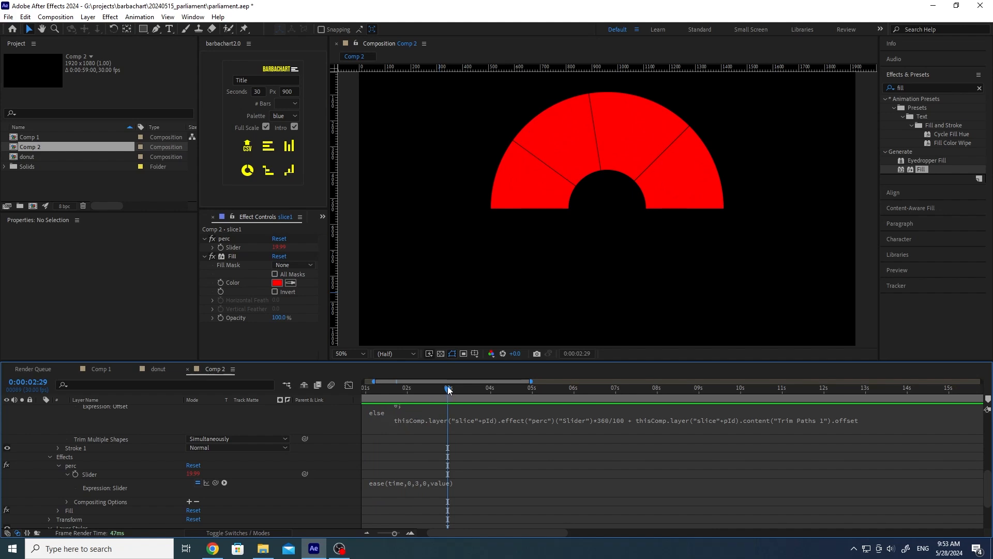
{"action": "left_click_drag", "start_coordinate": [449, 389], "coordinate": [479, 390]}
Step: Switch the expression to linear timing and preview the linear growth
{"action": "left_click", "coordinate": [397, 485]}
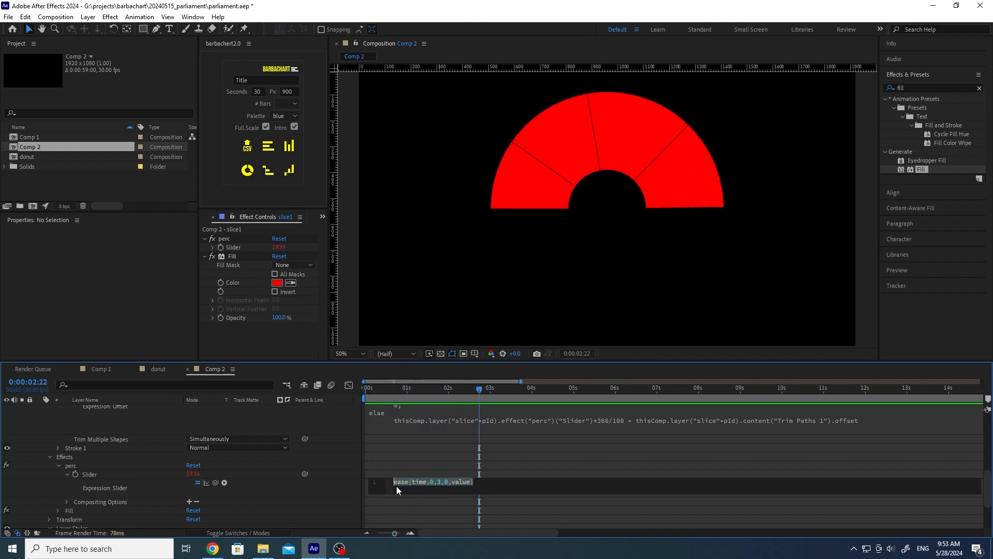
{"action": "type", "text": "linear"}
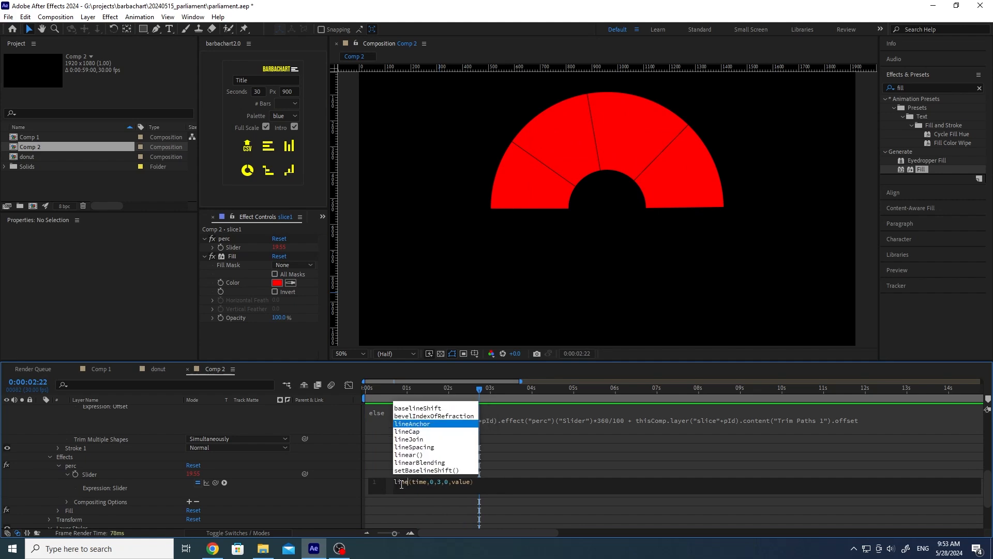
{"action": "left_click", "coordinate": [343, 488]}
{"action": "left_click_drag", "start_coordinate": [479, 390], "coordinate": [353, 390]}
{"action": "key", "text": "space"}
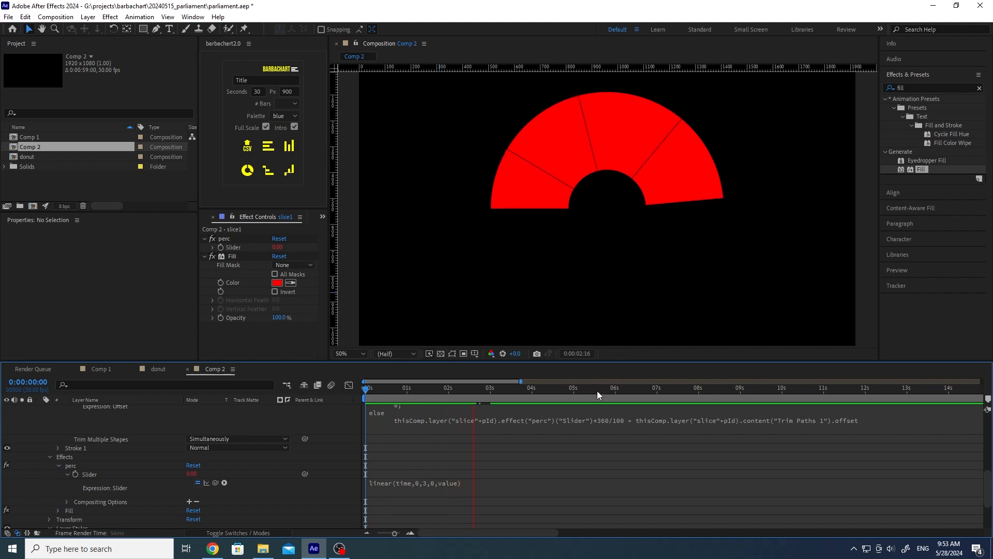
{"action": "left_click", "coordinate": [420, 389]}
Step: Change the expression back to ease and select it for copying
{"action": "left_click", "coordinate": [384, 482]}
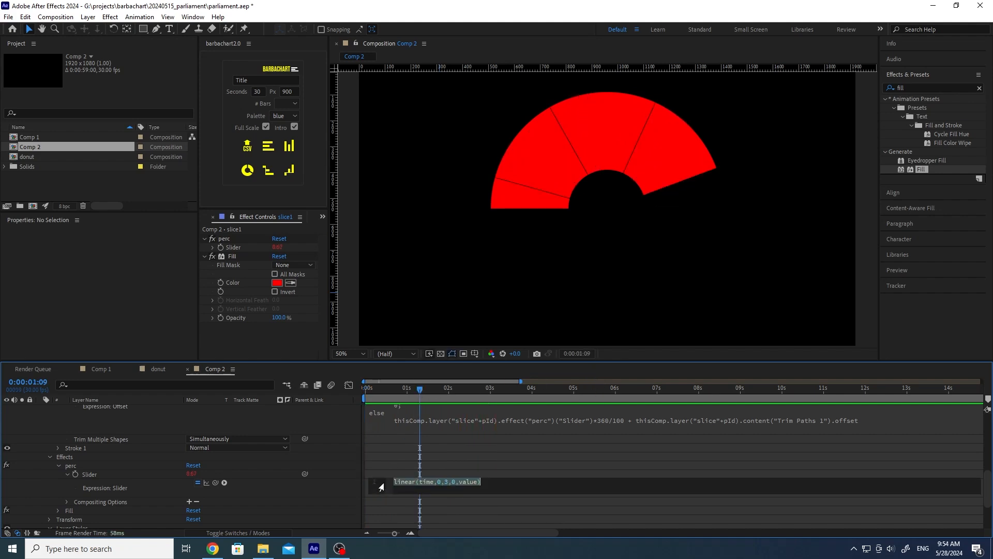
{"action": "double_click", "coordinate": [408, 486]}
{"action": "type", "text": "ease"}
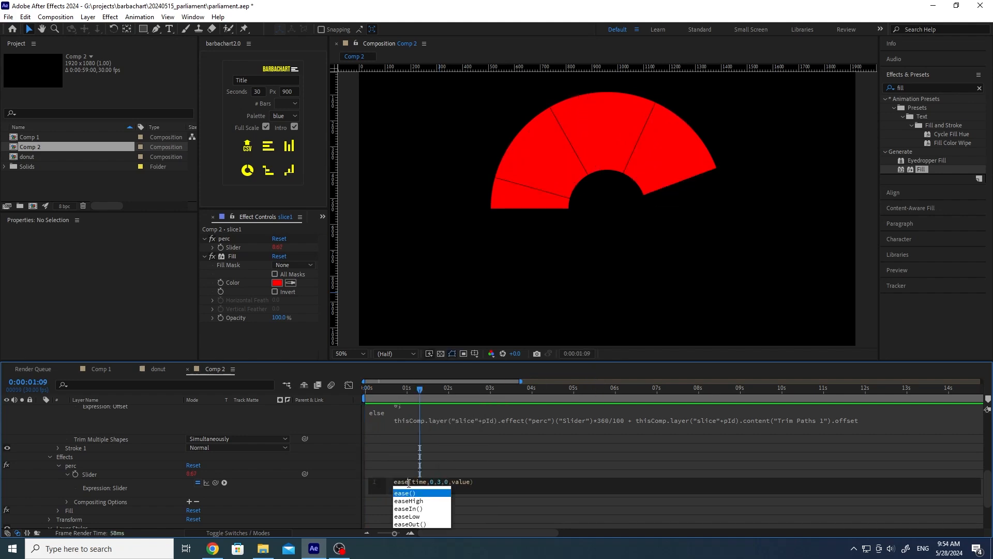
{"action": "left_click", "coordinate": [328, 487]}
{"action": "left_click_drag", "start_coordinate": [427, 387], "coordinate": [355, 385]}
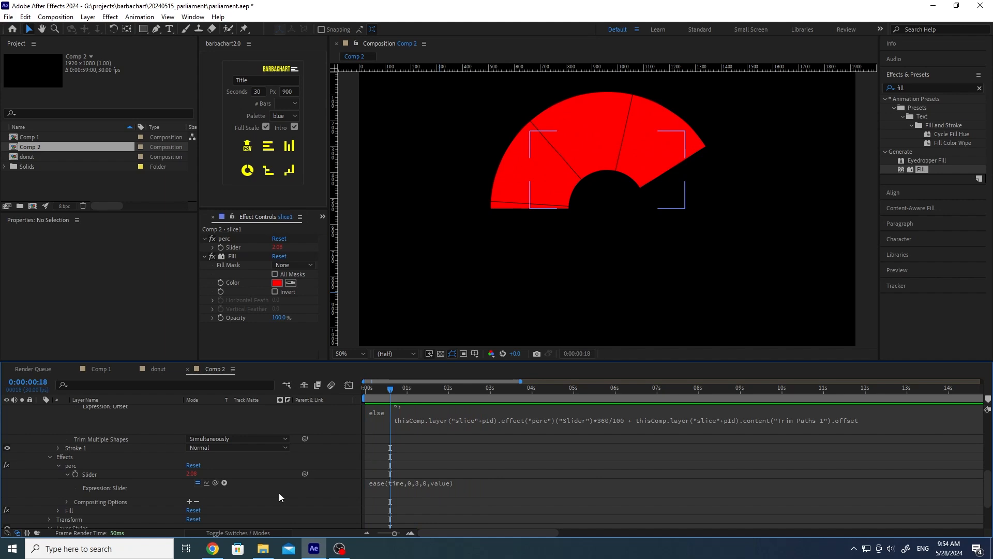
{"action": "left_click", "coordinate": [420, 484]}
{"action": "key", "text": "ctrl+c"}
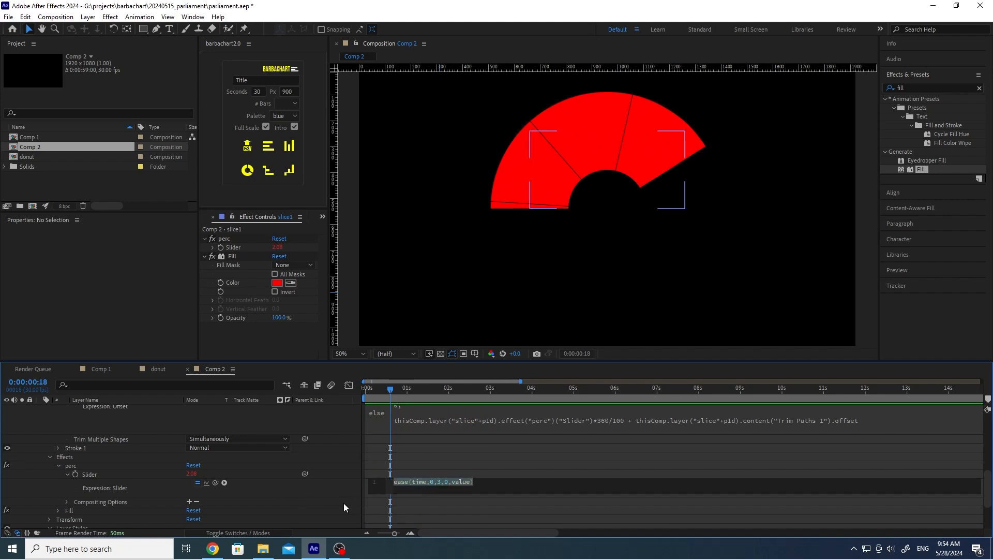
{"action": "scroll", "coordinate": [236, 464], "scroll_direction": "up", "scroll_amount": 5}
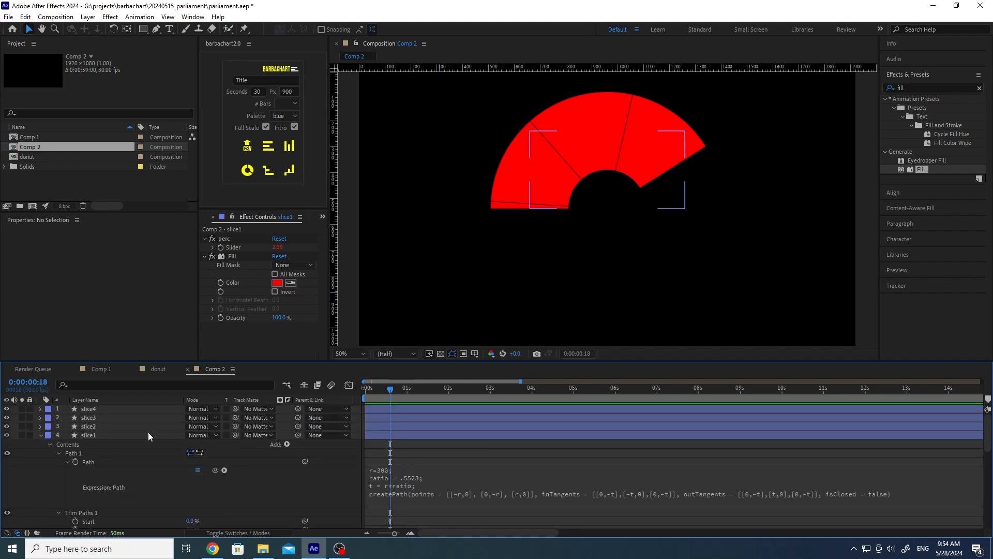
Step: Paste the ease expression onto slice2's and slice3's perc Sliders
{"action": "left_click", "coordinate": [91, 428]}
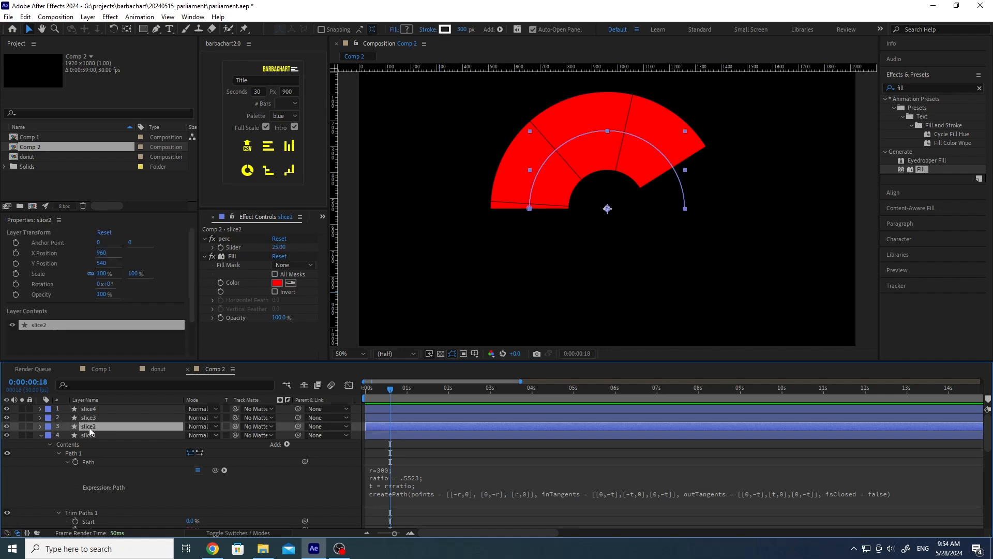
{"action": "left_click", "coordinate": [221, 247], "text": "alt"}
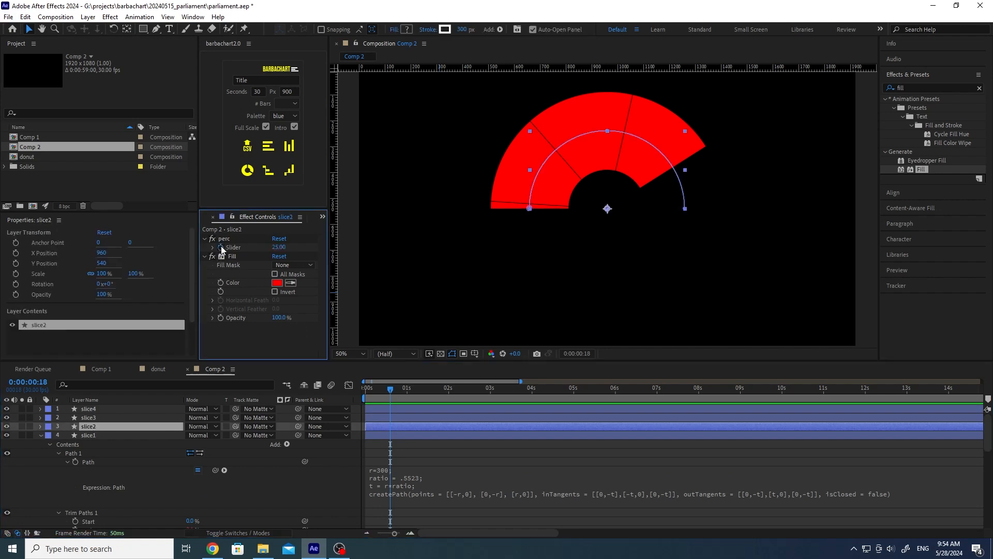
{"action": "key", "text": "ctrl+v"}
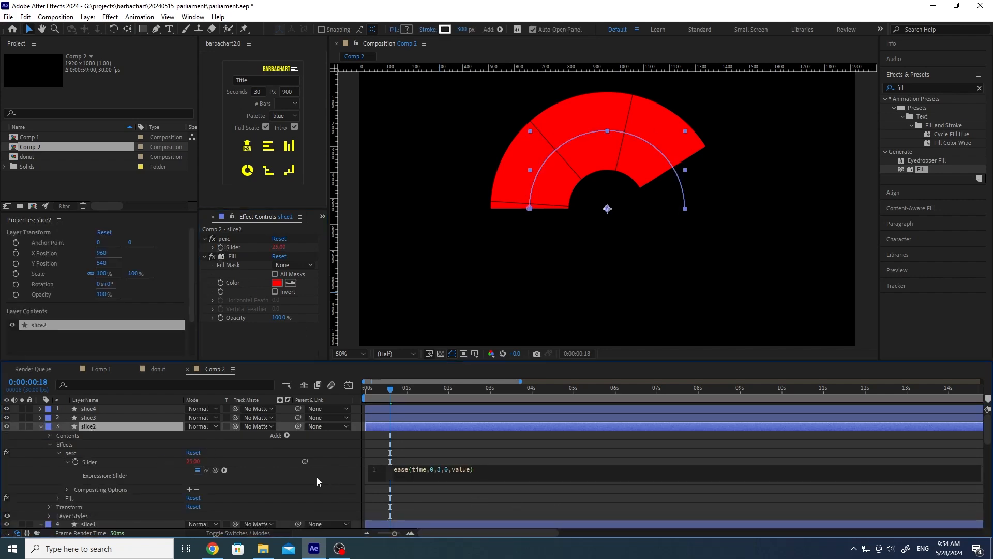
{"action": "left_click", "coordinate": [316, 478]}
{"action": "left_click", "coordinate": [88, 417]}
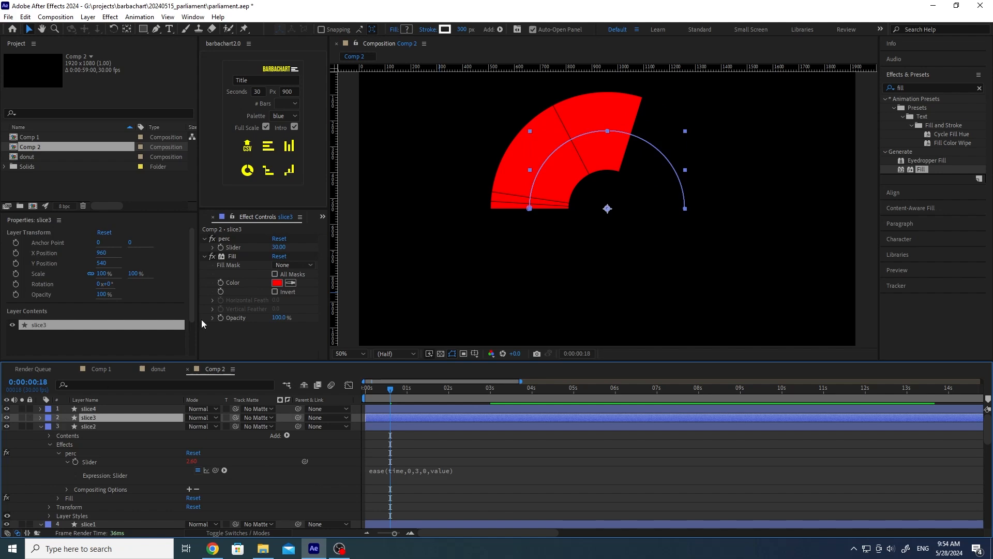
{"action": "left_click", "coordinate": [213, 246]}
{"action": "left_click", "coordinate": [221, 245], "text": "alt"}
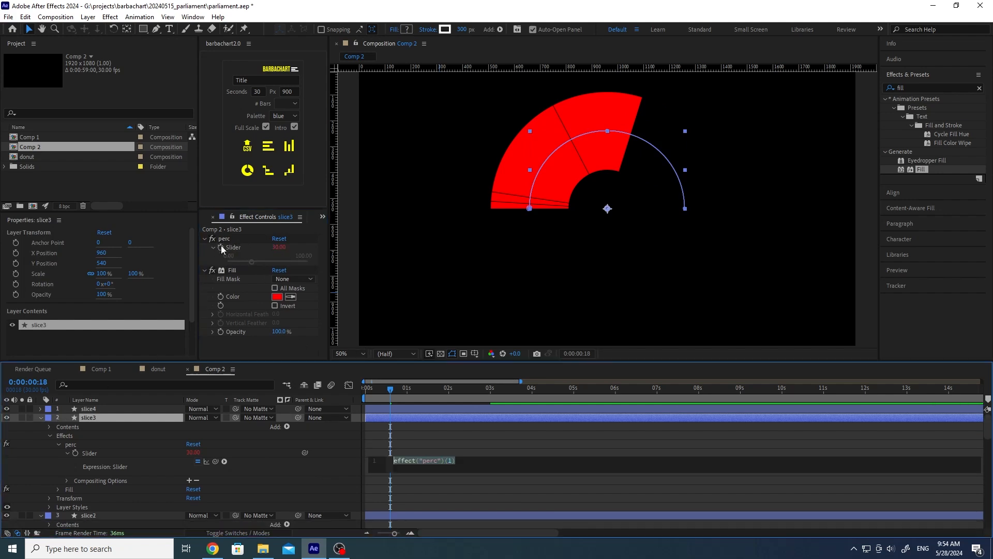
{"action": "key", "text": "ctrl+v"}
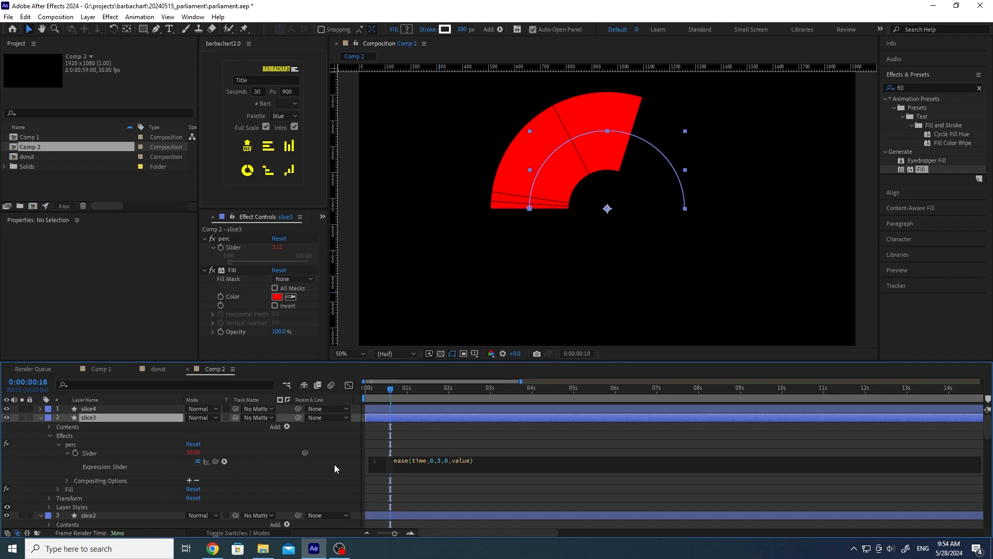
{"action": "left_click", "coordinate": [335, 464]}
Step: Give slice4's perc Slider ease(time,0,3,0,value) and scrub to watch all slices grow
{"action": "left_click", "coordinate": [97, 407]}
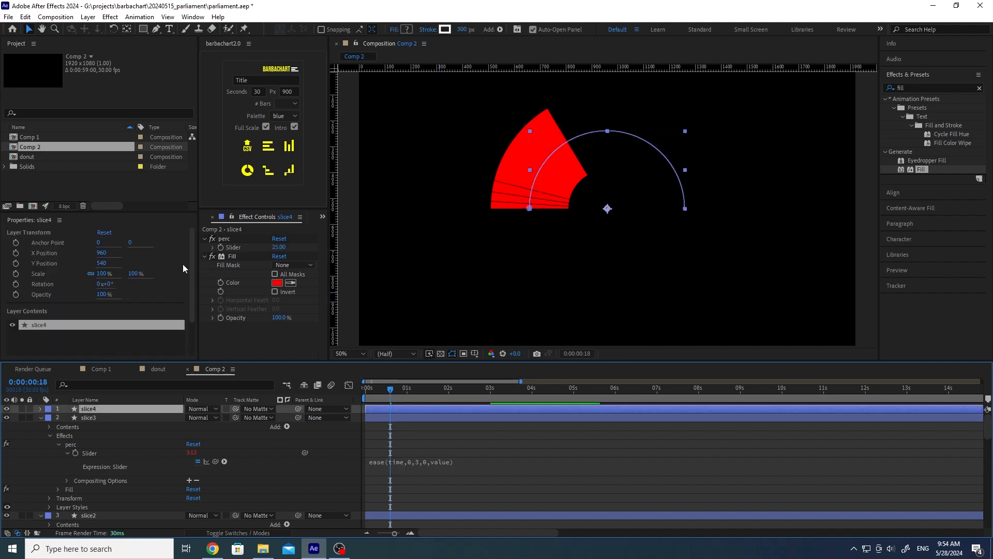
{"action": "left_click", "coordinate": [221, 248], "text": "alt"}
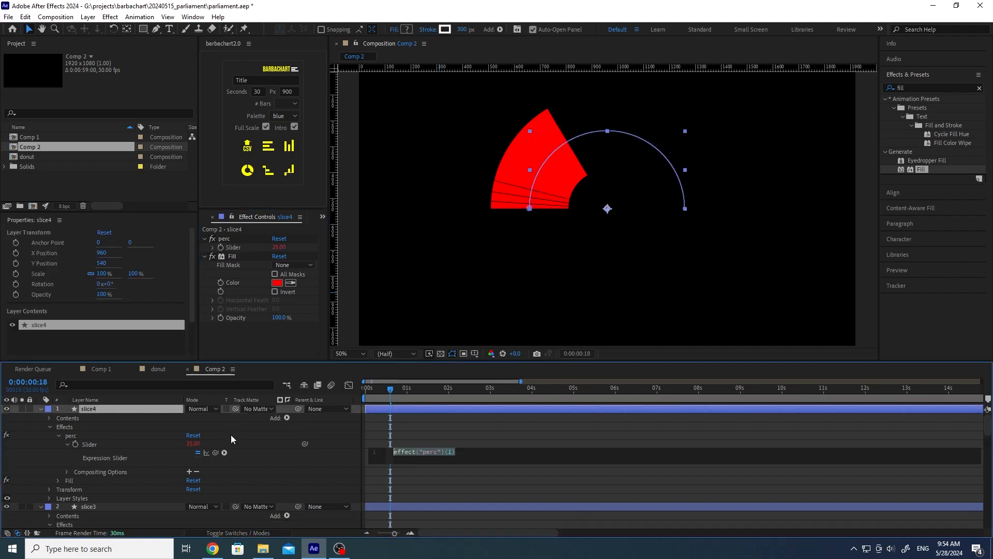
{"action": "type", "text": "ease(time,0,3,0,value)"}
{"action": "left_click", "coordinate": [340, 459]}
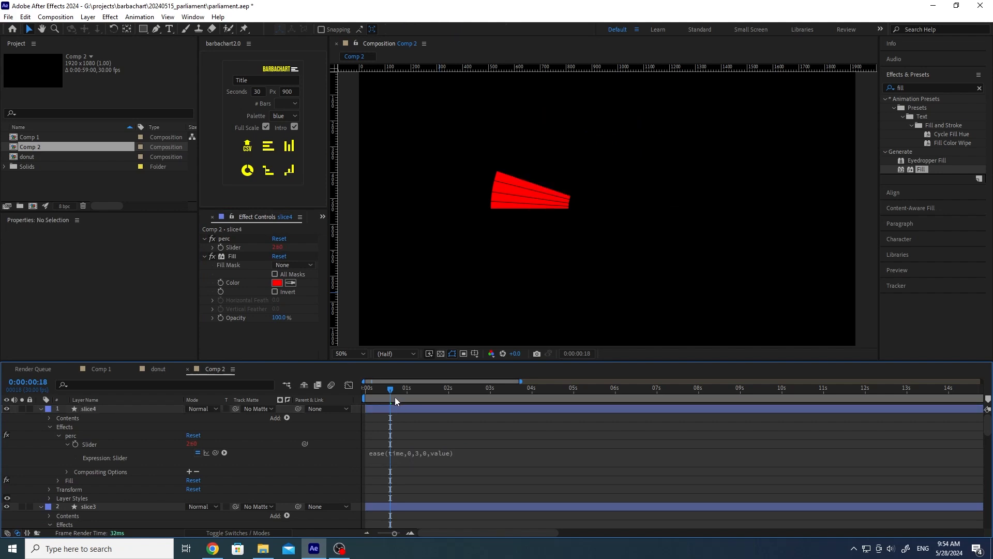
{"action": "left_click", "coordinate": [377, 389]}
{"action": "mouse_move", "coordinate": [365, 387]}
{"action": "left_mouse_down"}
{"action": "mouse_move", "coordinate": [346, 386]}
{"action": "mouse_move", "coordinate": [495, 390]}
{"action": "mouse_move", "coordinate": [350, 387]}
{"action": "left_mouse_up"}
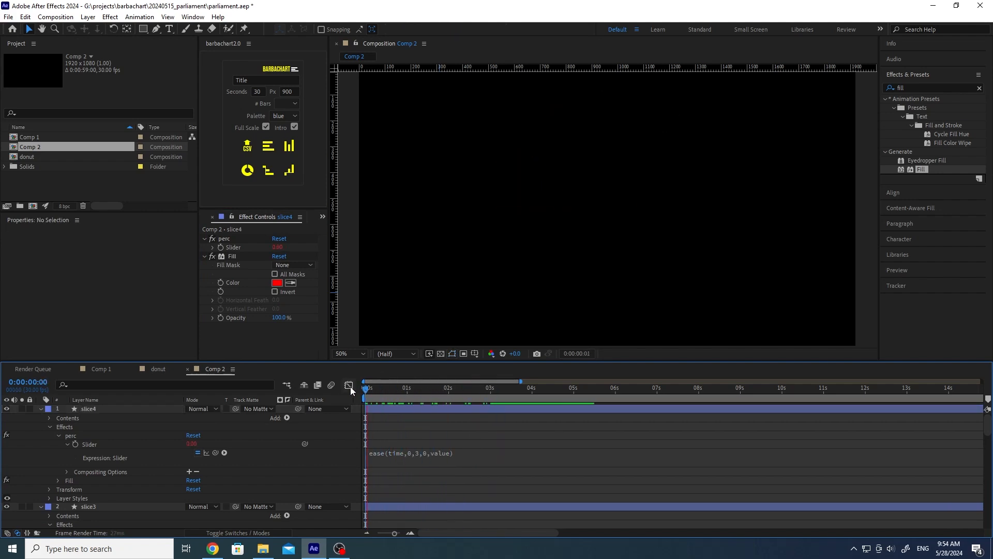
{"action": "key", "text": "space"}
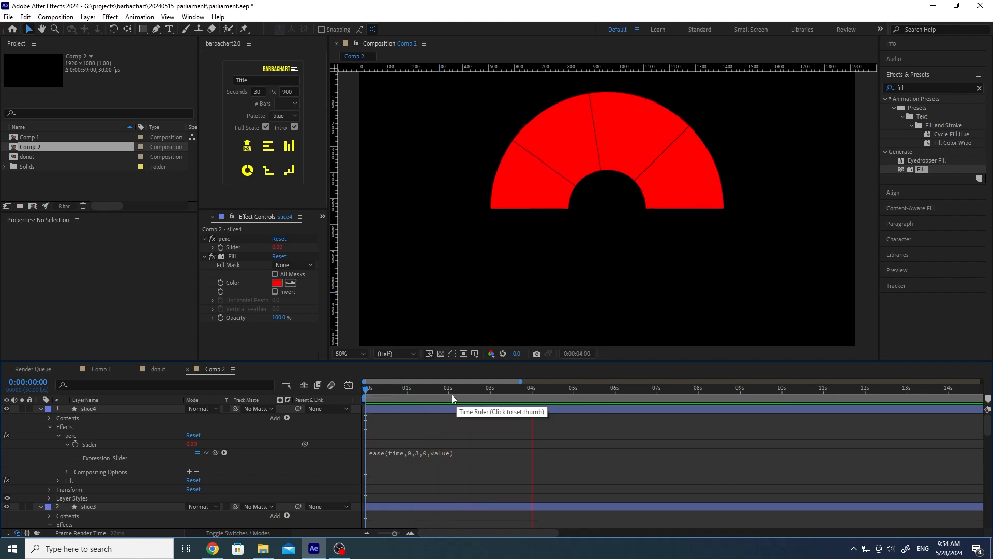
{"action": "left_click_drag", "start_coordinate": [436, 389], "coordinate": [372, 389]}
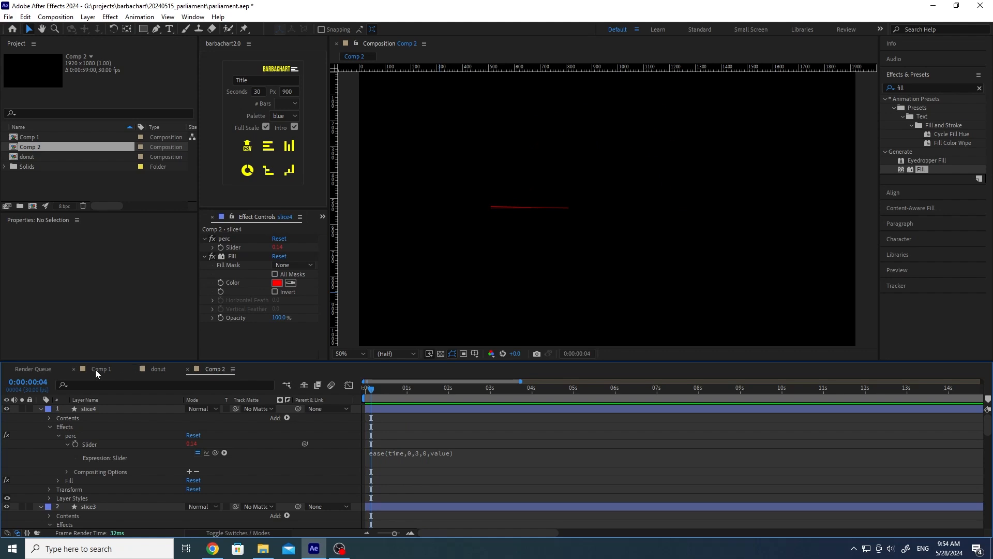
{"action": "left_click_drag", "start_coordinate": [383, 388], "coordinate": [349, 386]}
{"action": "key", "text": "space"}
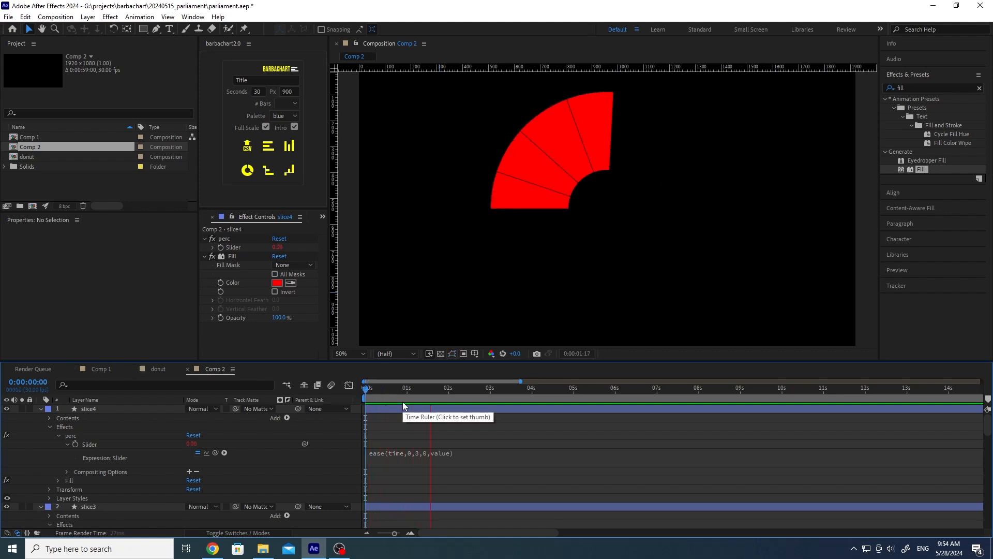
{"action": "left_click_drag", "start_coordinate": [402, 387], "coordinate": [497, 383]}
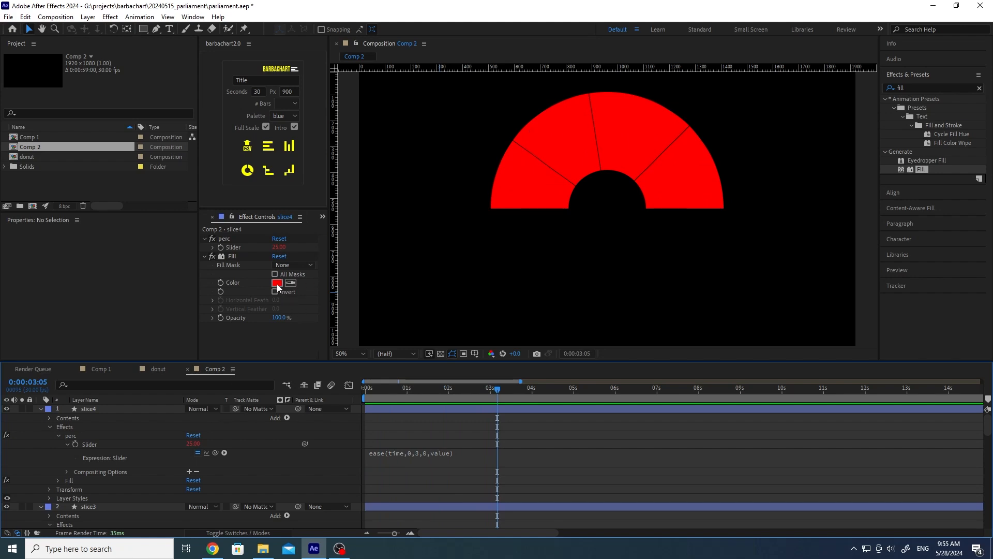
Step: Recolour slice4's fill to yellow CBDB46 and slice3's fill to blue
{"action": "left_click", "coordinate": [132, 408]}
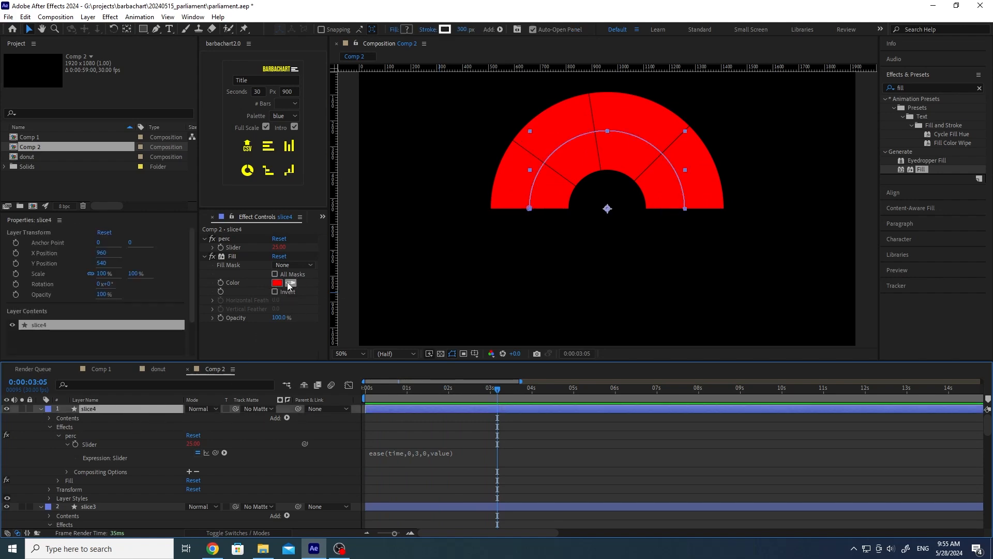
{"action": "left_click", "coordinate": [278, 282]}
{"action": "left_click_drag", "start_coordinate": [220, 183], "coordinate": [262, 158]}
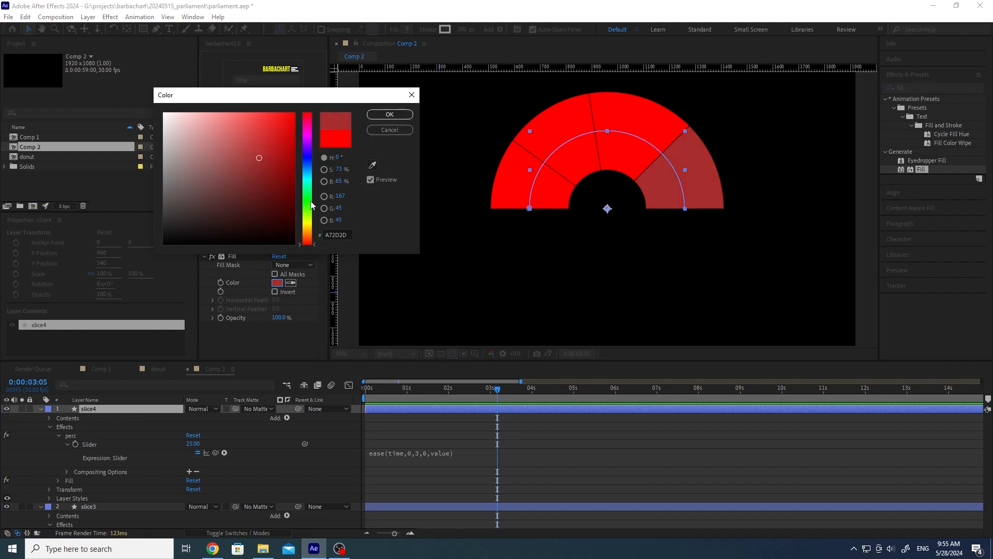
{"action": "mouse_move", "coordinate": [311, 205]}
{"action": "left_mouse_down"}
{"action": "mouse_move", "coordinate": [311, 195]}
{"action": "mouse_move", "coordinate": [311, 220]}
{"action": "left_mouse_up"}
{"action": "left_click", "coordinate": [253, 130]}
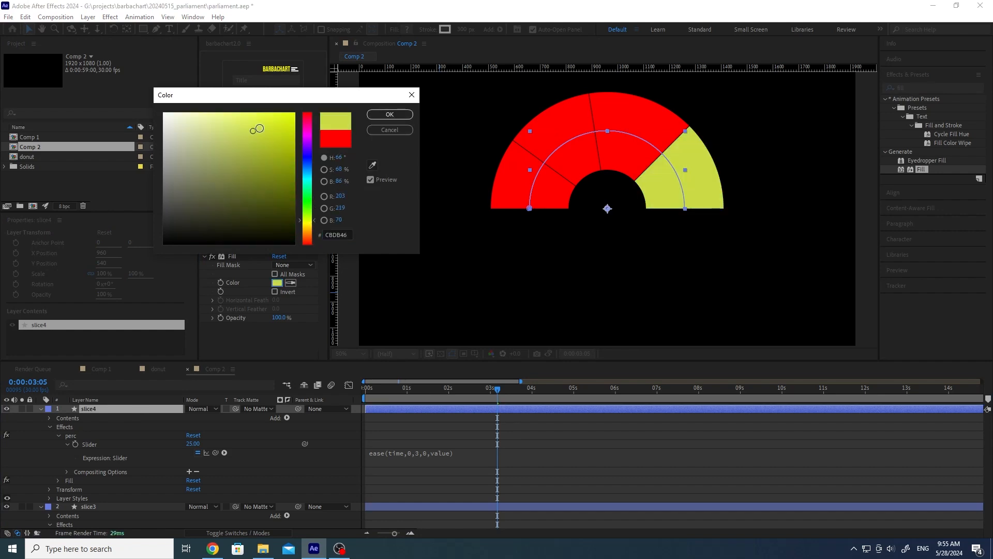
{"action": "left_click", "coordinate": [389, 115]}
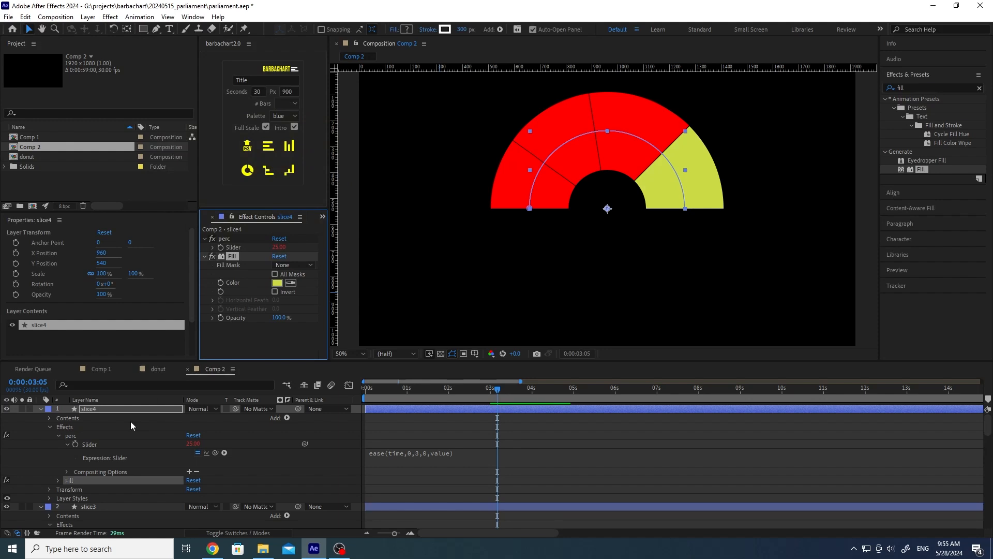
{"action": "scroll", "coordinate": [136, 444], "scroll_direction": "down", "scroll_amount": 3}
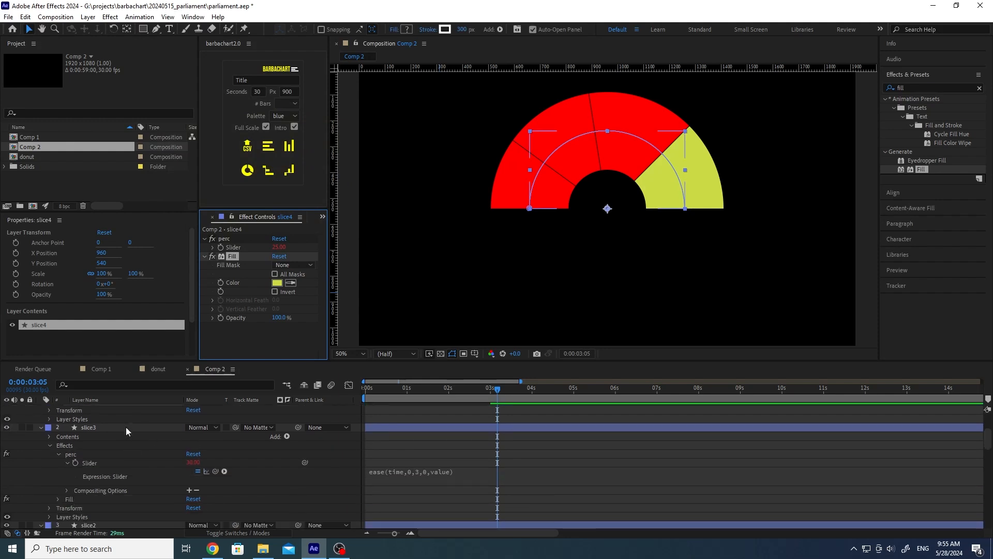
{"action": "left_click", "coordinate": [126, 426]}
{"action": "left_click", "coordinate": [277, 296]}
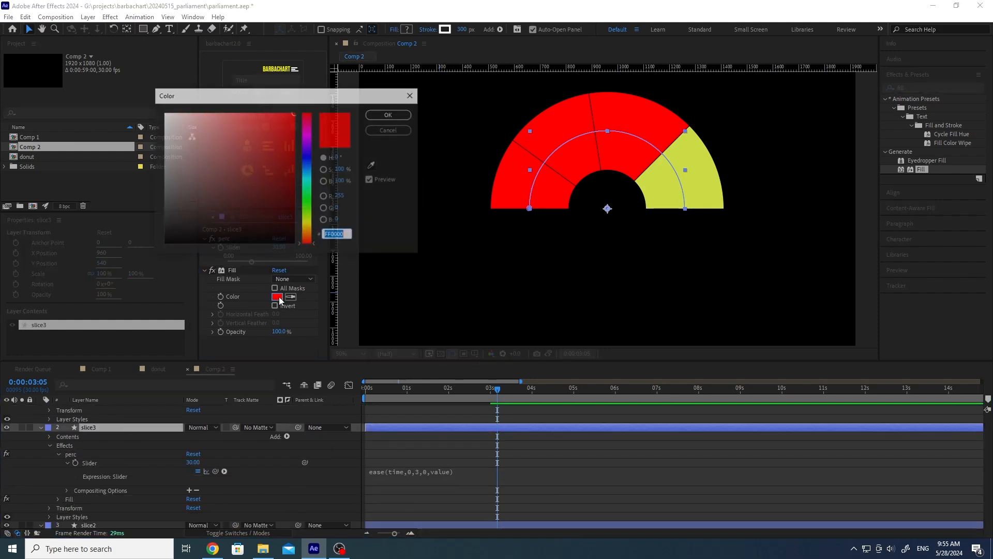
{"action": "left_click", "coordinate": [306, 160]}
{"action": "left_click", "coordinate": [291, 138]}
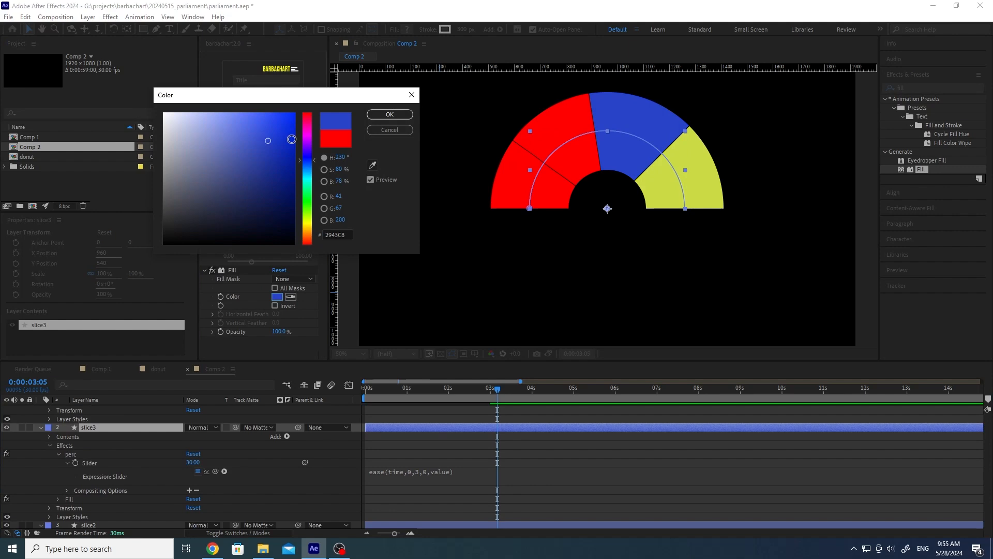
{"action": "left_click", "coordinate": [389, 114]}
Step: Make slice2's fill green 33EC67 and soften slice1's red
{"action": "scroll", "coordinate": [107, 452], "scroll_direction": "down", "scroll_amount": 4}
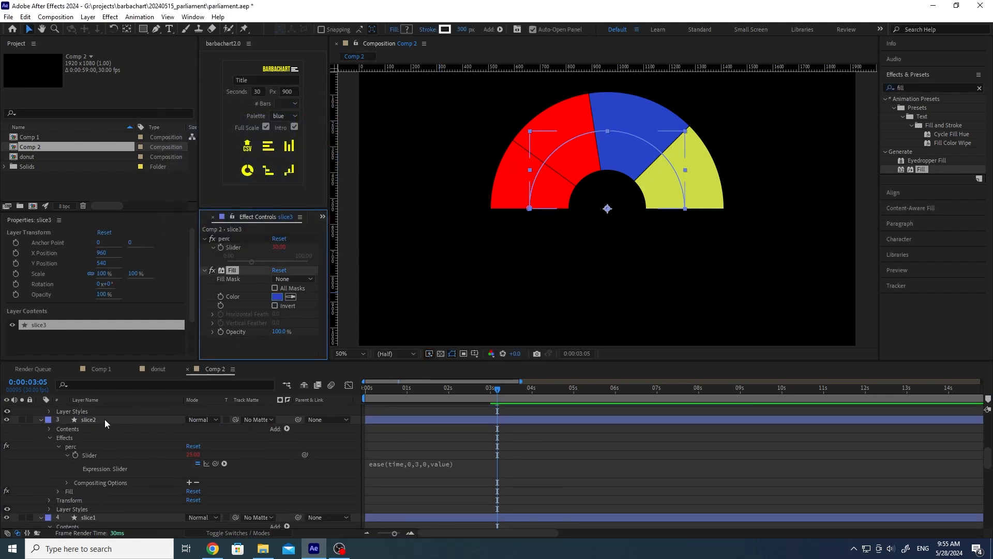
{"action": "left_click", "coordinate": [105, 419]}
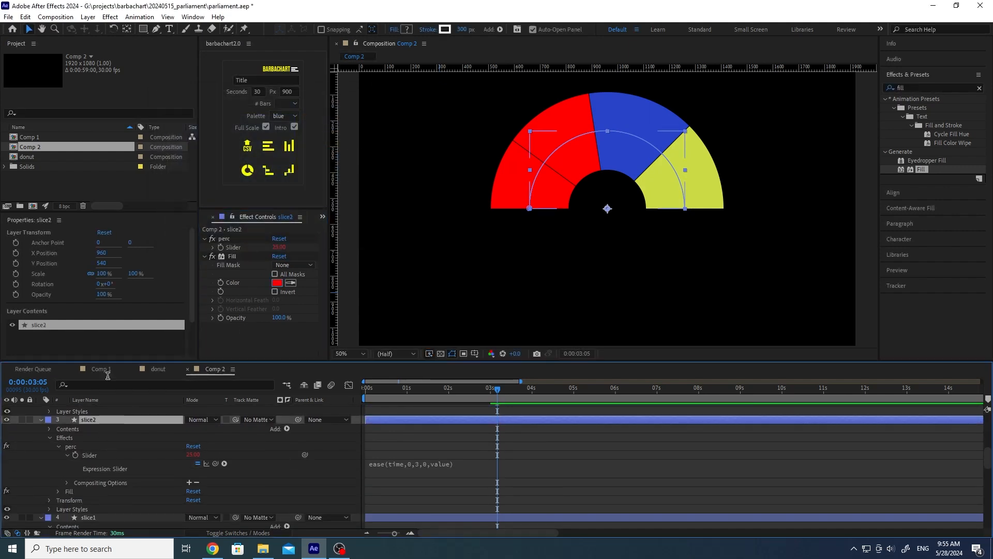
{"action": "left_click", "coordinate": [278, 283]}
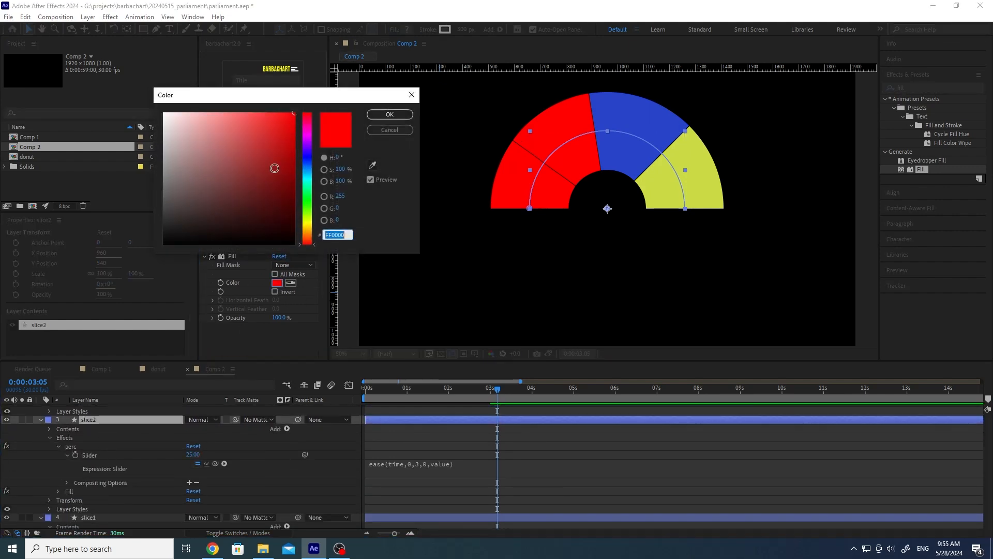
{"action": "left_click", "coordinate": [307, 194]}
{"action": "left_click", "coordinate": [267, 122]}
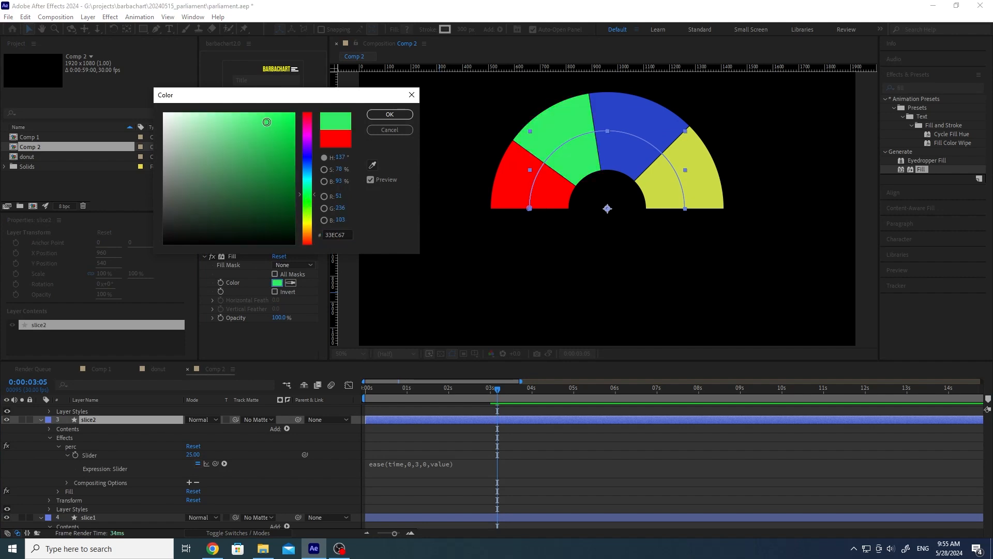
{"action": "left_click", "coordinate": [389, 114]}
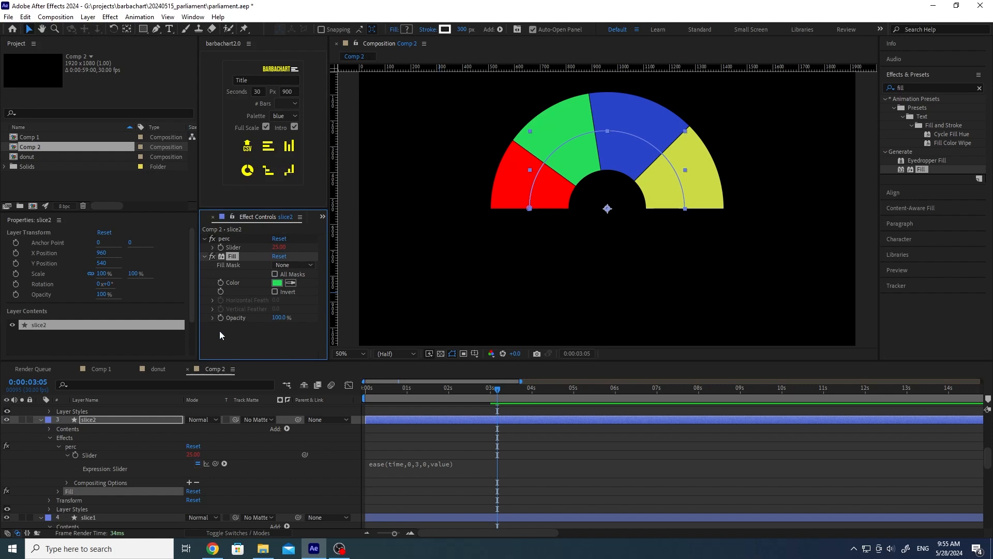
{"action": "scroll", "coordinate": [102, 479], "scroll_direction": "down", "scroll_amount": 3}
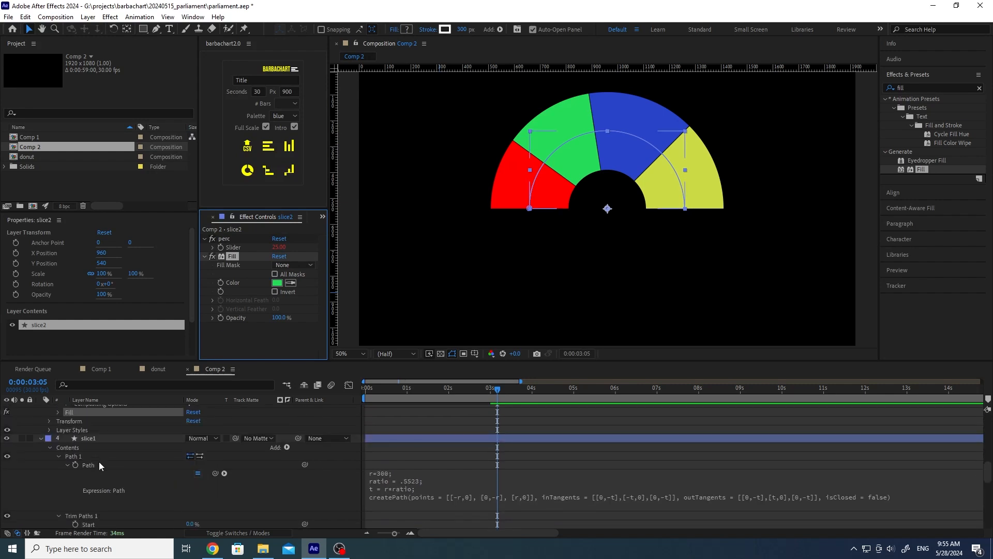
{"action": "left_click", "coordinate": [98, 438]}
{"action": "left_click", "coordinate": [278, 283]}
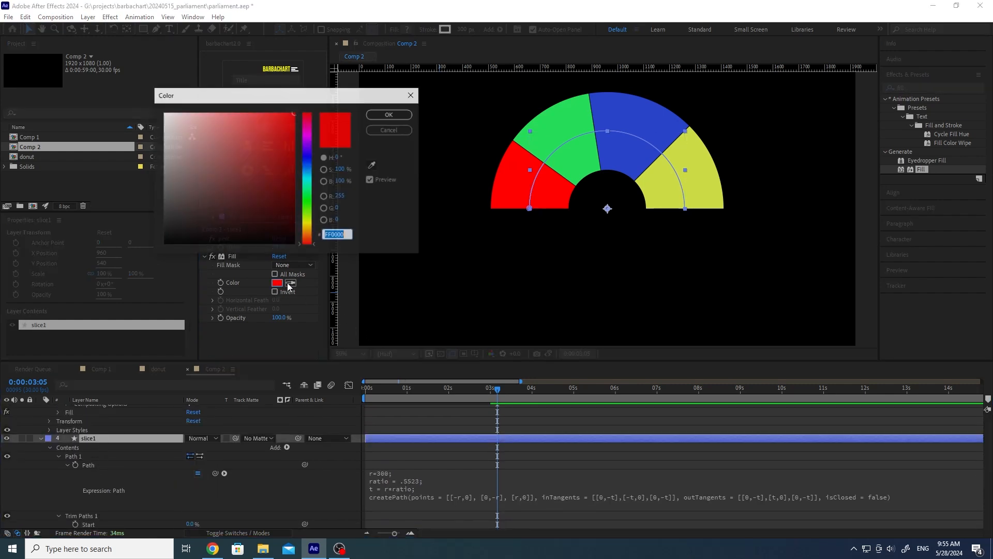
{"action": "mouse_move", "coordinate": [245, 138]}
{"action": "left_mouse_down"}
{"action": "mouse_move", "coordinate": [244, 129]}
{"action": "mouse_move", "coordinate": [264, 138]}
{"action": "left_mouse_up"}
{"action": "left_click", "coordinate": [398, 113]}
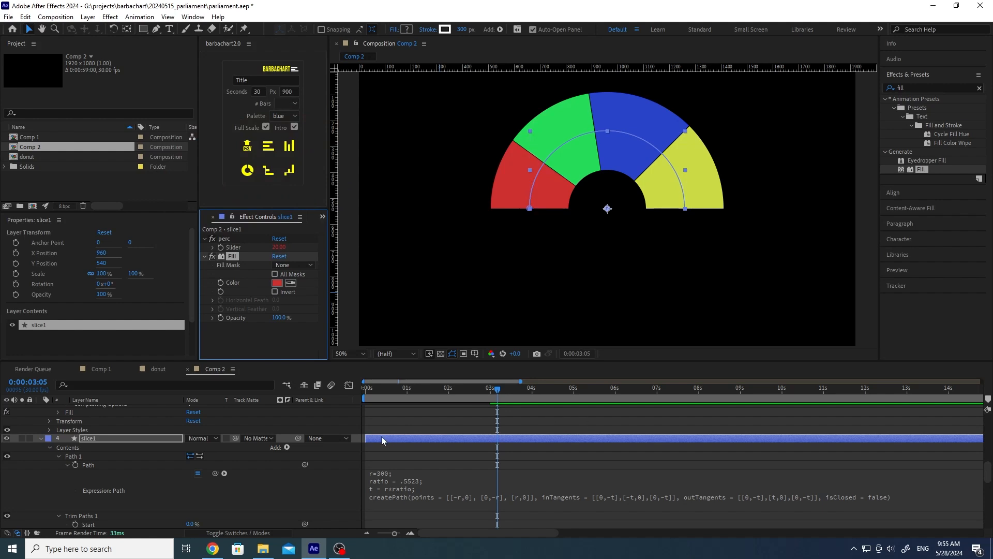
{"action": "left_click_drag", "start_coordinate": [444, 389], "coordinate": [540, 405]}
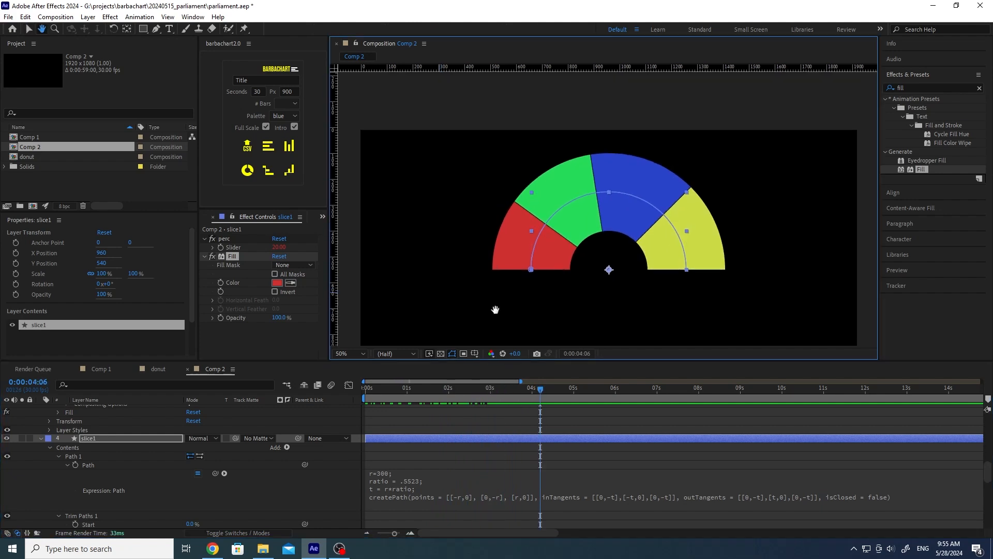
Step: Collapse the properties of slice layers 4, 3, 2 and 1
{"action": "scroll", "coordinate": [492, 279], "scroll_direction": "down", "scroll_amount": 2}
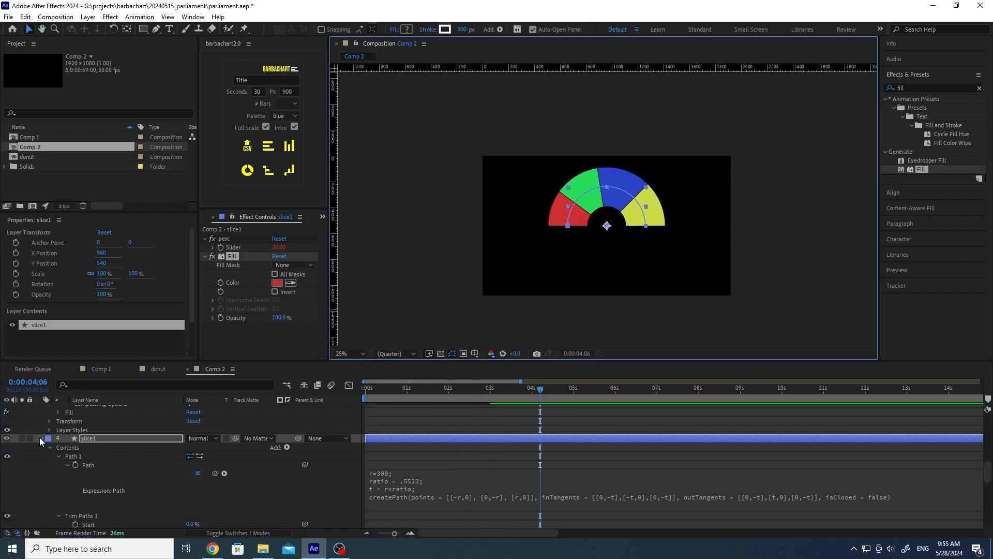
{"action": "scroll", "coordinate": [97, 469], "scroll_direction": "up", "scroll_amount": 10}
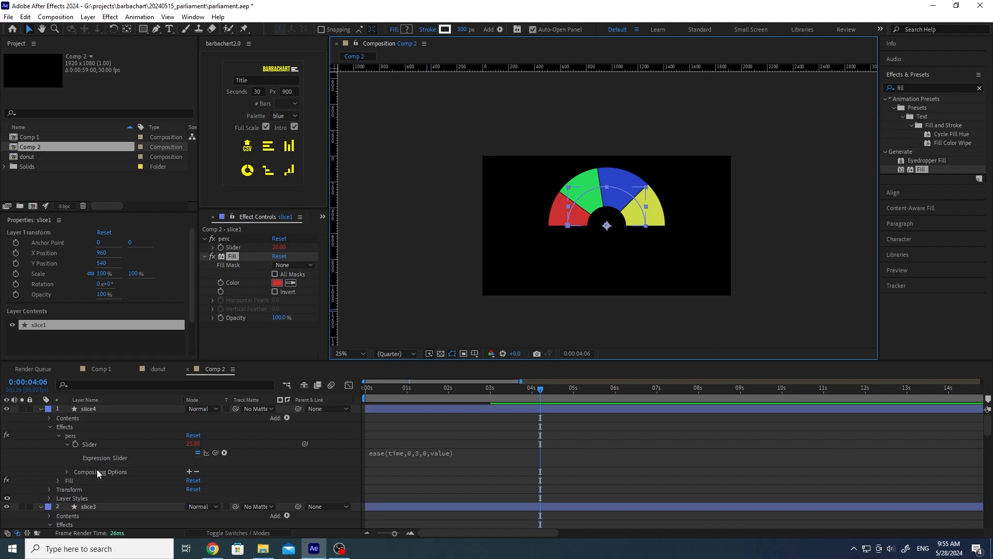
{"action": "left_click", "coordinate": [41, 408]}
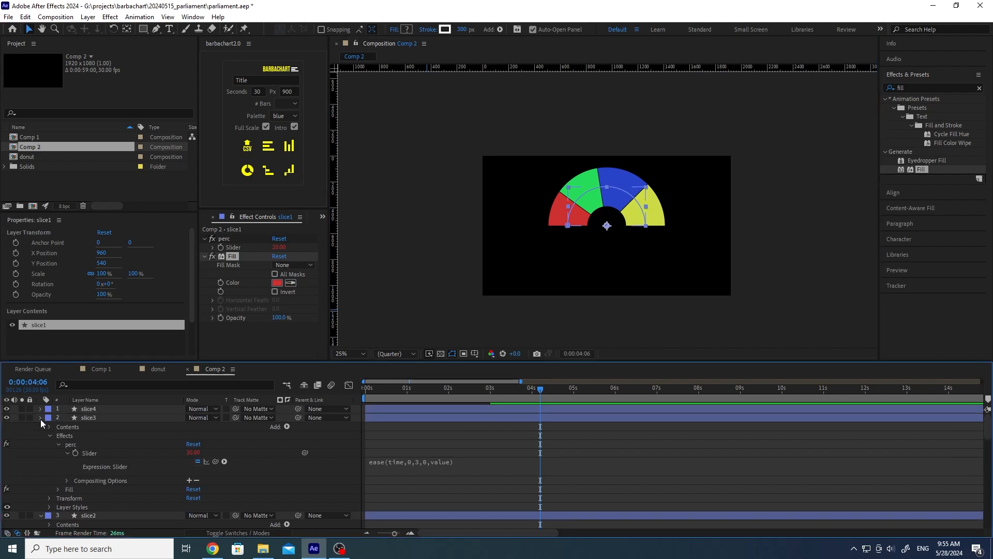
{"action": "left_click", "coordinate": [40, 418]}
{"action": "left_click", "coordinate": [40, 427]}
{"action": "left_click", "coordinate": [40, 435]}
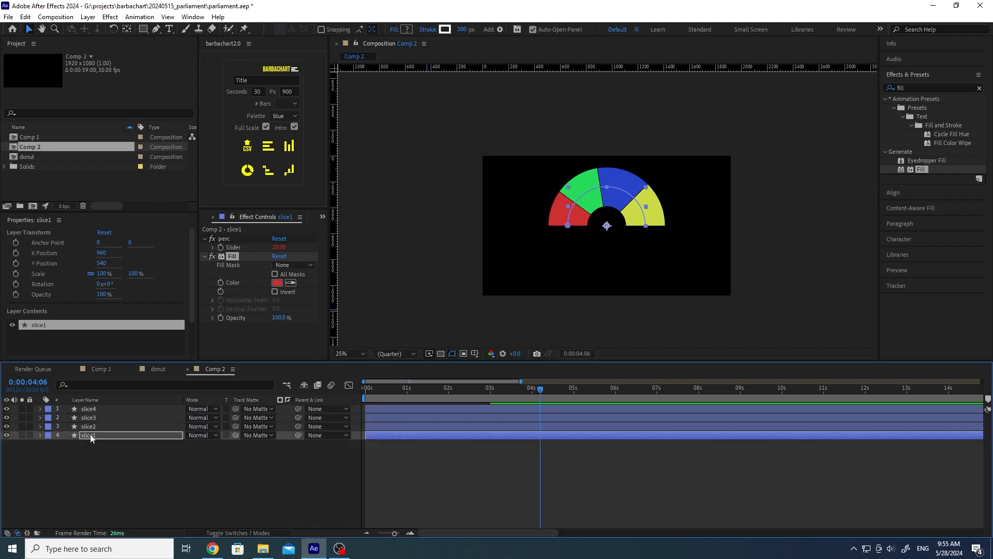
Step: Align all four slices to the composition's vertical centre, then zoom the viewer to 50%
{"action": "left_click", "coordinate": [99, 410], "text": "shift"}
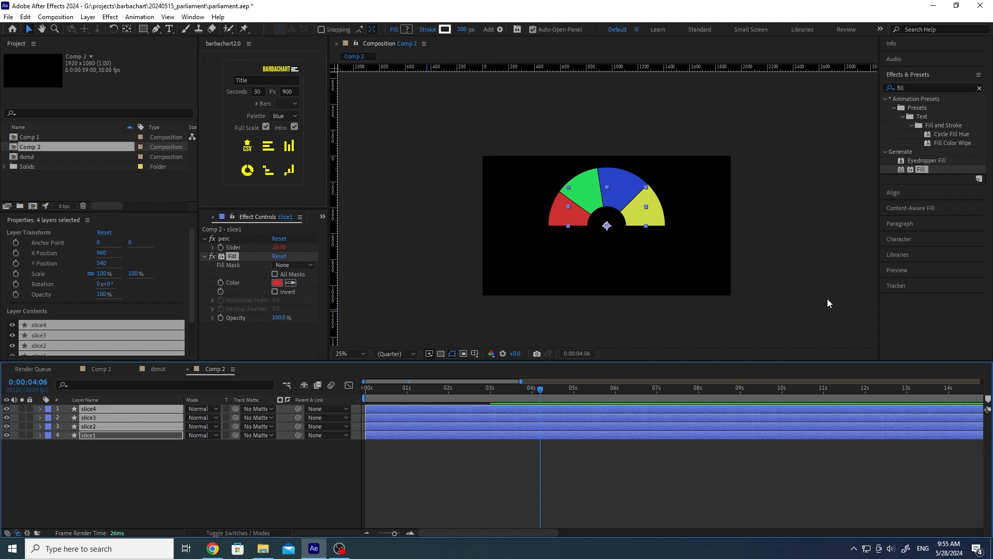
{"action": "left_click", "coordinate": [899, 193]}
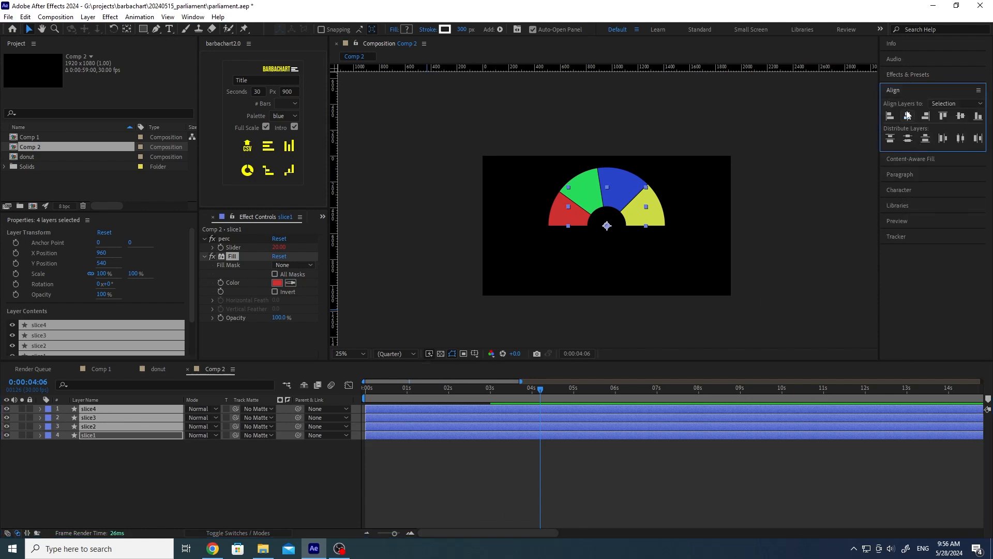
{"action": "left_click", "coordinate": [955, 104]}
{"action": "left_click", "coordinate": [956, 125]}
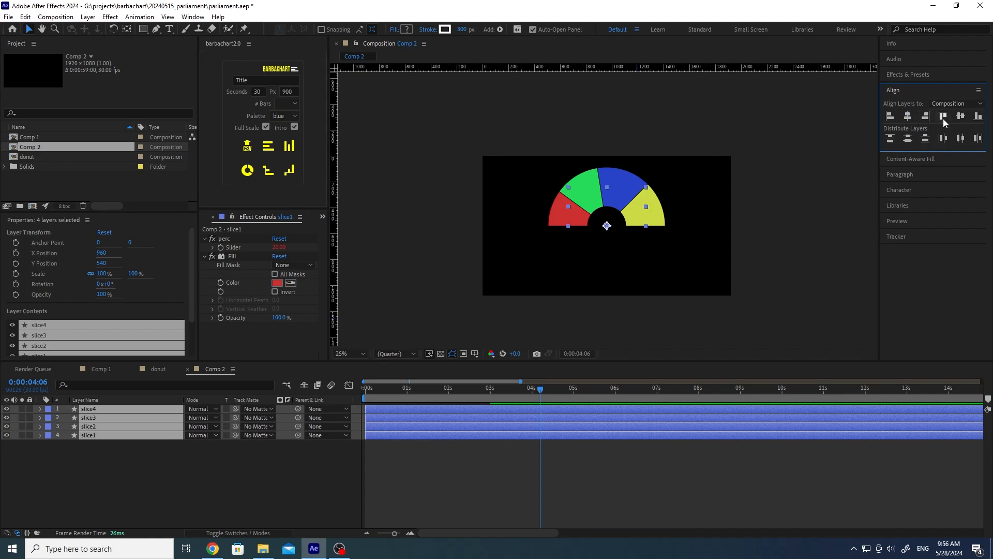
{"action": "left_click", "coordinate": [961, 117]}
{"action": "left_click", "coordinate": [796, 256]}
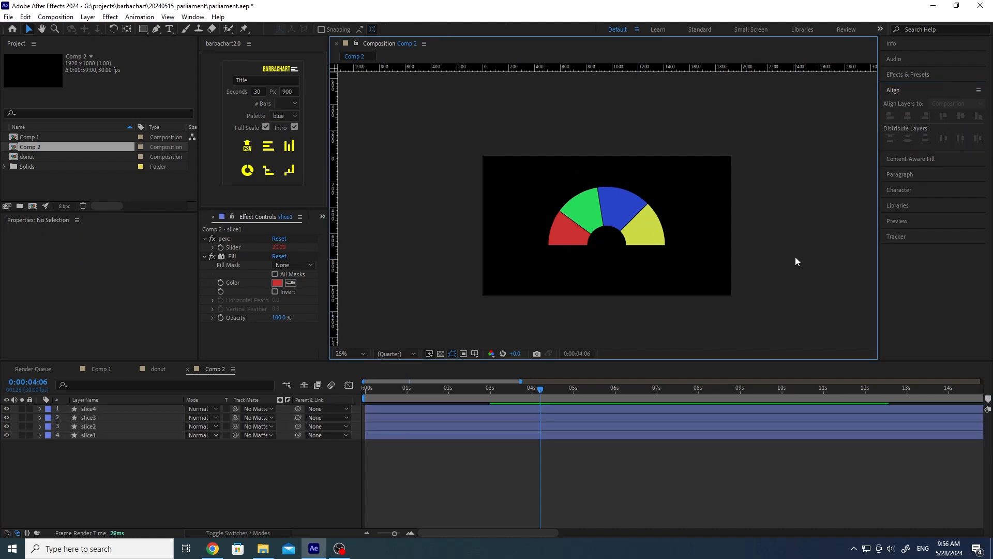
{"action": "key", "text": "period"}
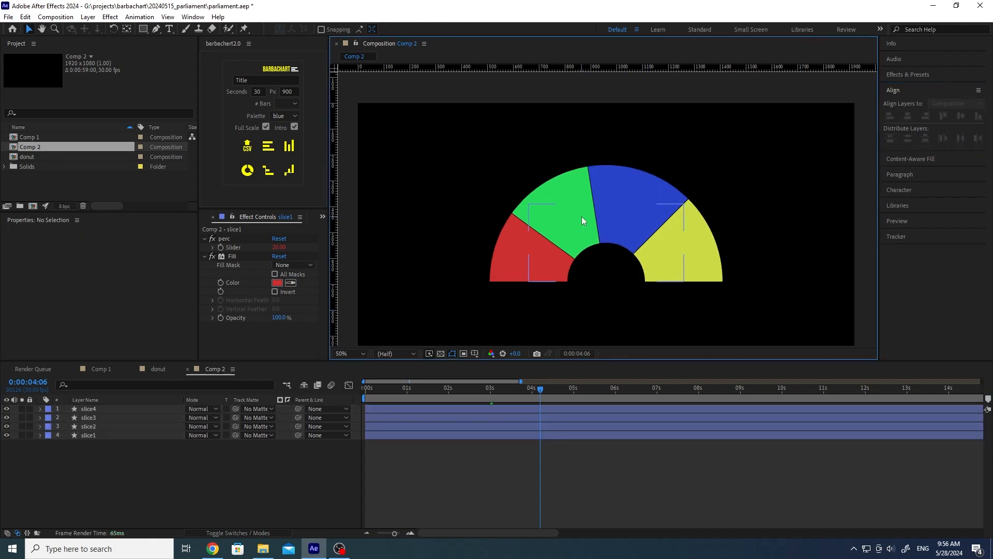
{"action": "left_click", "coordinate": [163, 466]}
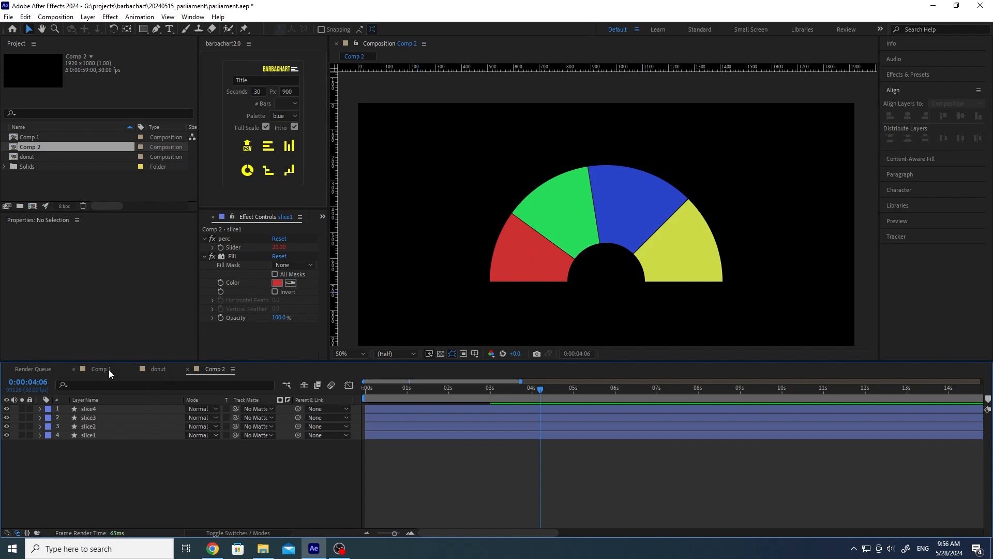
Step: In the donut comp, reveal text1's expression-driven properties and scrub back to preview the label animation
{"action": "left_click", "coordinate": [157, 369]}
{"action": "scroll", "coordinate": [149, 466], "scroll_direction": "up", "scroll_amount": 5}
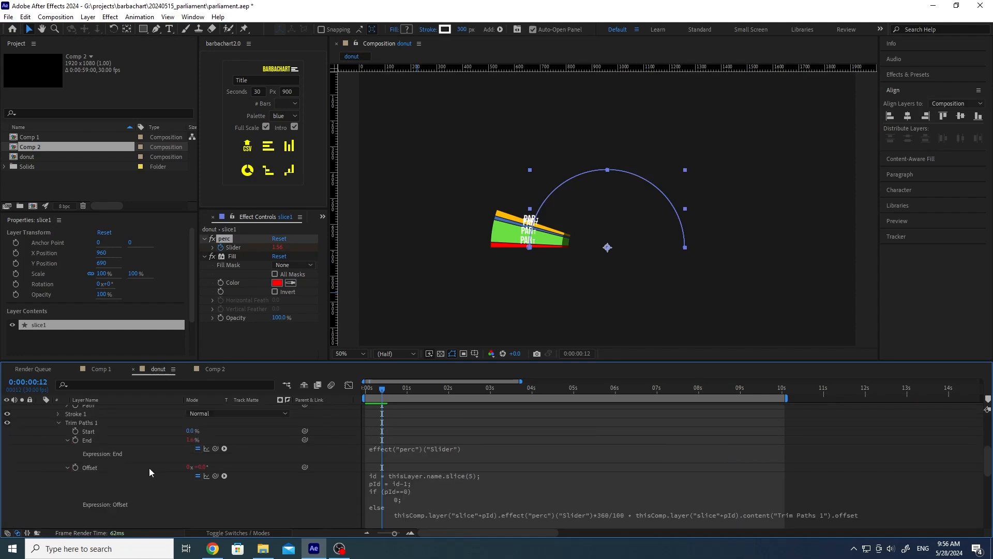
{"action": "left_click", "coordinate": [100, 440]}
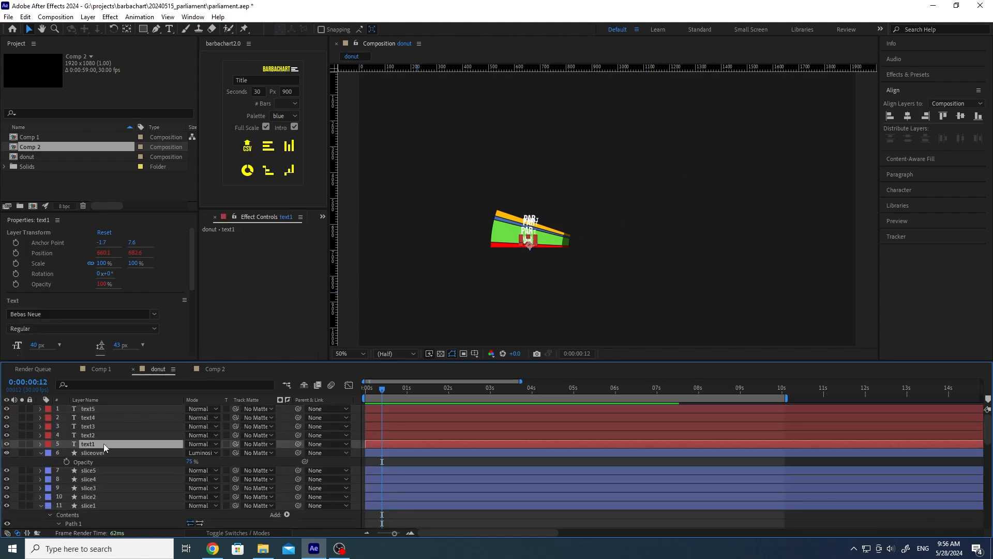
{"action": "key", "text": "e"}
{"action": "key", "text": "e"}
{"action": "scroll", "coordinate": [114, 445], "scroll_direction": "down", "scroll_amount": 1}
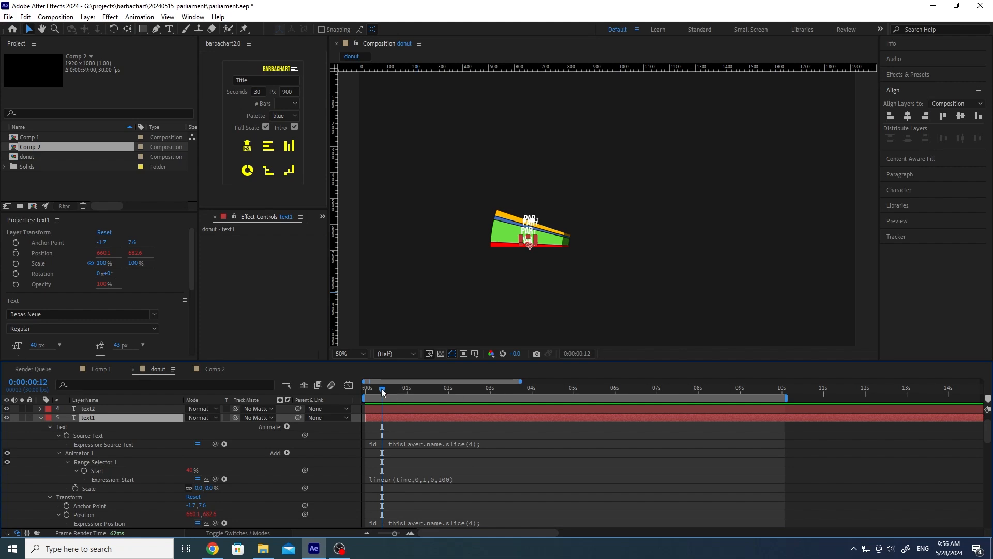
{"action": "left_click_drag", "start_coordinate": [380, 389], "coordinate": [380, 390]}
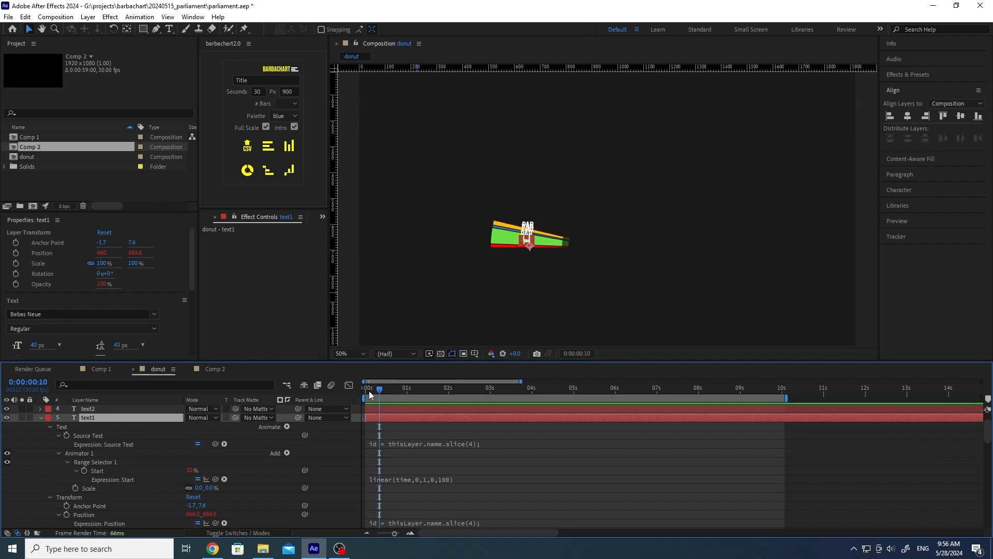
{"action": "left_click_drag", "start_coordinate": [377, 390], "coordinate": [76, 458]}
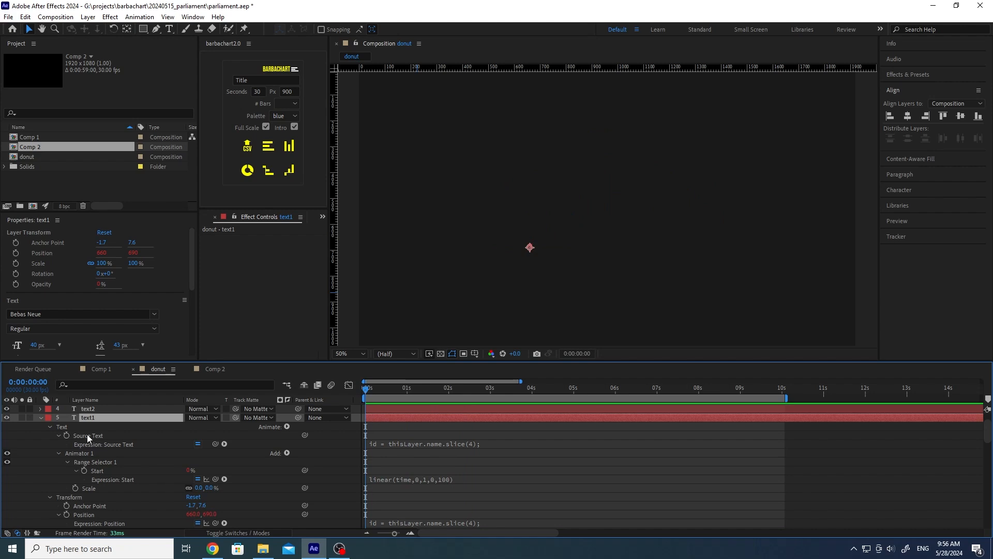
Step: Close the donut comp and add a new text layer named text1 to Comp 2
{"action": "key", "text": "ctrl+w"}
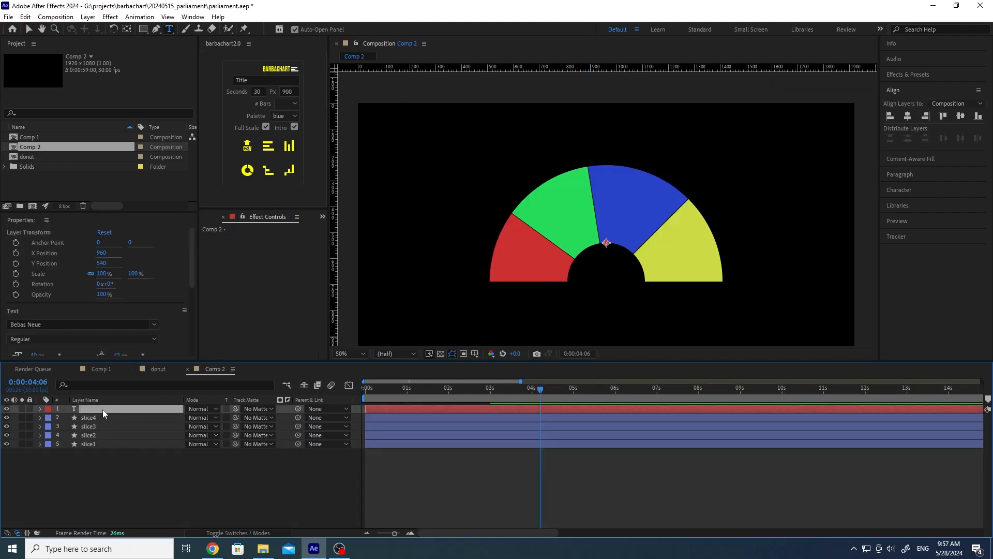
{"action": "right_click", "coordinate": [111, 461]}
{"action": "mouse_move", "coordinate": [155, 336]}
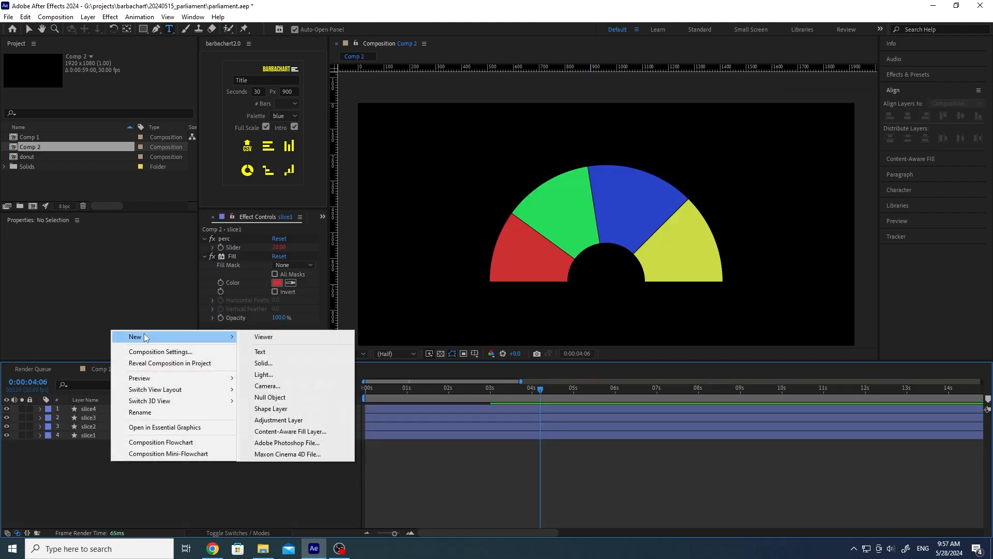
{"action": "left_click", "coordinate": [272, 352]}
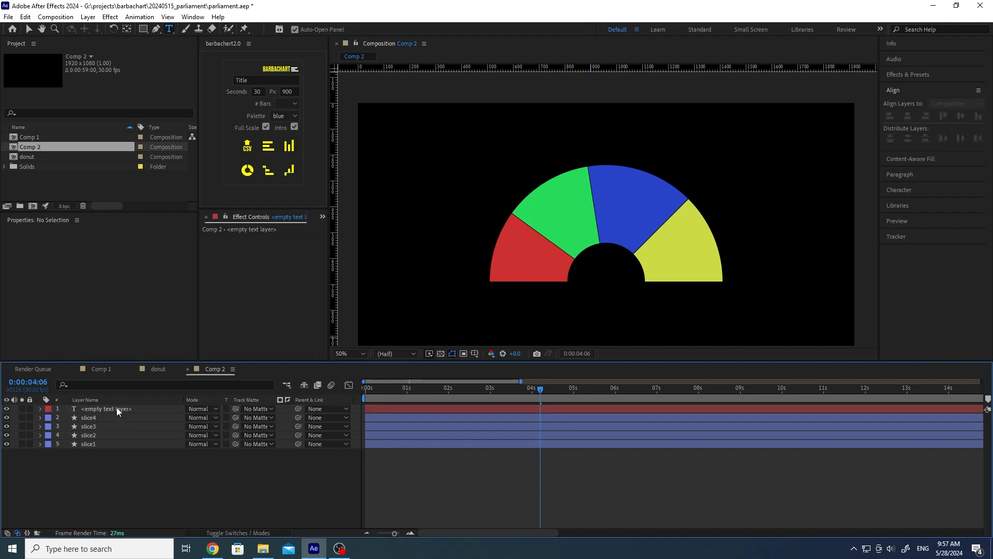
{"action": "key", "text": "Return"}
{"action": "type", "text": "text1"}
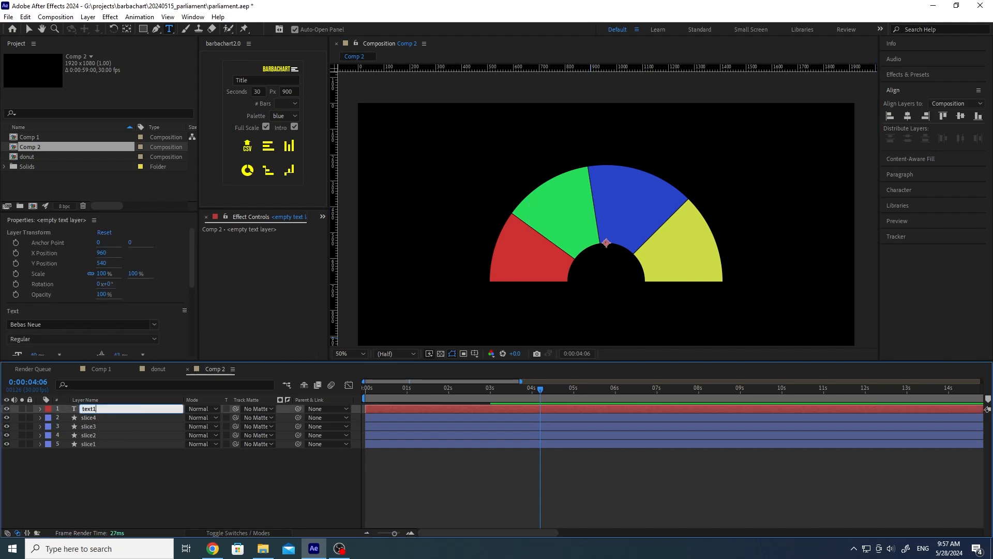
{"action": "key", "text": "Return"}
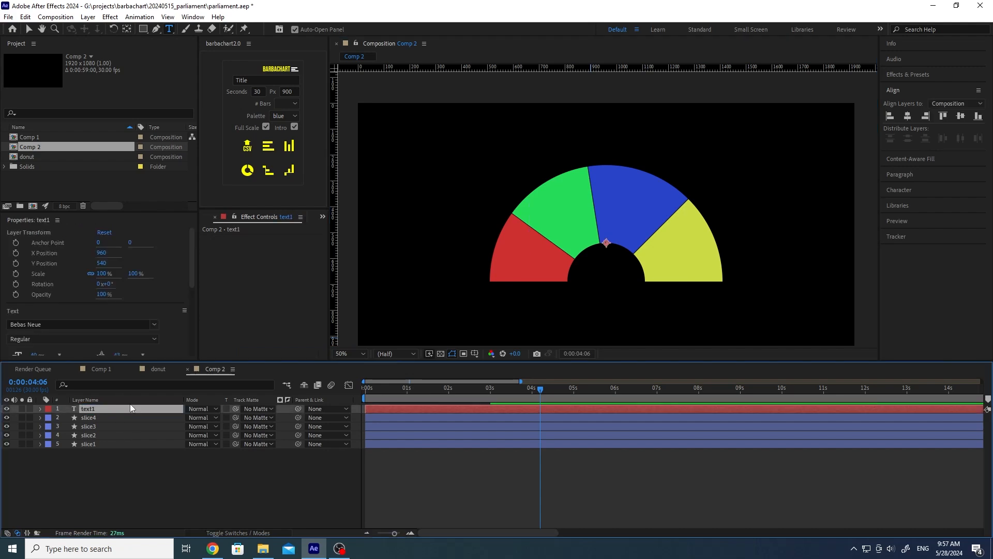
Step: Twirl open text1's Text > Source Text property in Comp 2
{"action": "left_click", "coordinate": [40, 409]}
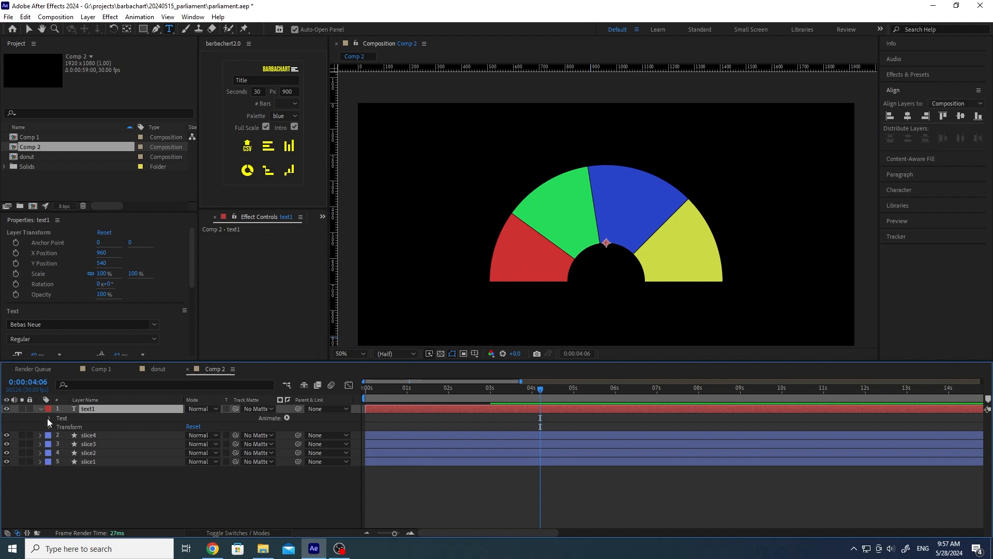
{"action": "left_click", "coordinate": [49, 418]}
{"action": "left_click", "coordinate": [96, 426]}
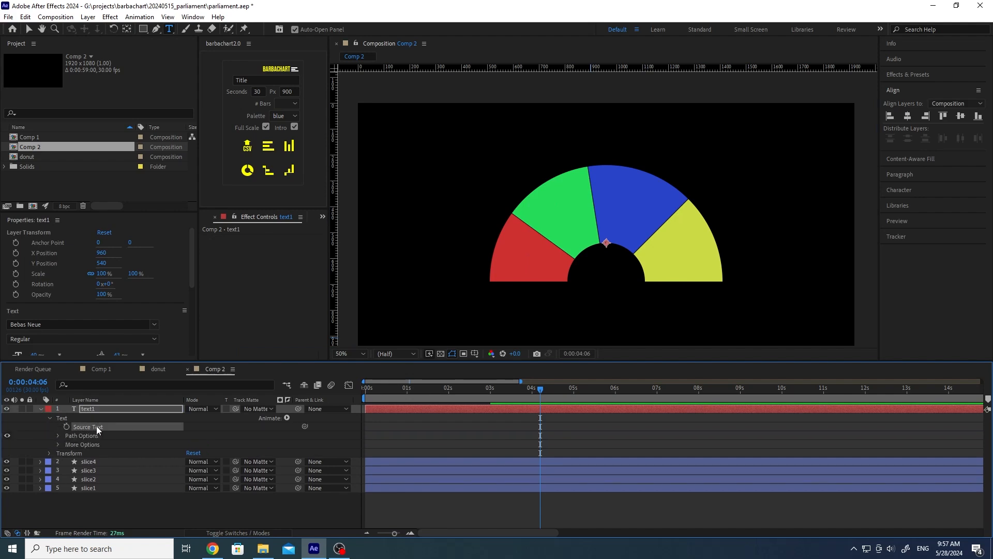
{"action": "left_click", "coordinate": [107, 410]}
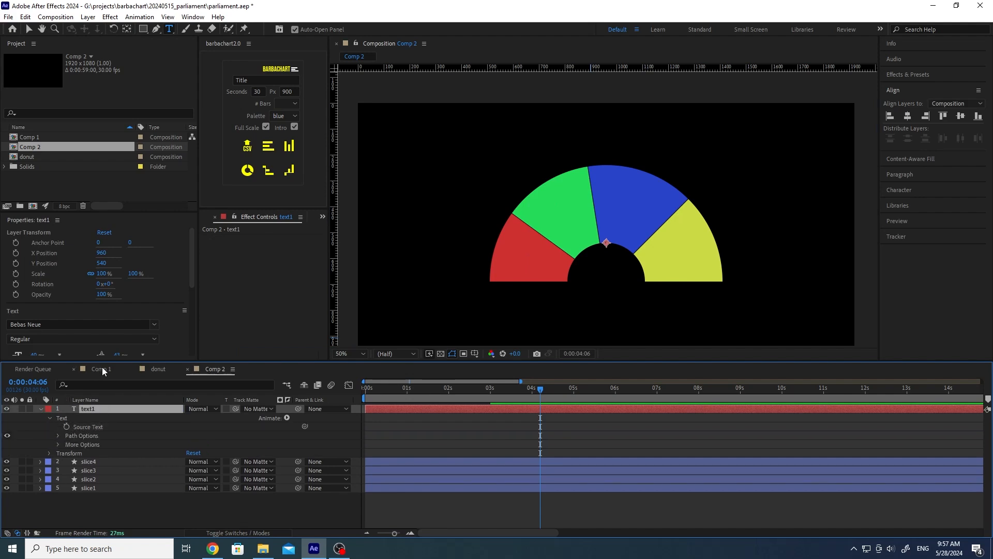
{"action": "left_click", "coordinate": [155, 368]}
Step: Open donut text1's Source Text expression and review its layer id and slice lookup lines
{"action": "scroll", "coordinate": [102, 457], "scroll_direction": "up", "scroll_amount": 4}
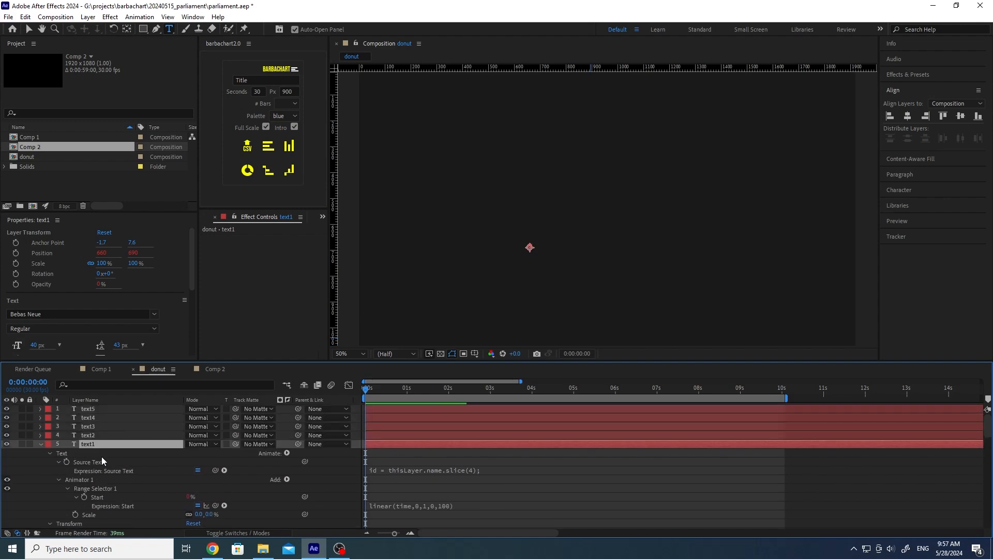
{"action": "scroll", "coordinate": [102, 456], "scroll_direction": "down", "scroll_amount": 1}
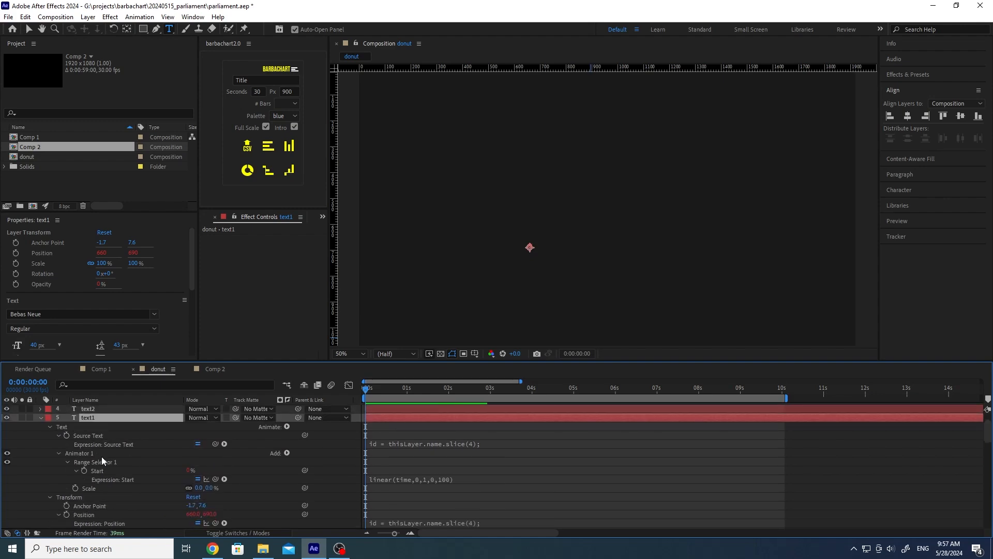
{"action": "left_click", "coordinate": [457, 445]}
{"action": "left_click", "coordinate": [487, 451]}
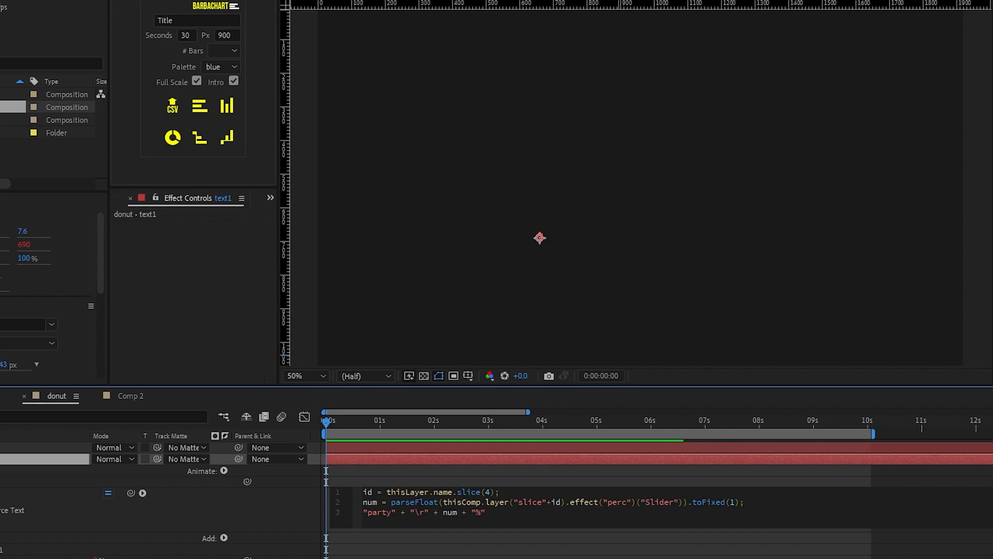
{"action": "left_click", "coordinate": [532, 495]}
{"action": "left_click_drag", "start_coordinate": [365, 491], "coordinate": [537, 491]}
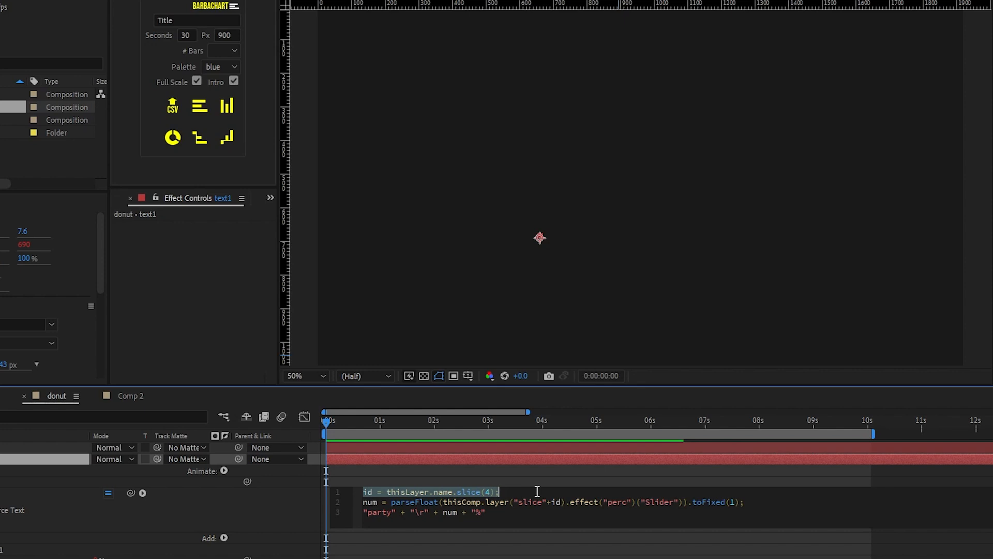
{"action": "left_click", "coordinate": [513, 512]}
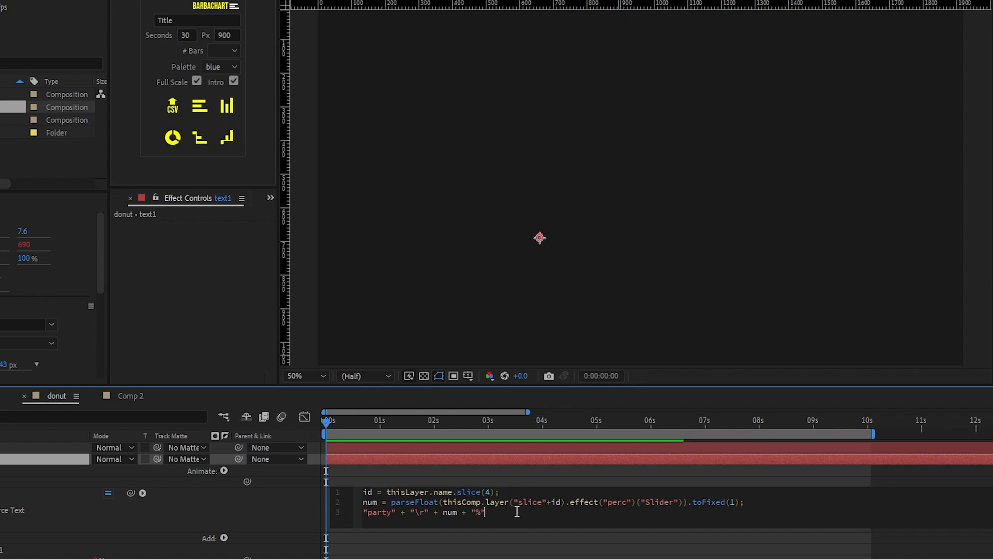
{"action": "left_click_drag", "start_coordinate": [443, 502], "coordinate": [750, 503]}
{"action": "left_click", "coordinate": [753, 503]}
Step: Review the label's 'party', line-break and percent strings, then select the whole expression for copying
{"action": "double_click", "coordinate": [379, 513]}
{"action": "left_click_drag", "start_coordinate": [411, 512], "coordinate": [428, 512]}
{"action": "left_click", "coordinate": [439, 512]}
{"action": "left_click_drag", "start_coordinate": [471, 512], "coordinate": [352, 493]}
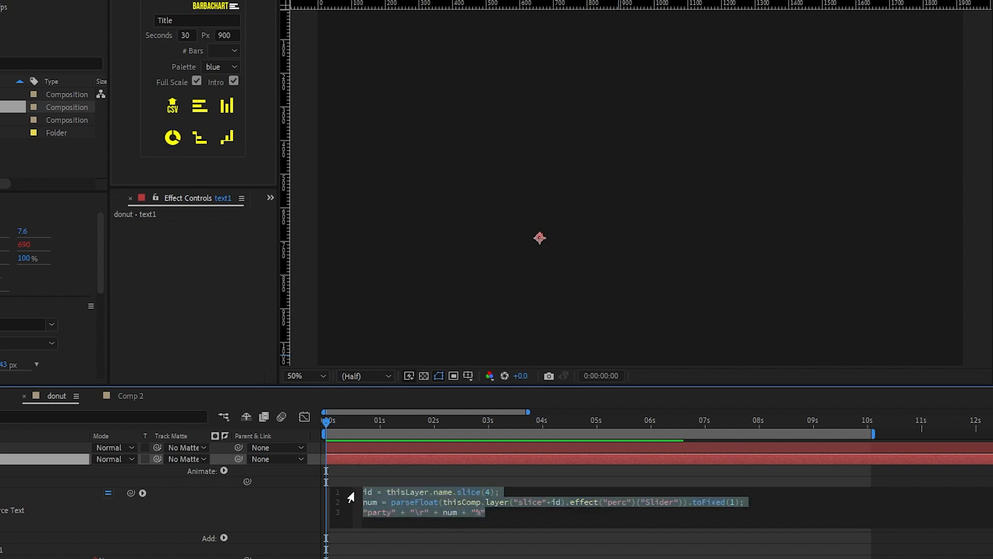
{"action": "left_click", "coordinate": [283, 506]}
Step: Paste the copied label expression into Comp 2 text1's Source Text so it reads PARTY 20.0%
{"action": "left_click", "coordinate": [133, 395]}
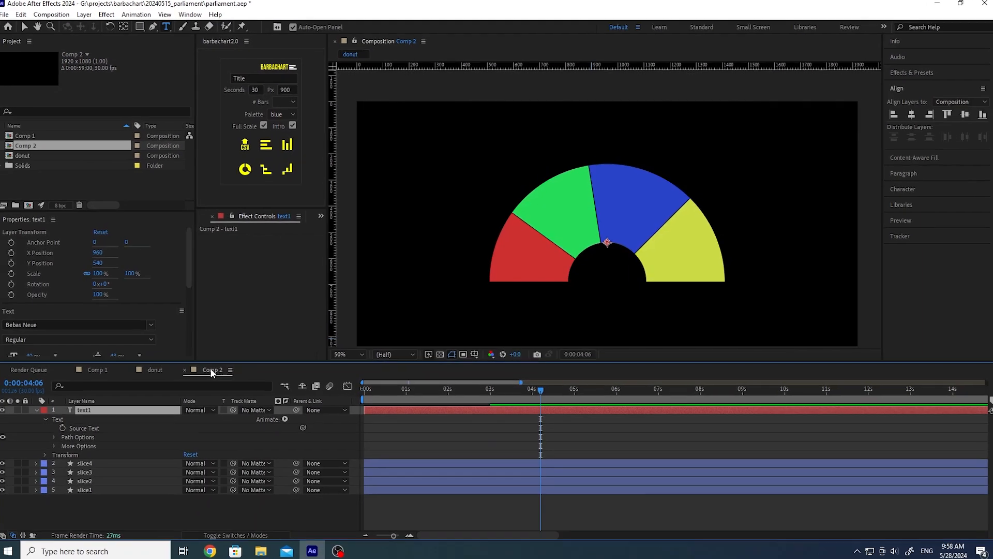
{"action": "left_click", "coordinate": [66, 427], "text": "alt"}
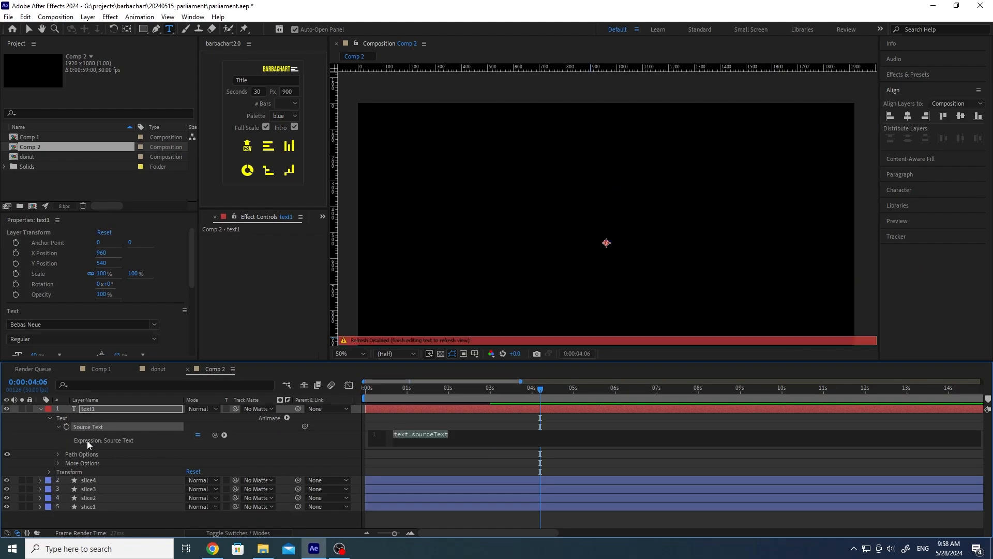
{"action": "key", "text": "ctrl+v"}
{"action": "left_click", "coordinate": [342, 438]}
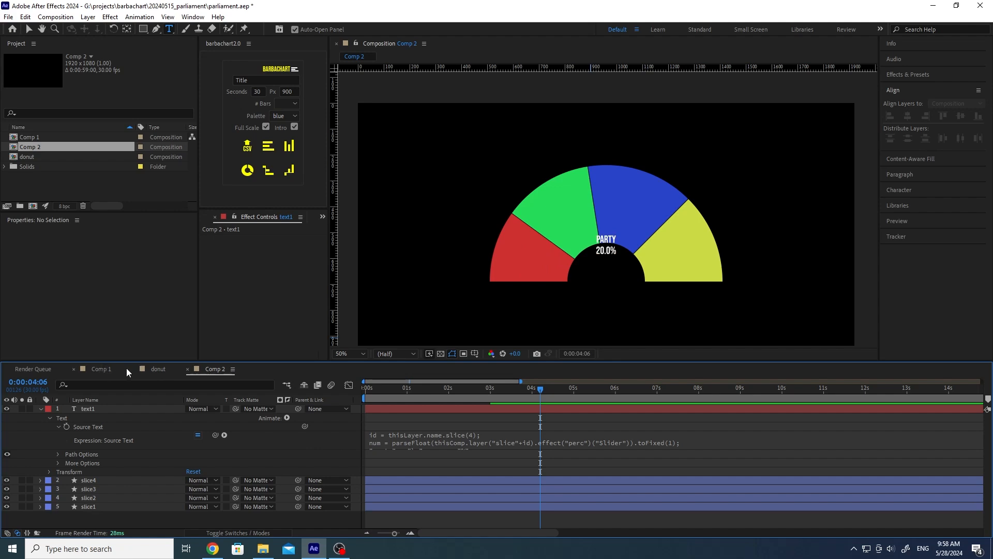
{"action": "left_click", "coordinate": [154, 368]}
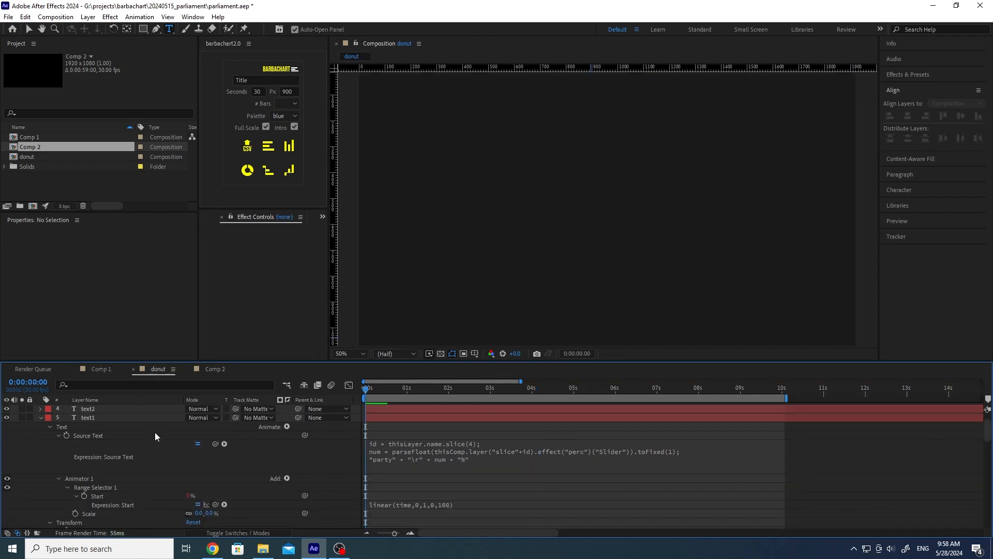
Step: Open donut text1's Position expression and delete the commented //[pct,offsetPct] line
{"action": "scroll", "coordinate": [157, 437], "scroll_direction": "down", "scroll_amount": 2}
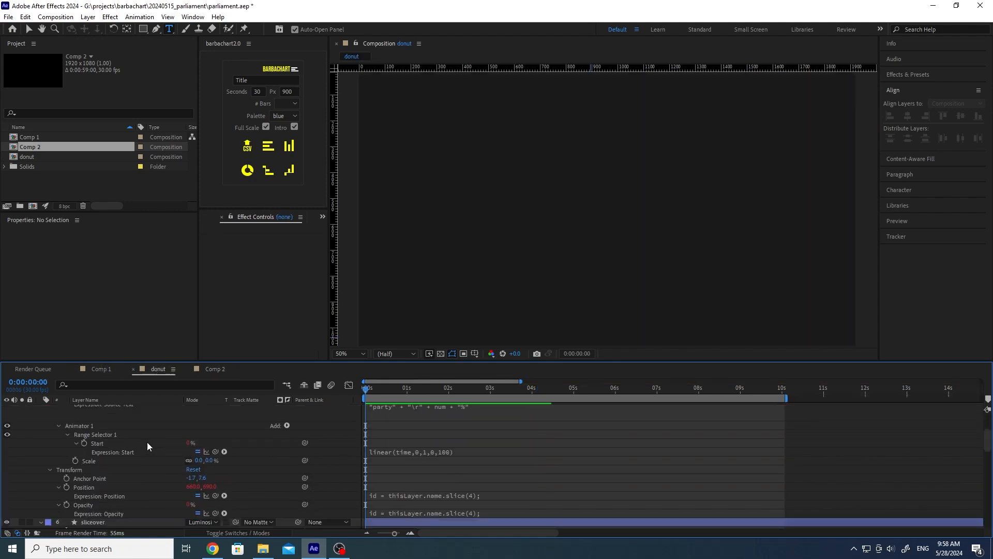
{"action": "scroll", "coordinate": [126, 449], "scroll_direction": "down", "scroll_amount": 3}
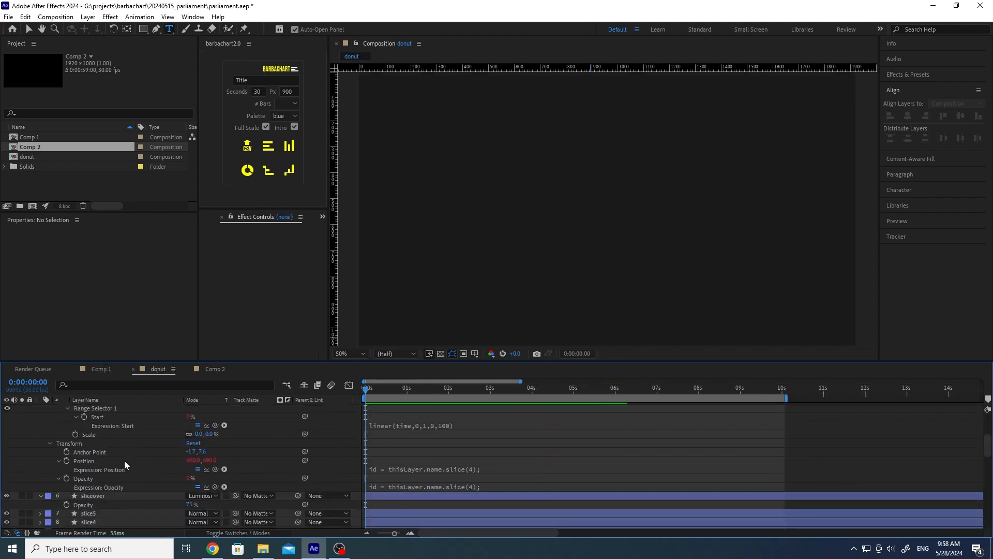
{"action": "left_click", "coordinate": [82, 461]}
{"action": "scroll", "coordinate": [86, 461], "scroll_direction": "down", "scroll_amount": 3}
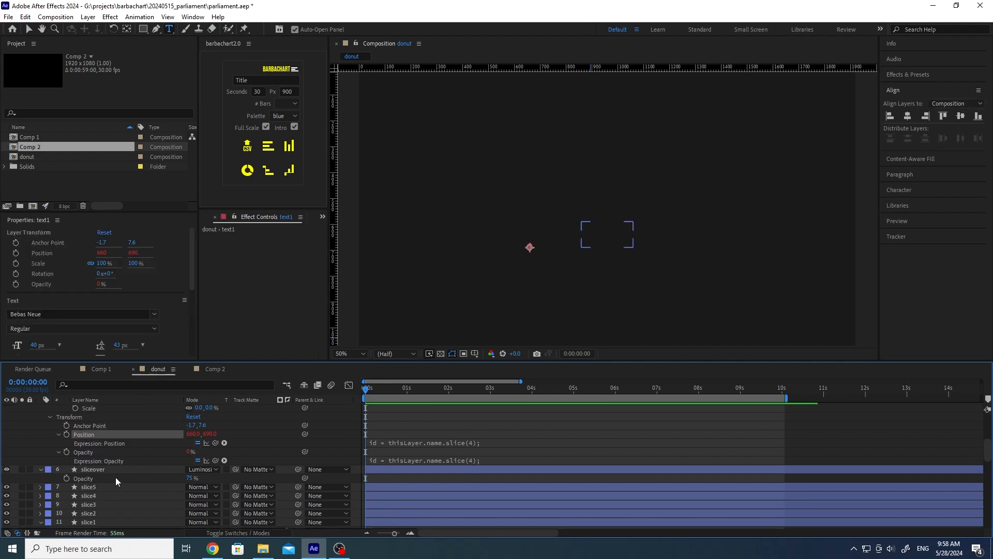
{"action": "left_click", "coordinate": [452, 442]}
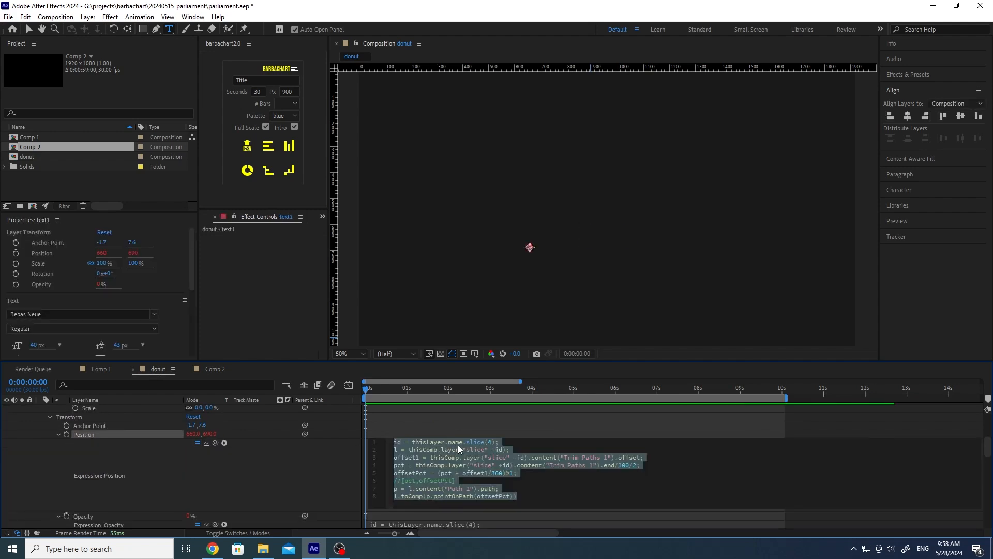
{"action": "left_click", "coordinate": [523, 452]}
{"action": "left_click_drag", "start_coordinate": [458, 481], "coordinate": [388, 482]}
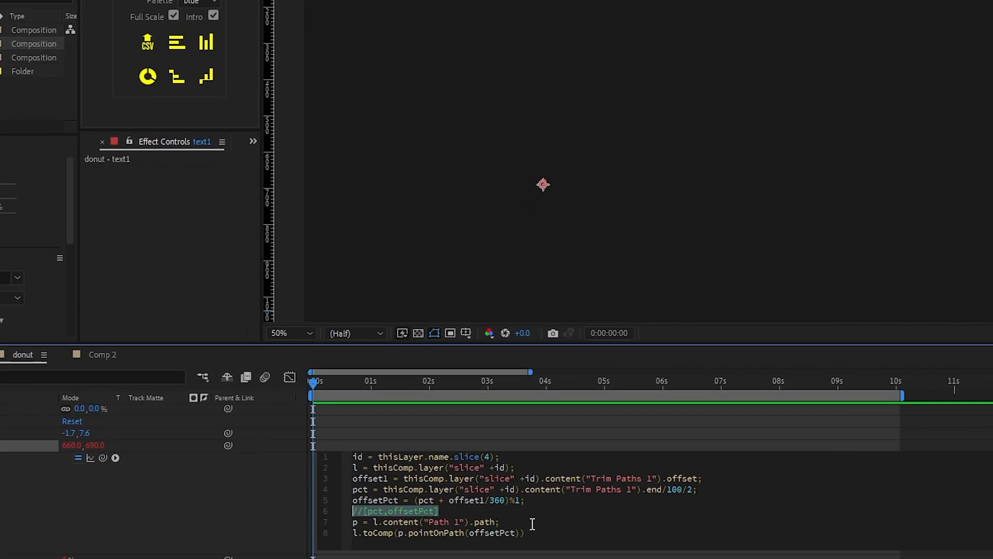
{"action": "key", "text": "BackSpace"}
{"action": "key", "text": "BackSpace"}
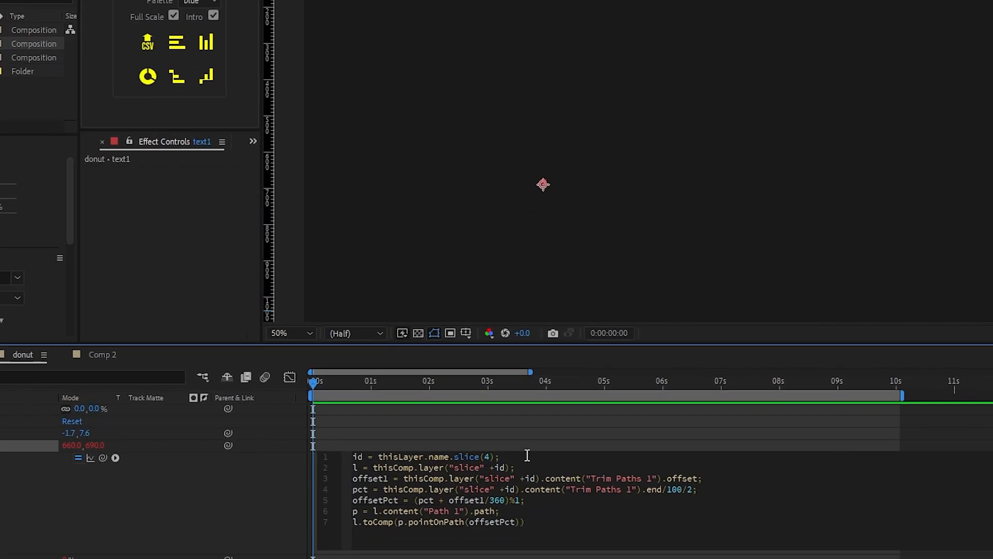
{"action": "left_click", "coordinate": [331, 456]}
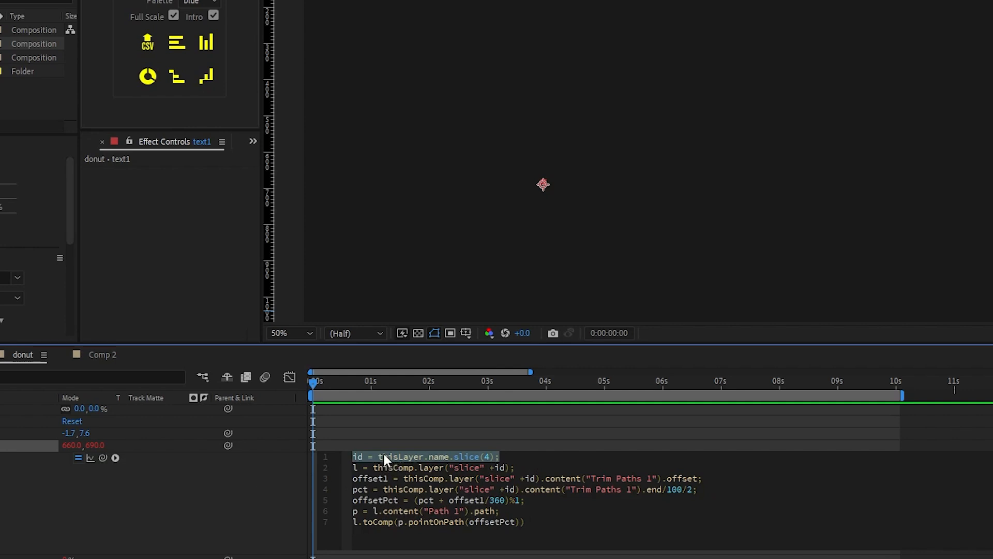
Step: Review the layer id, slice layer and trim offset lines, then preview the labels at 0:00:03:08
{"action": "left_click", "coordinate": [356, 456]}
{"action": "left_click_drag", "start_coordinate": [356, 456], "coordinate": [515, 457]}
{"action": "left_click", "coordinate": [549, 467]}
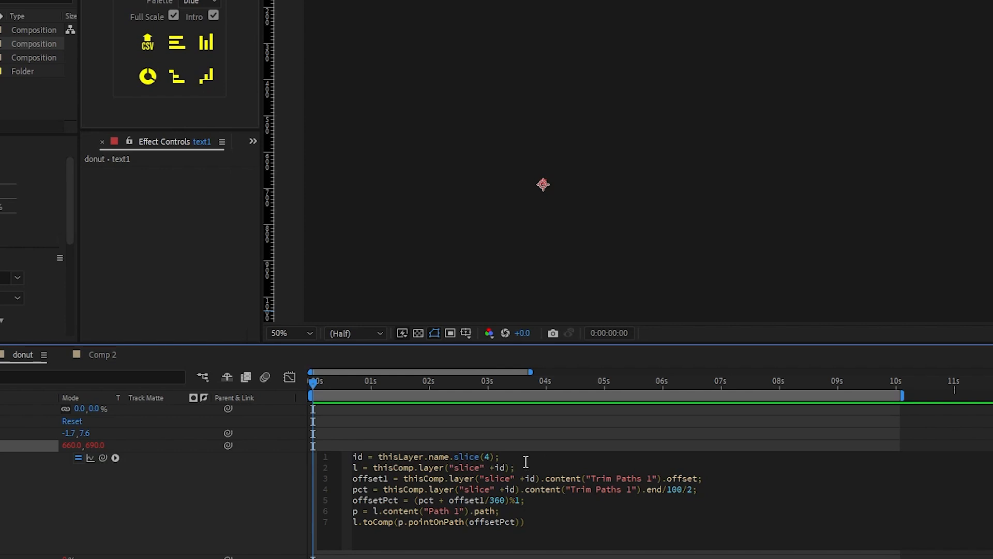
{"action": "mouse_move", "coordinate": [534, 468]}
{"action": "left_mouse_down"}
{"action": "mouse_move", "coordinate": [355, 467]}
{"action": "mouse_move", "coordinate": [543, 469]}
{"action": "left_mouse_up"}
{"action": "left_click", "coordinate": [373, 467]}
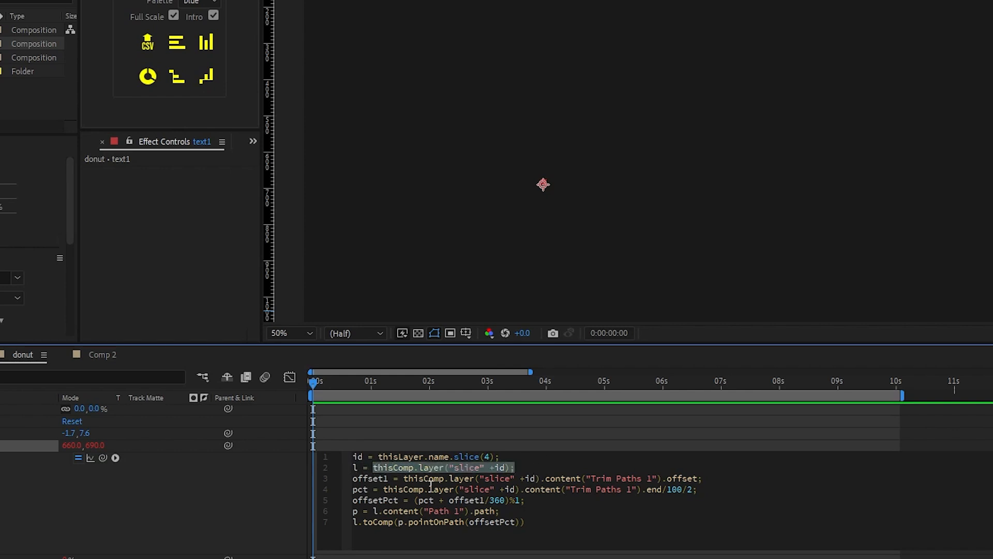
{"action": "left_click_drag", "start_coordinate": [354, 478], "coordinate": [393, 478]}
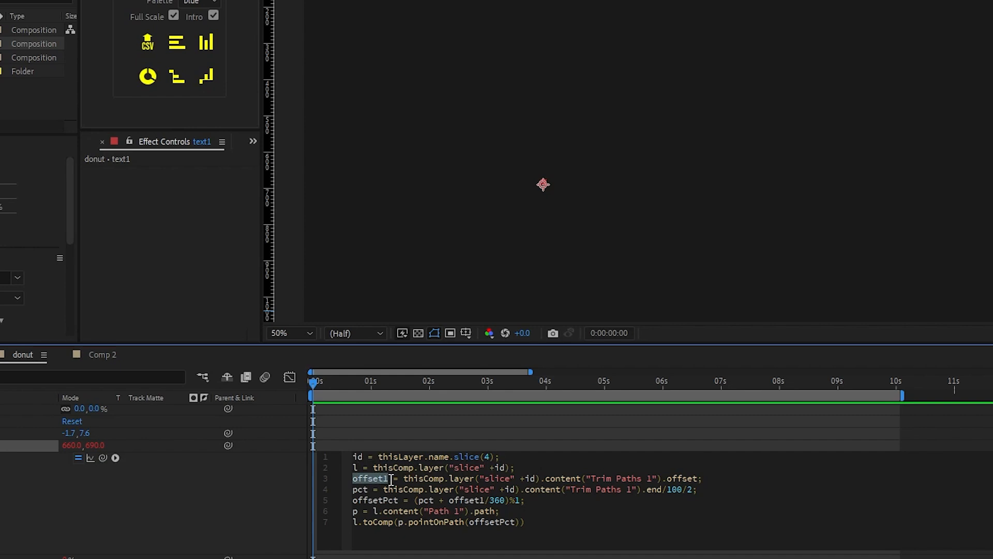
{"action": "left_click", "coordinate": [414, 478]}
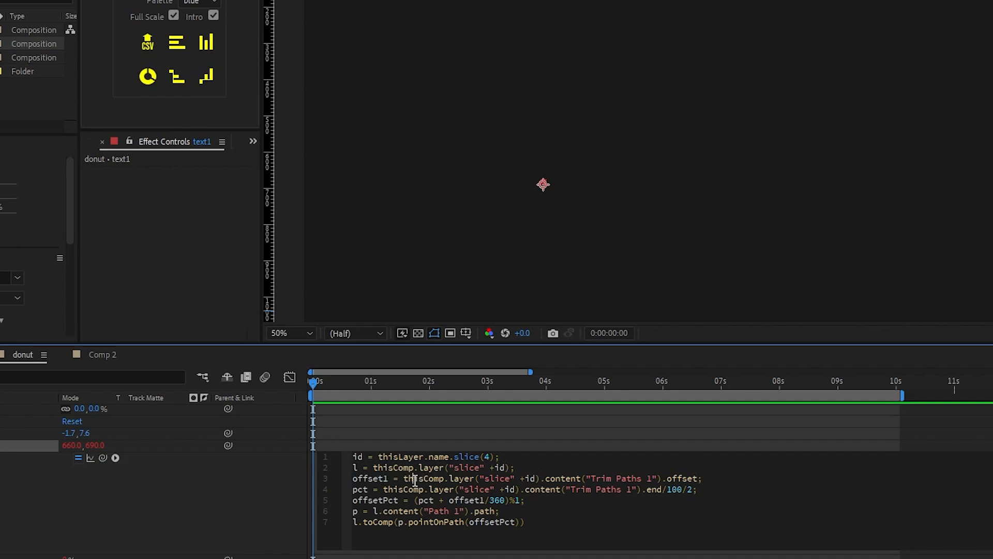
{"action": "left_click_drag", "start_coordinate": [398, 479], "coordinate": [716, 479]}
{"action": "left_click", "coordinate": [504, 385]}
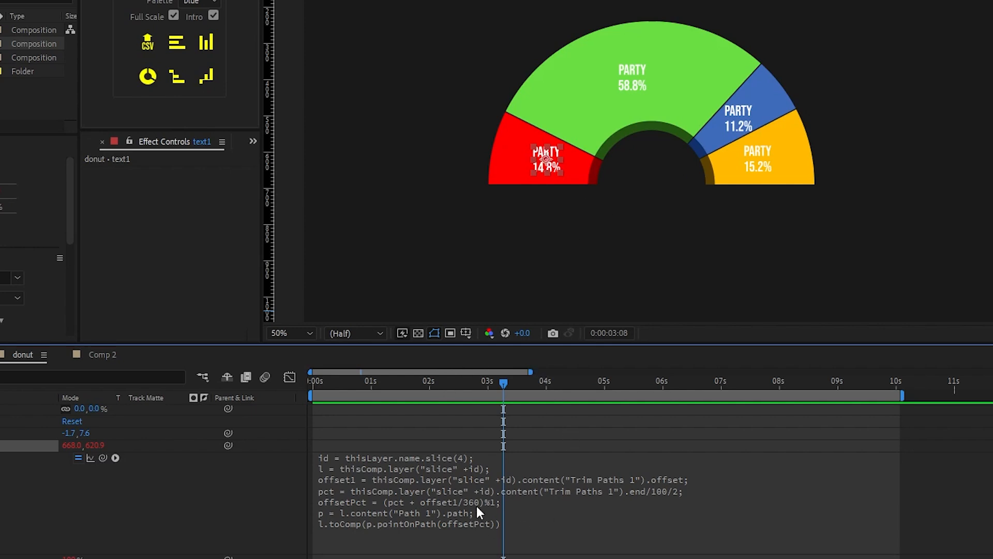
Step: Open donut text1's Position expression and review its slice and offset percentage lines
{"action": "left_click", "coordinate": [490, 512]}
{"action": "left_click", "coordinate": [697, 479]}
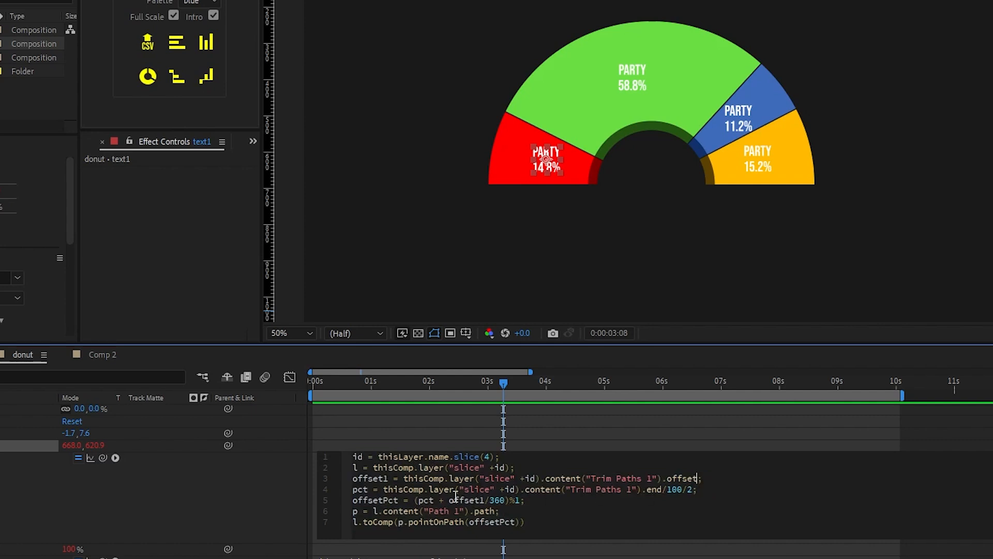
{"action": "left_click_drag", "start_coordinate": [381, 489], "coordinate": [693, 491]}
{"action": "left_click", "coordinate": [699, 492]}
{"action": "left_click_drag", "start_coordinate": [559, 499], "coordinate": [351, 500]}
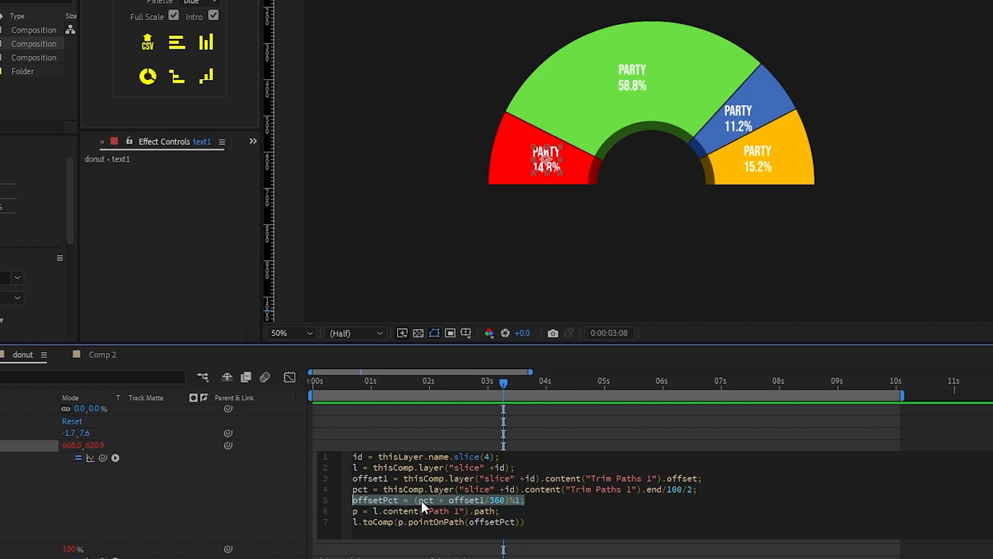
{"action": "left_click", "coordinate": [554, 501]}
Step: Review the toComp/pointOnPath line, then select the whole seven-line expression for copying
{"action": "left_click_drag", "start_coordinate": [535, 505], "coordinate": [512, 513]}
{"action": "left_click", "coordinate": [512, 514]}
{"action": "left_click", "coordinate": [528, 522]}
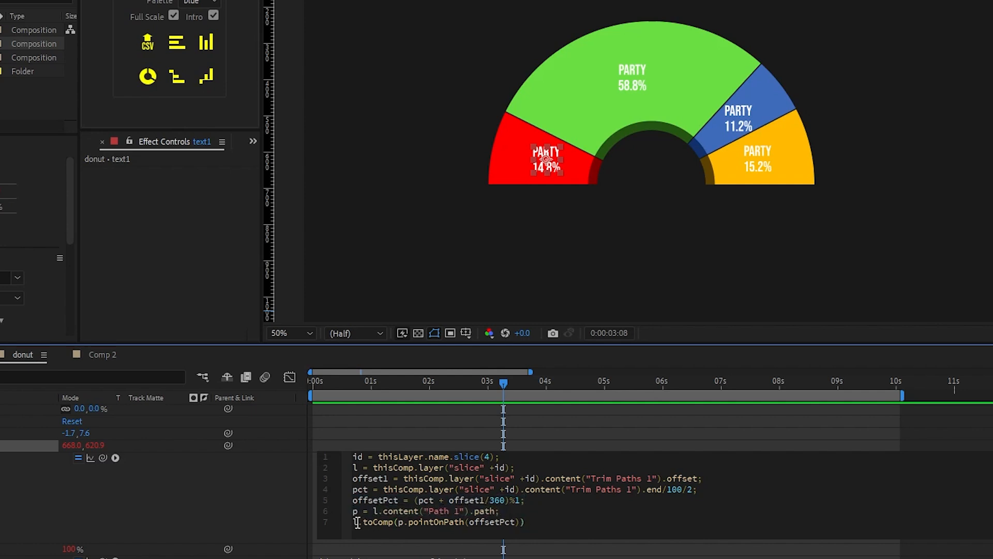
{"action": "left_click", "coordinate": [401, 523]}
{"action": "left_click_drag", "start_coordinate": [408, 524], "coordinate": [466, 522]}
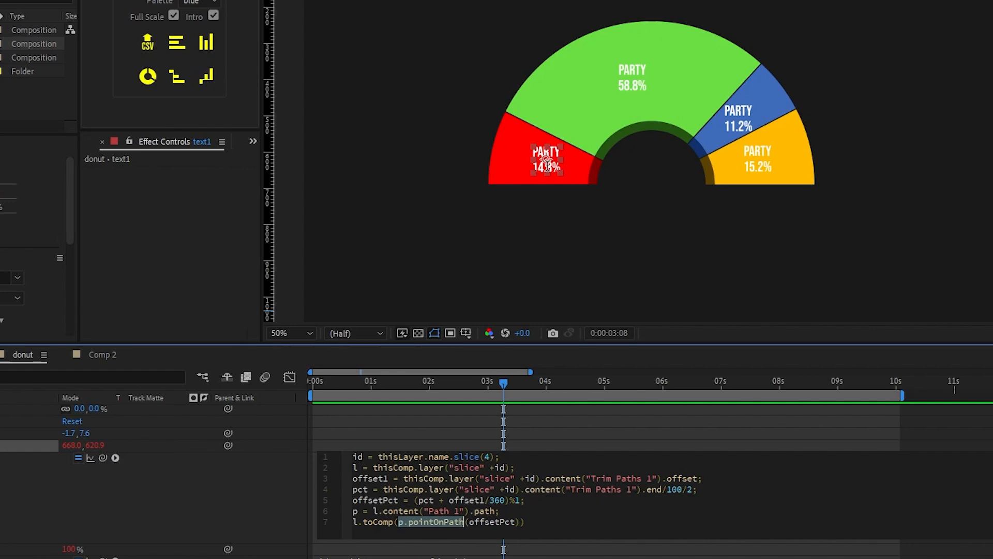
{"action": "left_click_drag", "start_coordinate": [525, 521], "coordinate": [310, 451]}
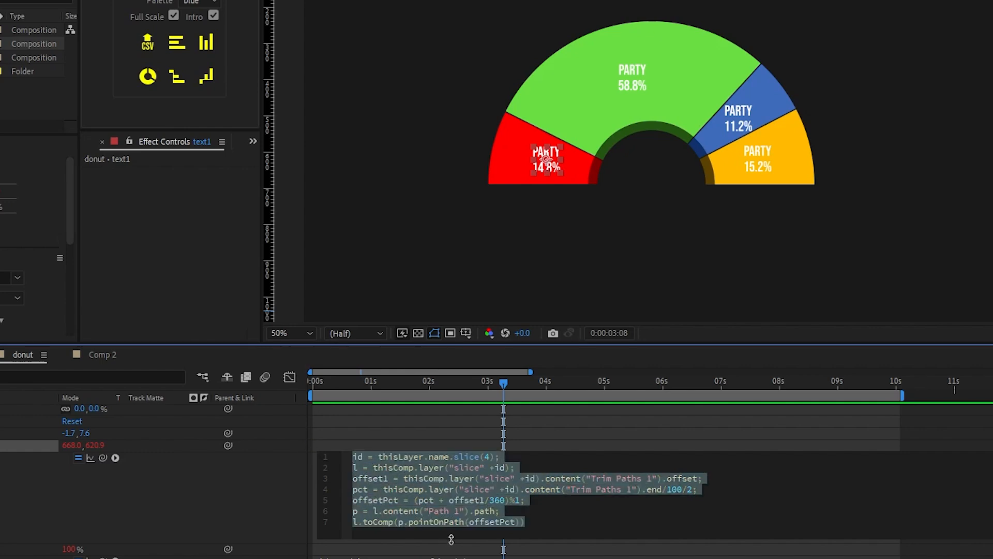
Step: In Comp 2, merge text1's X and Y Position by turning off Separate Dimensions
{"action": "left_click", "coordinate": [197, 491]}
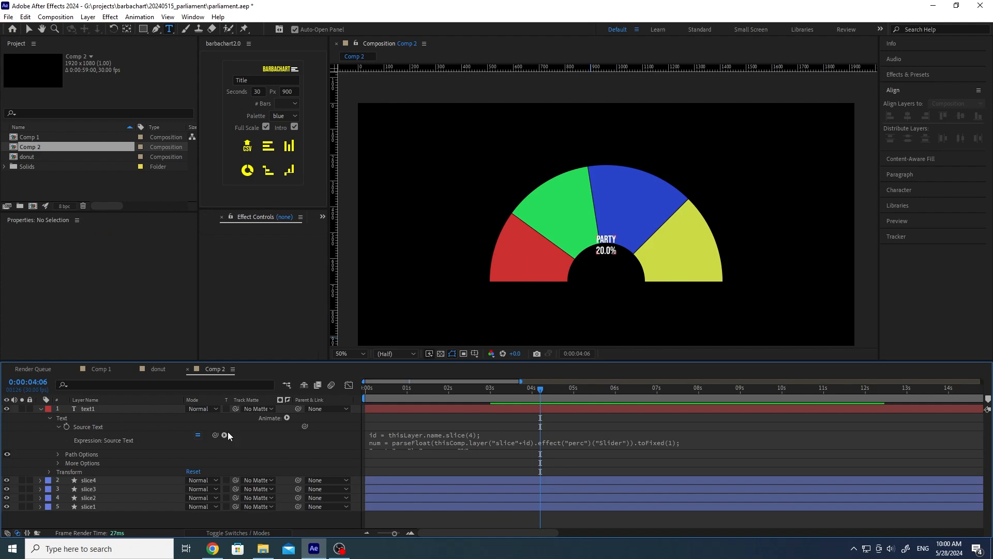
{"action": "left_click", "coordinate": [49, 471]}
{"action": "scroll", "coordinate": [51, 470], "scroll_direction": "down", "scroll_amount": 1}
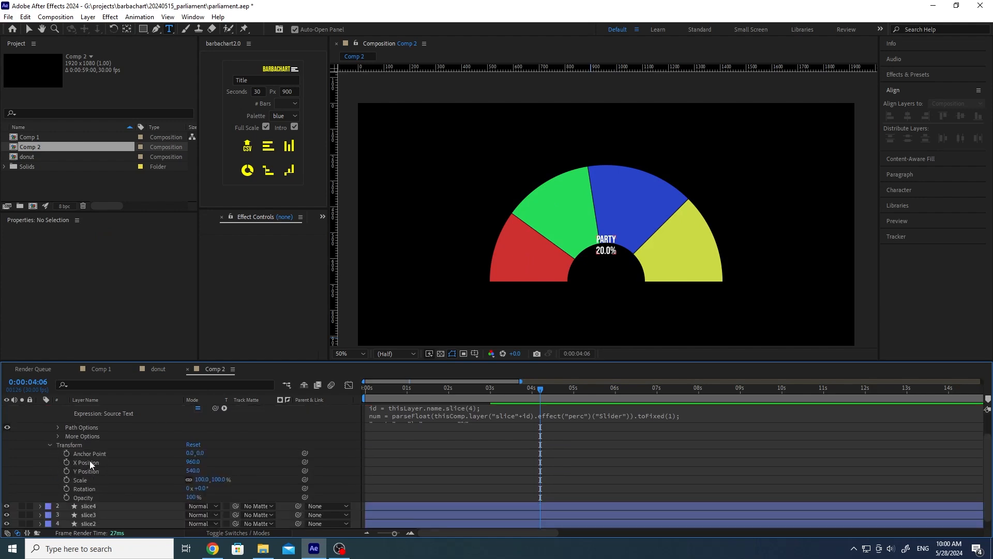
{"action": "right_click", "coordinate": [89, 461]}
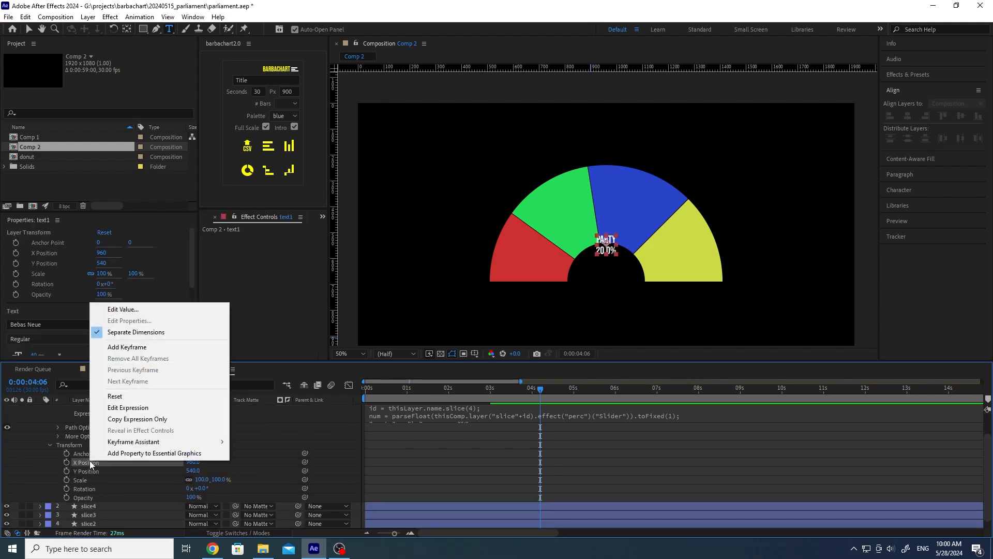
{"action": "left_click", "coordinate": [133, 333]}
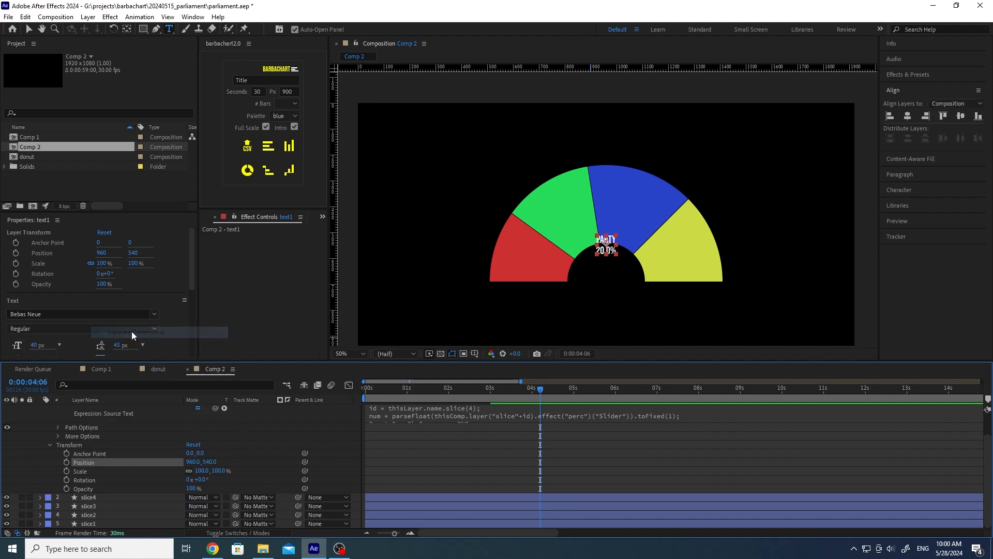
Step: Paste the donut's expression into text1's Position and replay from the first frame
{"action": "left_click", "coordinate": [66, 462], "text": "alt"}
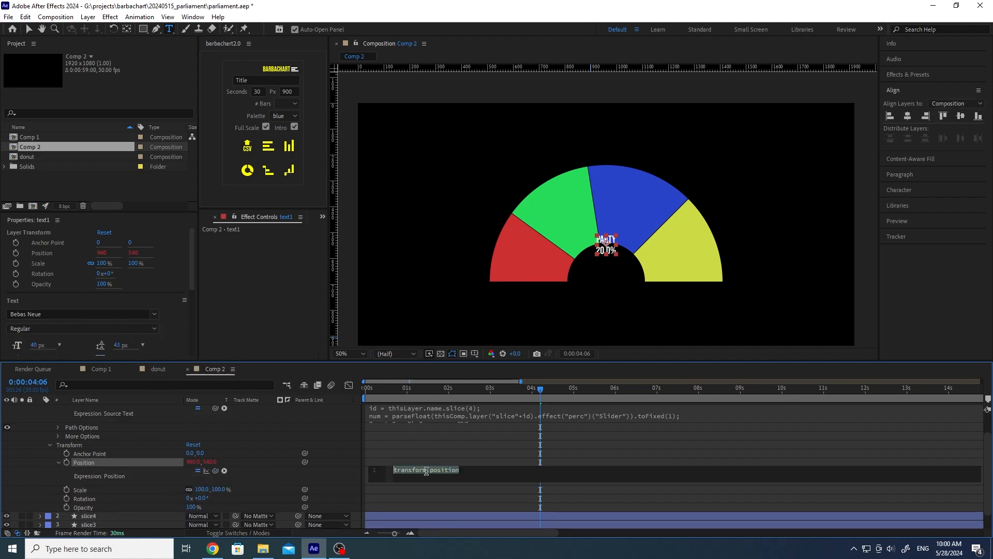
{"action": "key", "text": "ctrl+v"}
{"action": "left_click", "coordinate": [348, 473]}
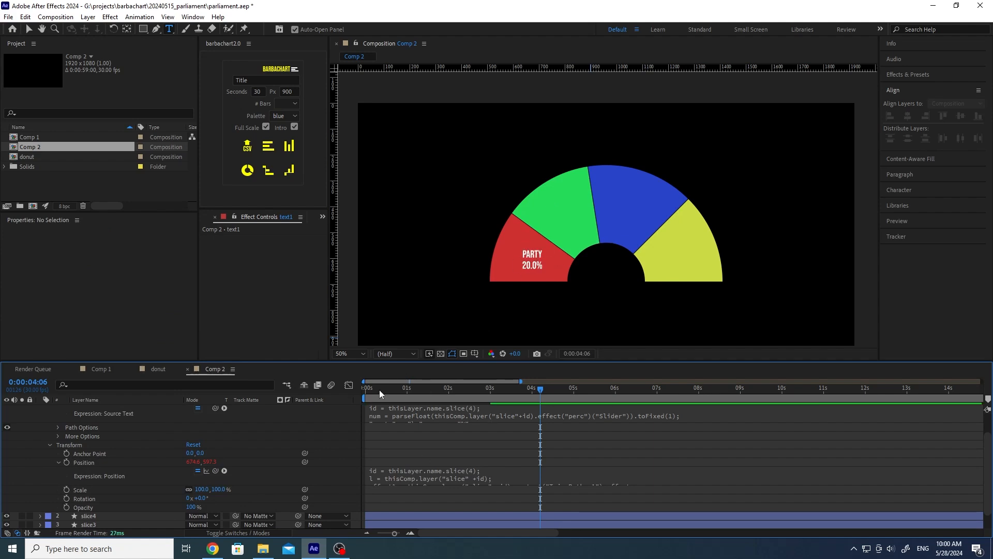
{"action": "left_click_drag", "start_coordinate": [383, 389], "coordinate": [358, 394]}
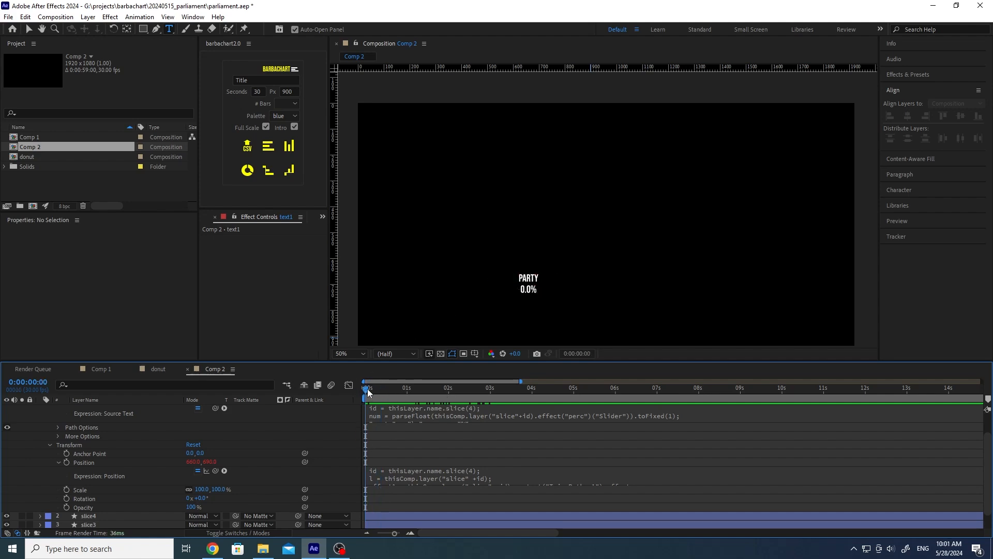
Step: Preview the chart, then add a Scale animator to text1's label text
{"action": "left_click_drag", "start_coordinate": [367, 393], "coordinate": [455, 392]}
{"action": "scroll", "coordinate": [103, 458], "scroll_direction": "up", "scroll_amount": 2}
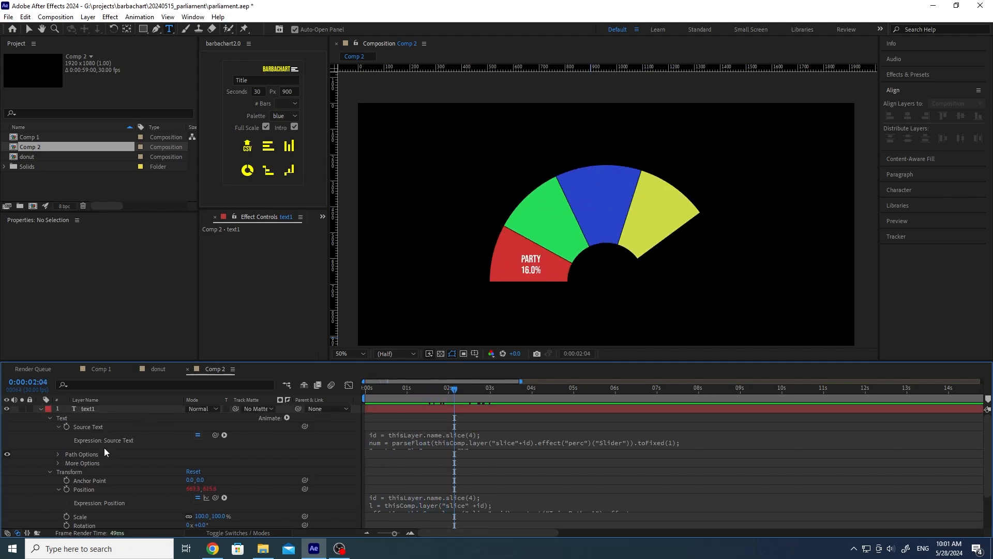
{"action": "left_click", "coordinate": [99, 408]}
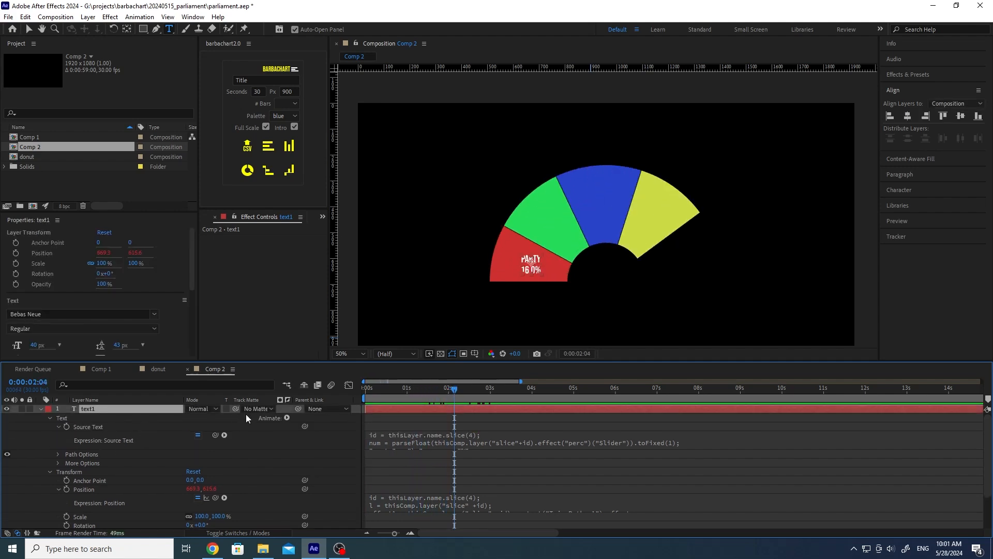
{"action": "left_click", "coordinate": [287, 417]}
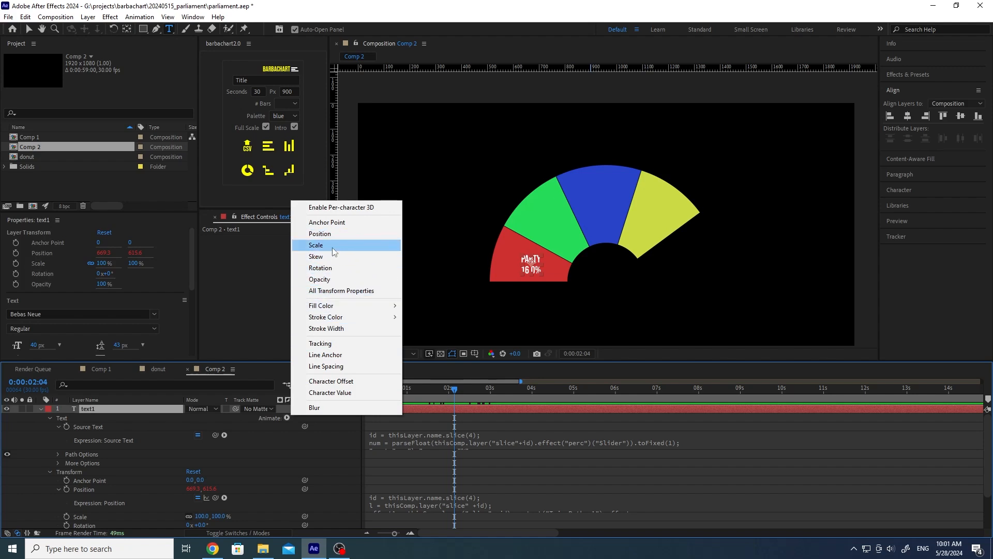
{"action": "left_click", "coordinate": [333, 247]}
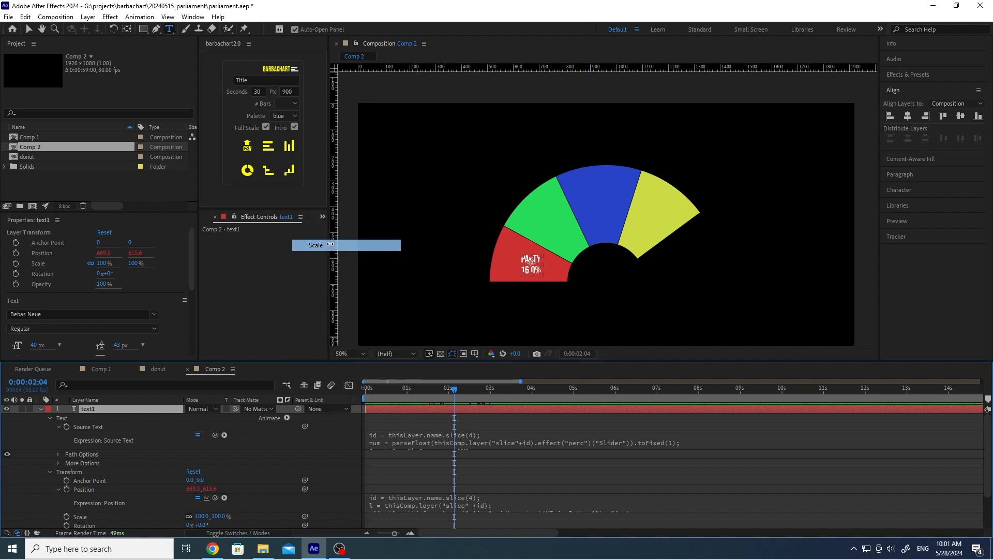
Step: Set Animator 1's Scale to 0% and test Range Selector 1 Start up to 100%
{"action": "scroll", "coordinate": [138, 484], "scroll_direction": "down", "scroll_amount": 1}
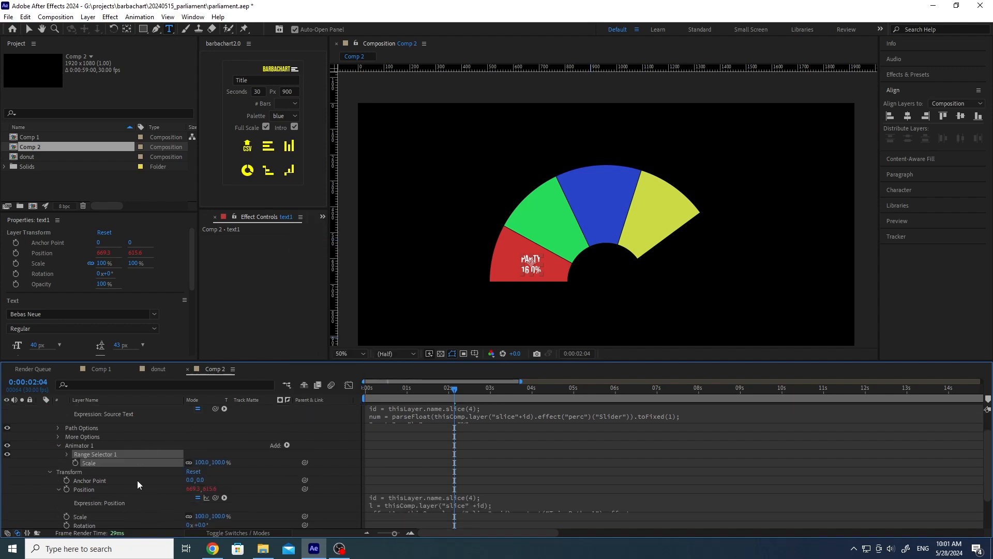
{"action": "left_click", "coordinate": [201, 462]}
{"action": "type", "text": "0"}
{"action": "key", "text": "Return"}
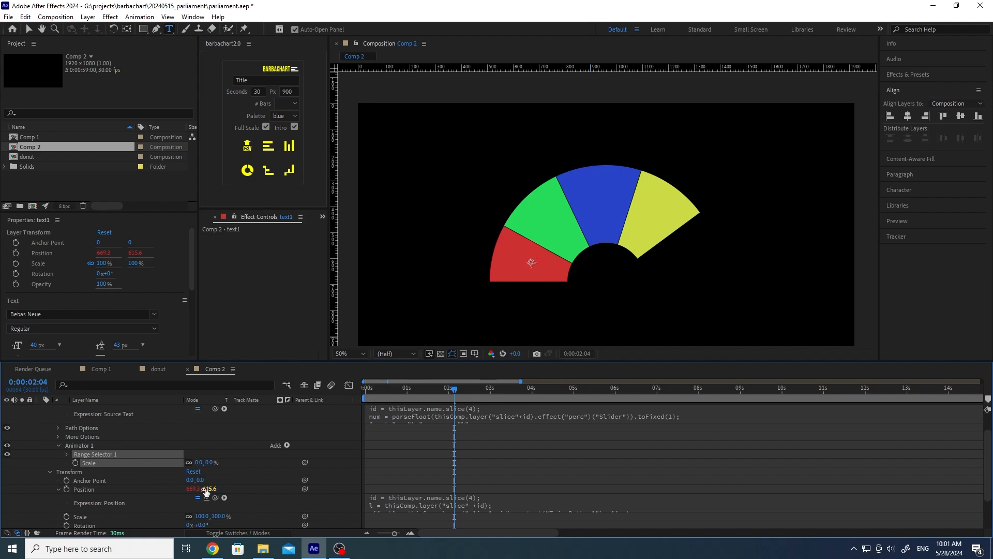
{"action": "scroll", "coordinate": [128, 490], "scroll_direction": "down", "scroll_amount": 1}
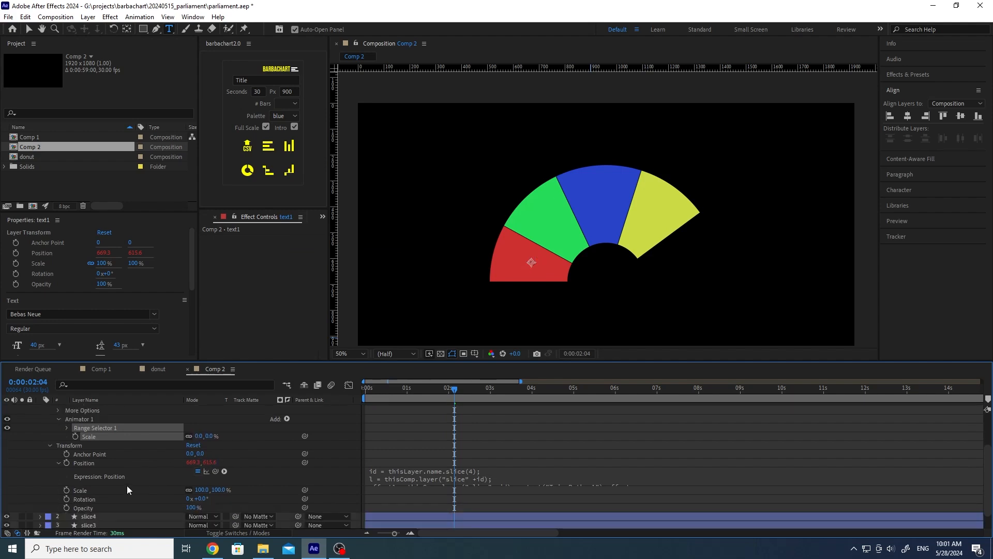
{"action": "left_click", "coordinate": [67, 427]}
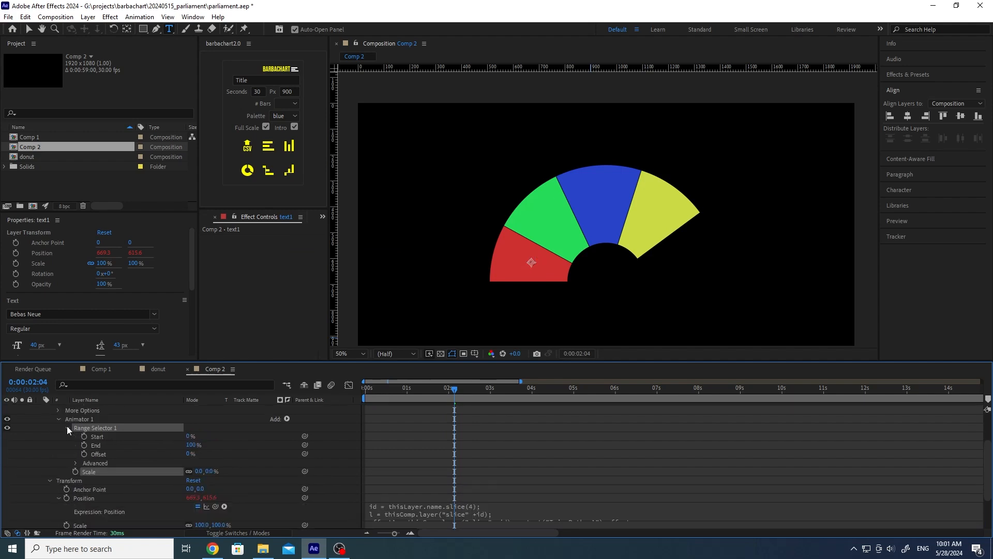
{"action": "left_click_drag", "start_coordinate": [190, 436], "coordinate": [216, 437]}
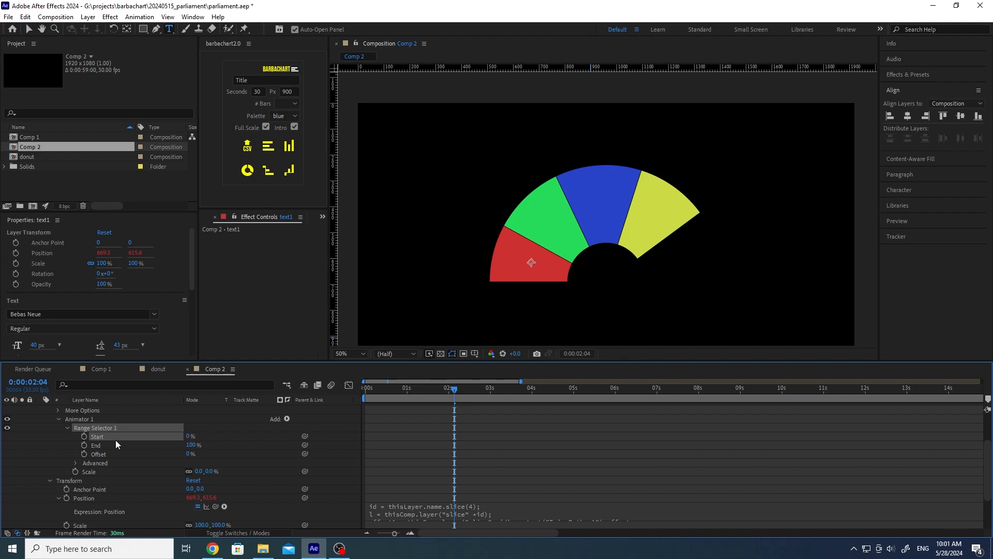
Step: Drive Range Selector Start with the expression linear(time,0,2,0,100)
{"action": "left_click", "coordinate": [85, 437], "text": "alt"}
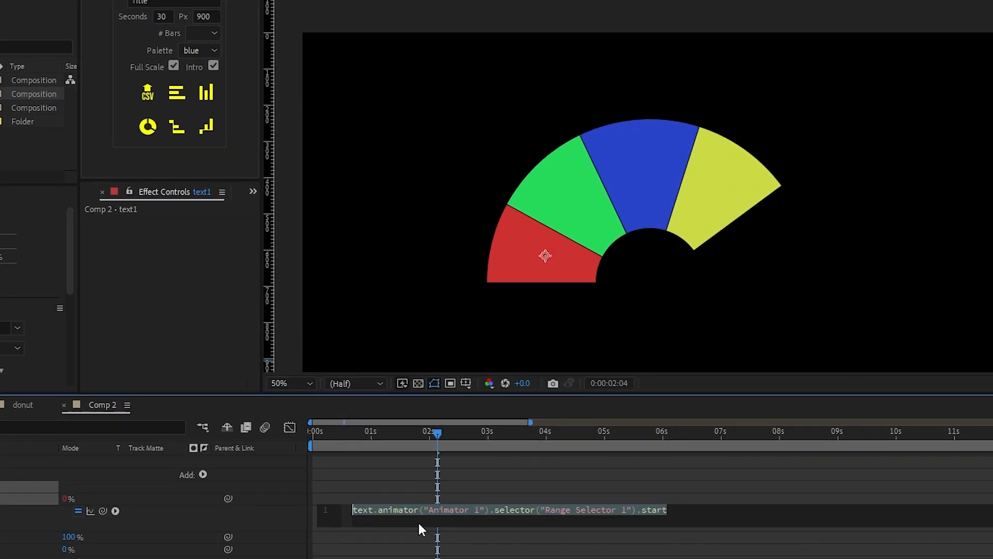
{"action": "type", "text": "linear"}
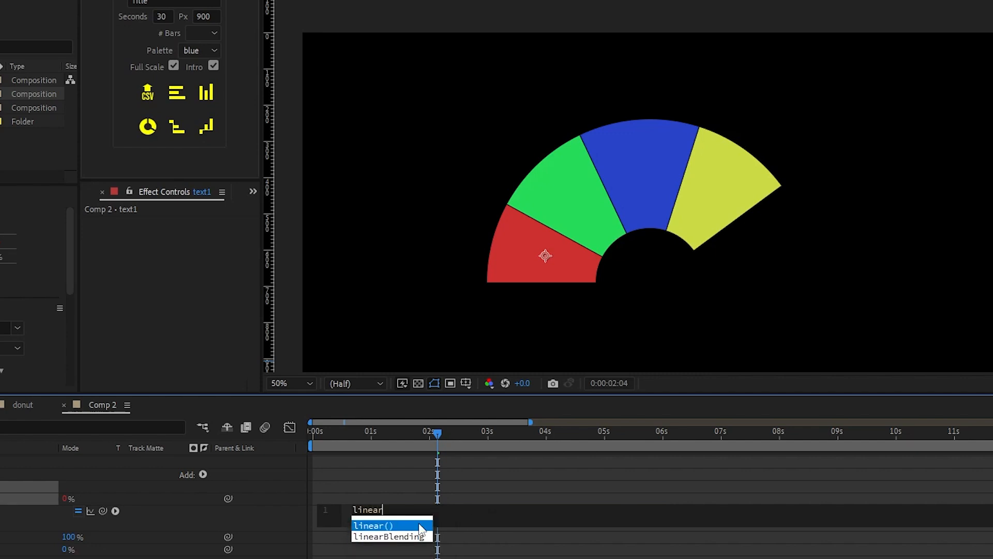
{"action": "left_click", "coordinate": [394, 526]}
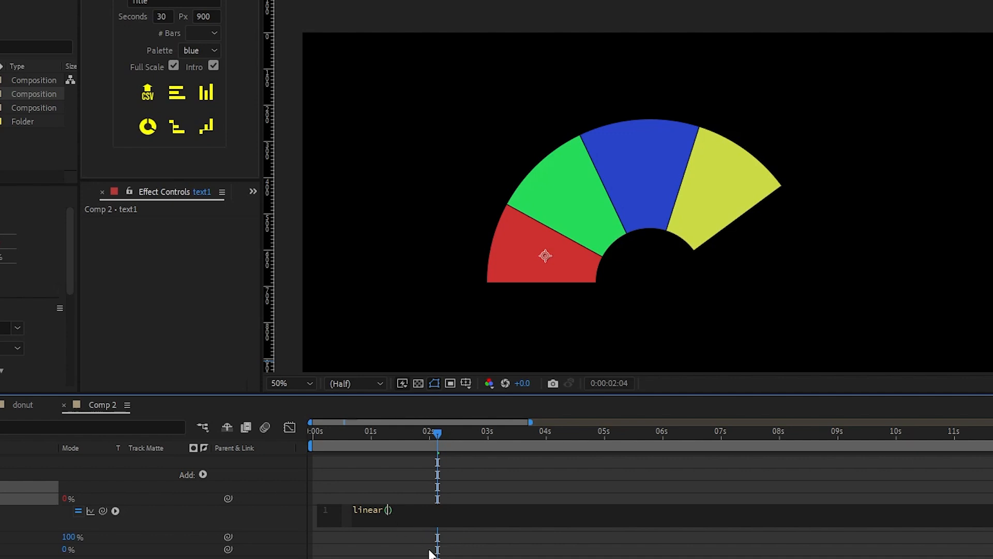
{"action": "type", "text": "time,0,2,0,1"}
{"action": "type", "text": "00"}
{"action": "left_click", "coordinate": [284, 519]}
Step: Scrub before the 2-second mark and play a preview to watch the label grow in
{"action": "left_click", "coordinate": [429, 434]}
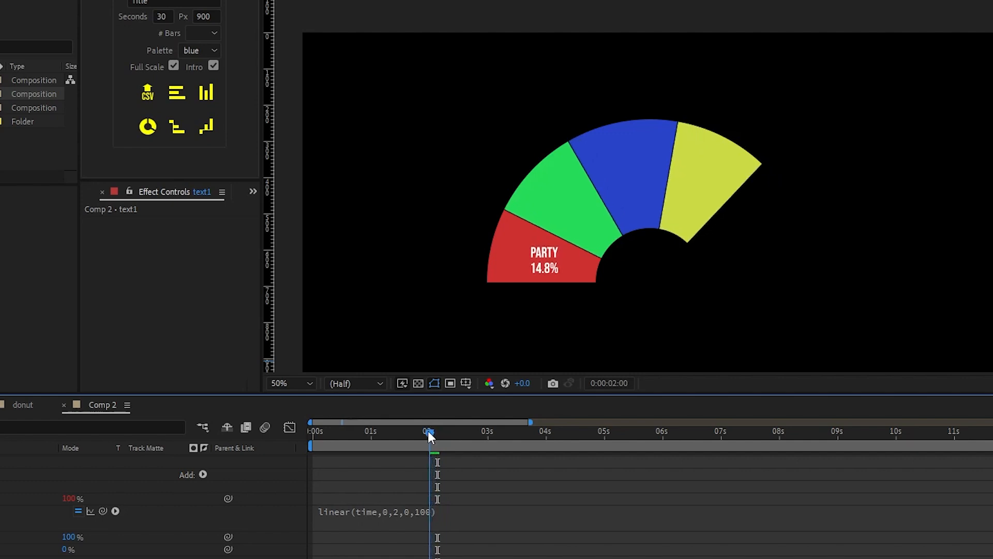
{"action": "left_click_drag", "start_coordinate": [429, 437], "coordinate": [296, 437]}
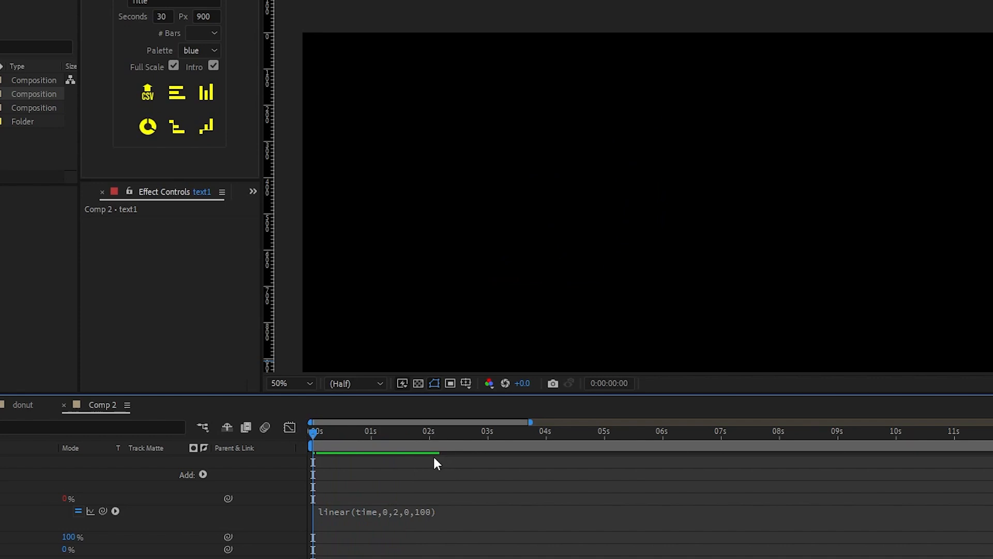
{"action": "key", "text": "space"}
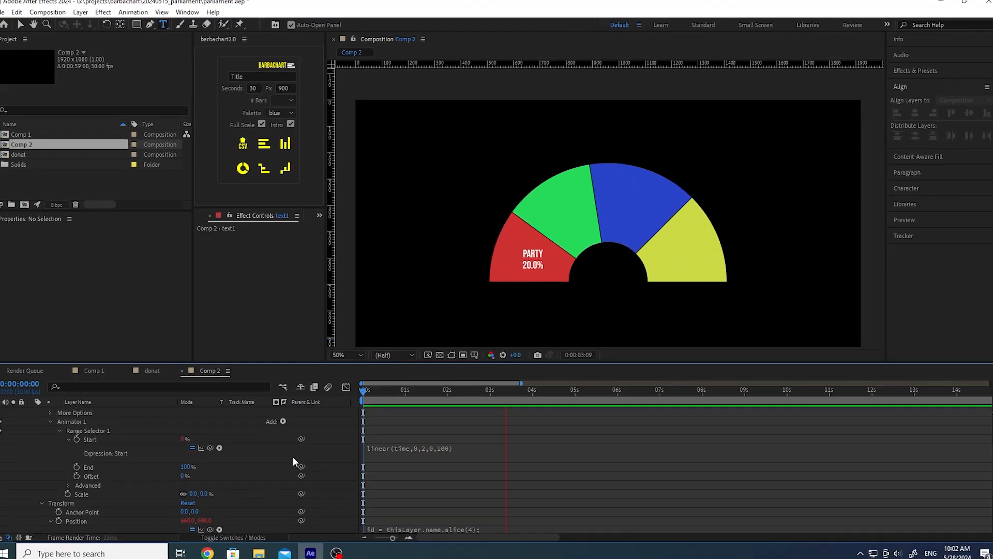
Step: Stop playback and duplicate text1 three times to create labels text2 through text4
{"action": "key", "text": "space"}
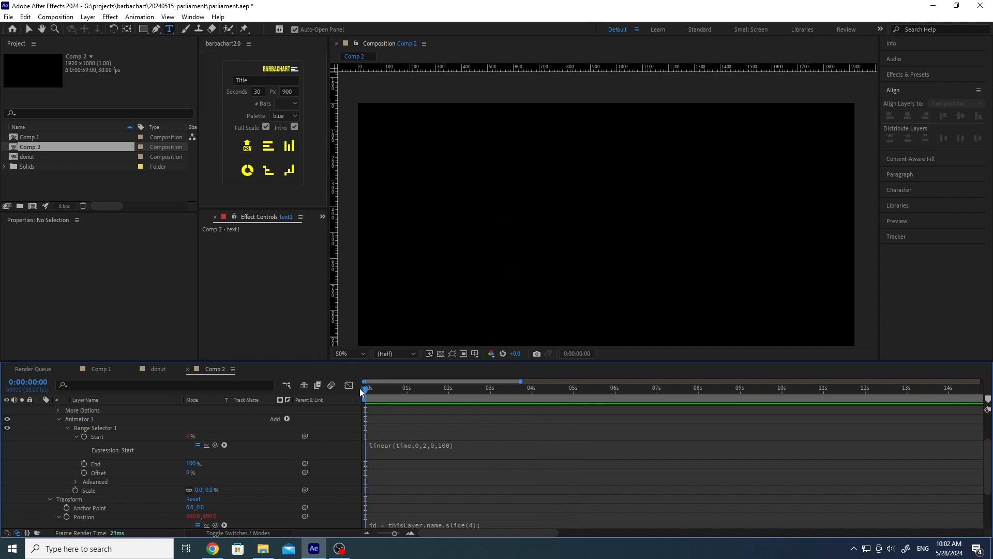
{"action": "scroll", "coordinate": [240, 479], "scroll_direction": "up", "scroll_amount": 2}
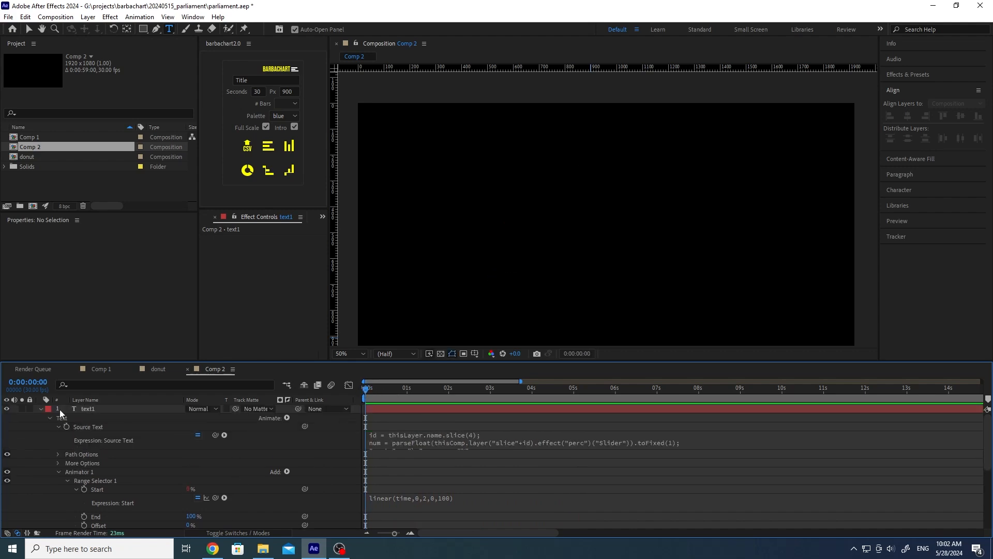
{"action": "left_click", "coordinate": [41, 408]}
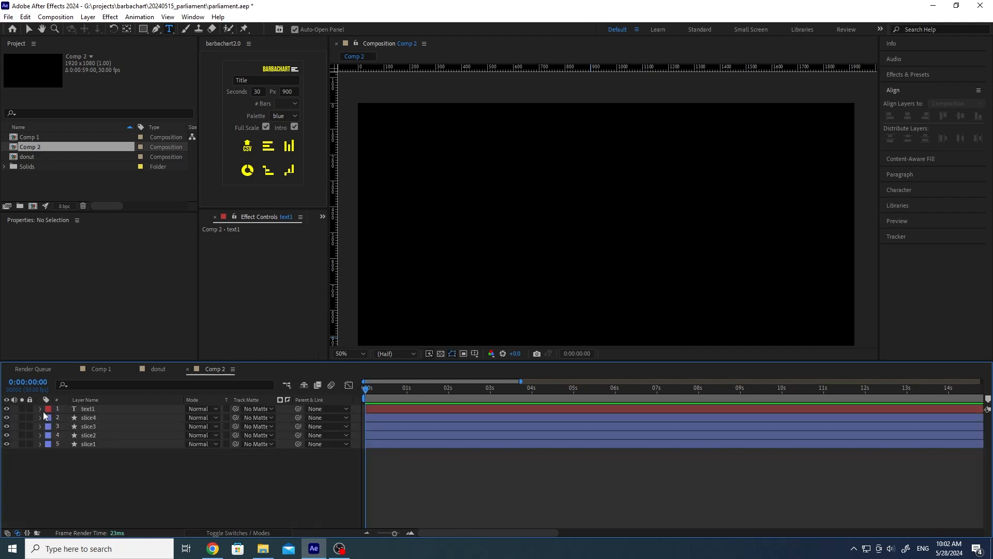
{"action": "left_click", "coordinate": [88, 410]}
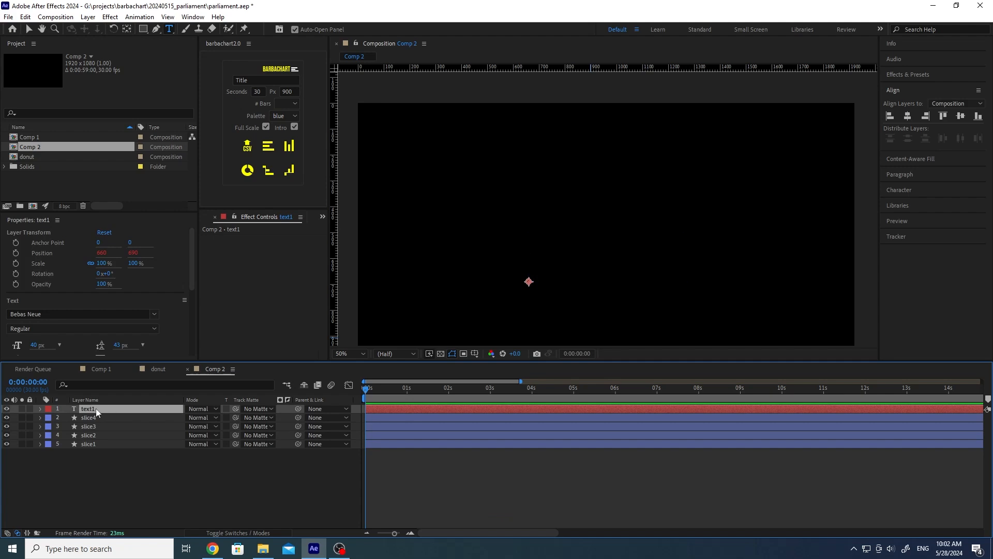
{"action": "key", "text": "ctrl+d"}
{"action": "key", "text": "ctrl+d"}
{"action": "key", "text": "ctrl+d"}
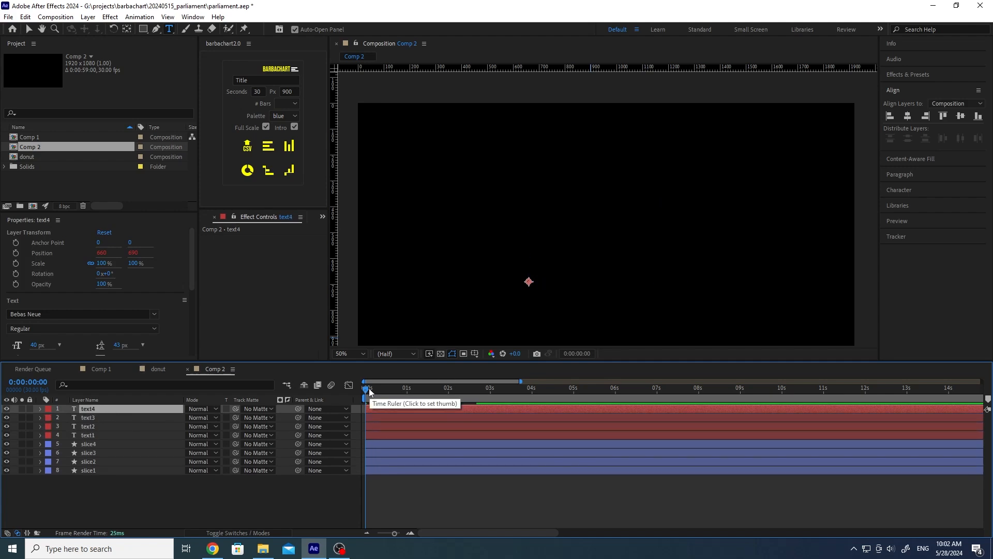
Step: Preview the chart and park at 2:29 where all four labels show
{"action": "mouse_move", "coordinate": [371, 389]}
{"action": "left_mouse_down"}
{"action": "mouse_move", "coordinate": [395, 391]}
{"action": "mouse_move", "coordinate": [353, 389]}
{"action": "left_mouse_up"}
{"action": "key", "text": "space"}
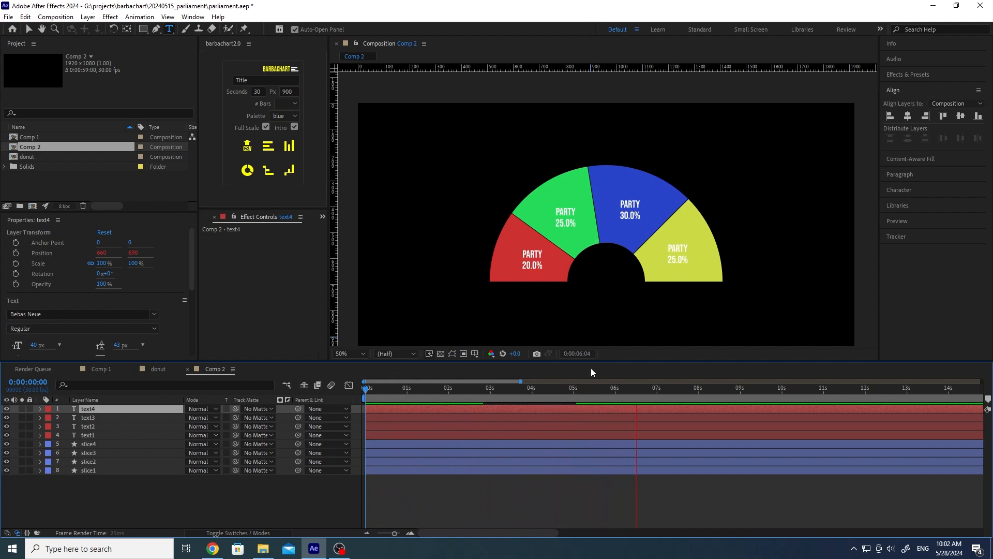
{"action": "left_click", "coordinate": [523, 392]}
{"action": "left_click", "coordinate": [490, 392]}
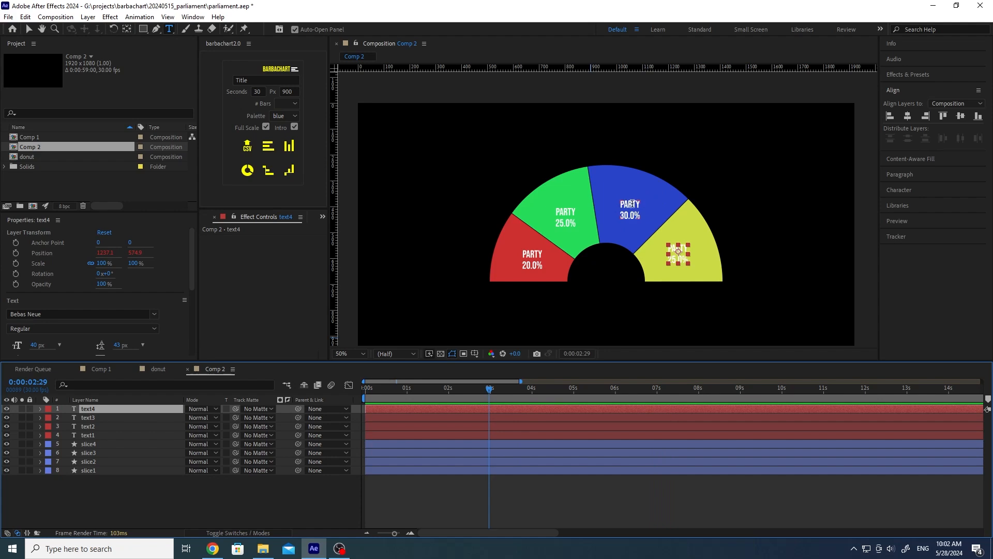
Step: Select text3, the blue 30.0% slice label, and reveal its Source Text expression
{"action": "left_click", "coordinate": [101, 418]}
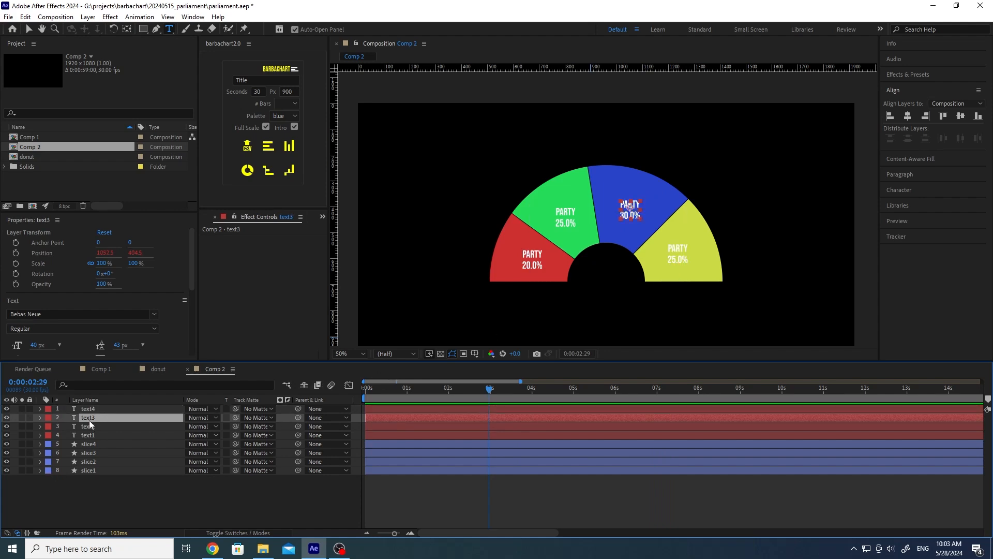
{"action": "left_click", "coordinate": [40, 418]}
{"action": "left_click", "coordinate": [49, 426]}
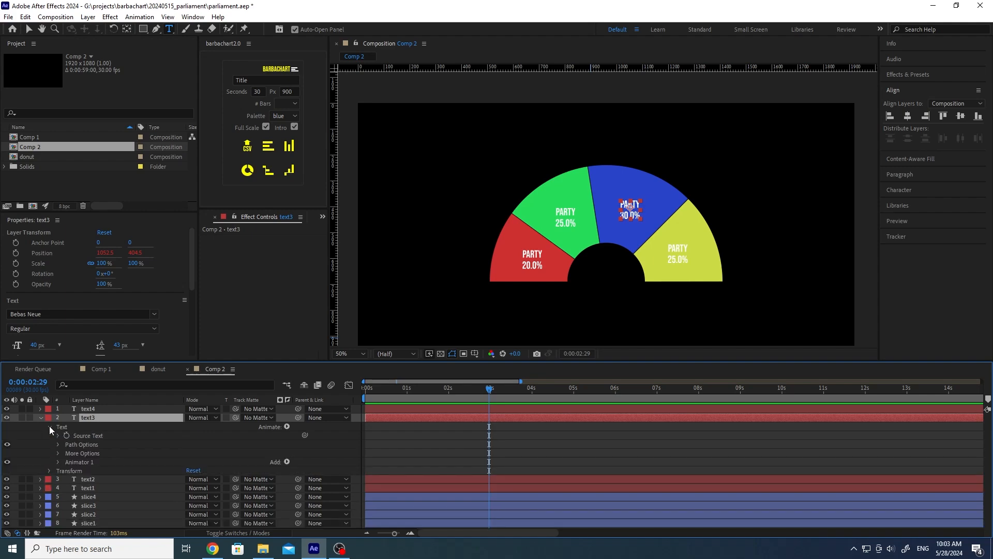
{"action": "left_click", "coordinate": [54, 434]}
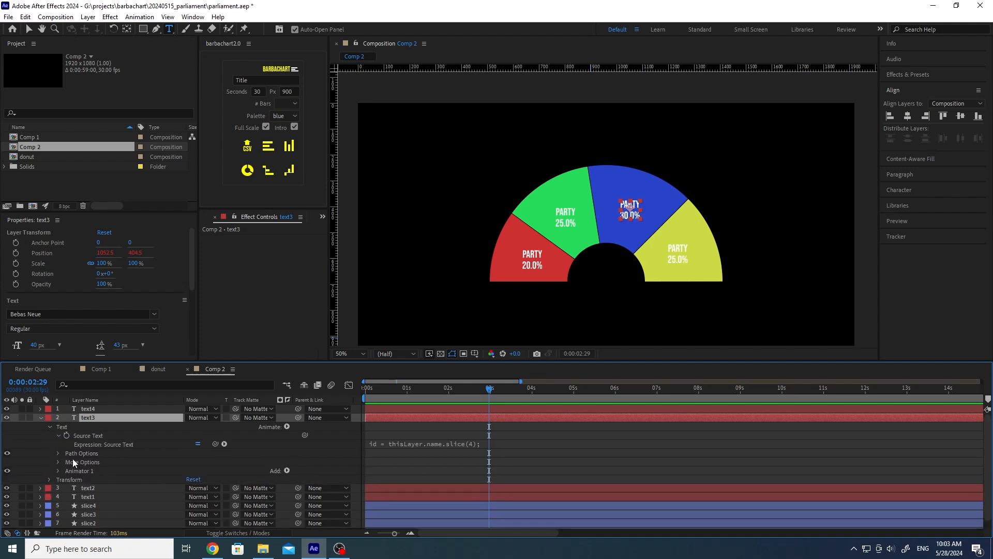
Step: Replace 'party' with 'RP' in text3's expression and scrub to check the label
{"action": "left_click", "coordinate": [410, 445]}
{"action": "double_click", "coordinate": [401, 458]}
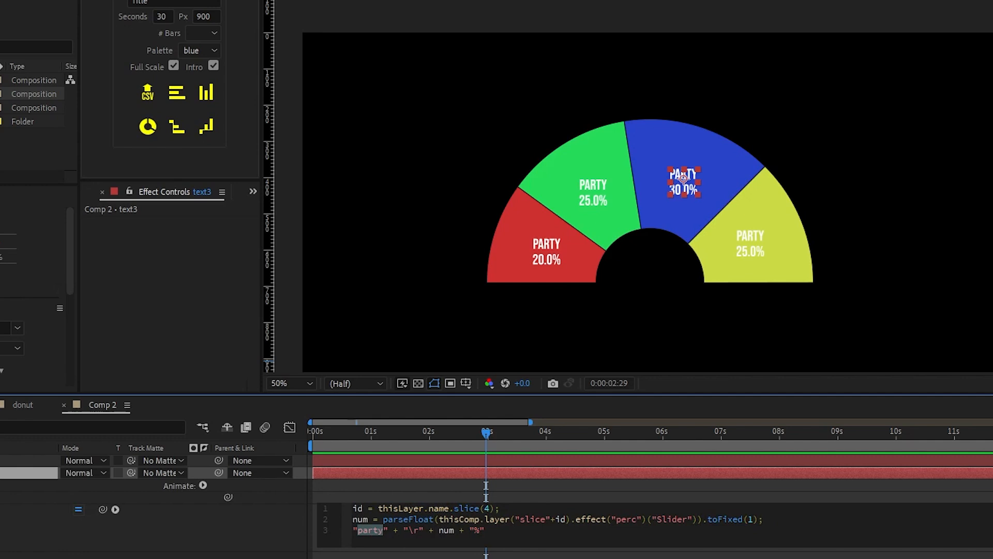
{"action": "type", "text": "RP"}
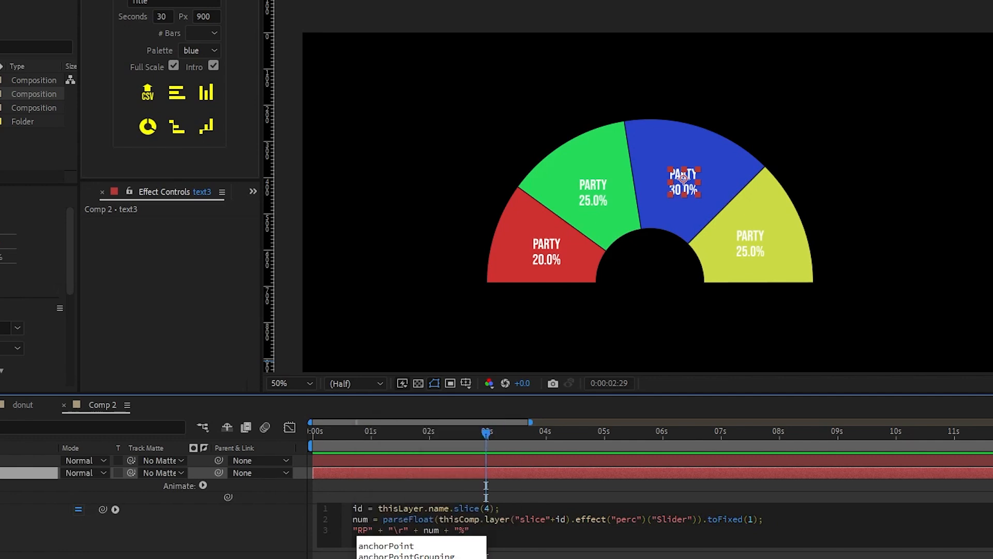
{"action": "left_click", "coordinate": [363, 530]}
{"action": "left_click_drag", "start_coordinate": [358, 531], "coordinate": [366, 530]}
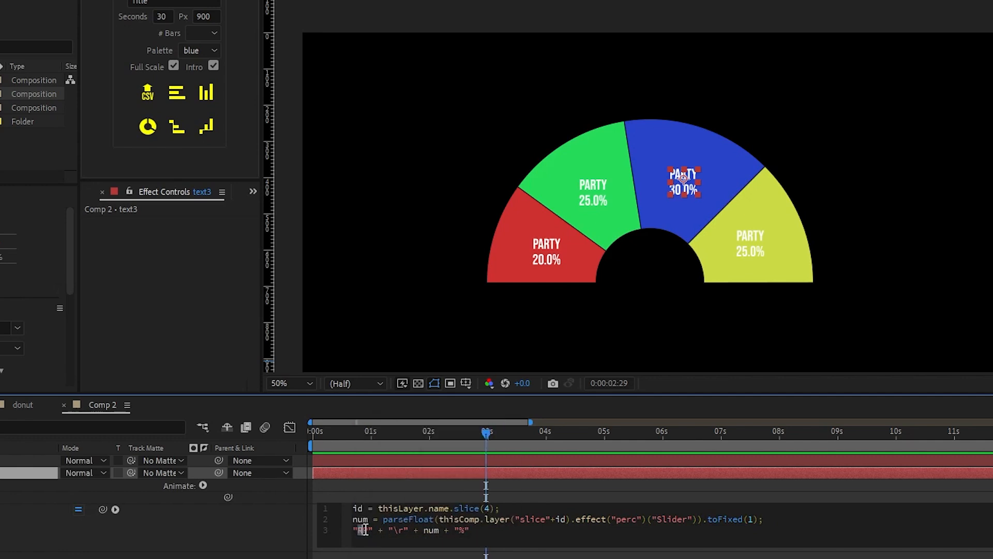
{"action": "left_click", "coordinate": [292, 529]}
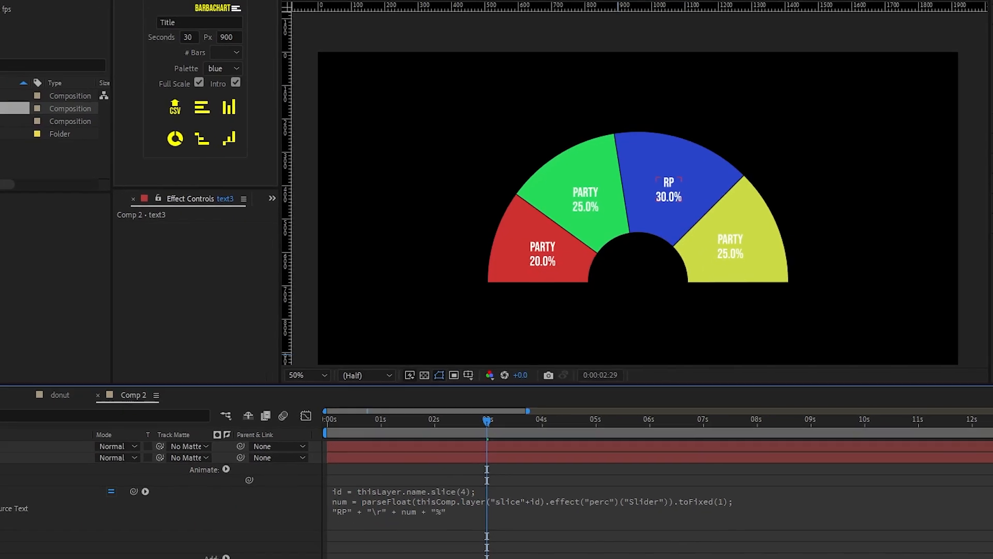
{"action": "left_click", "coordinate": [40, 417]}
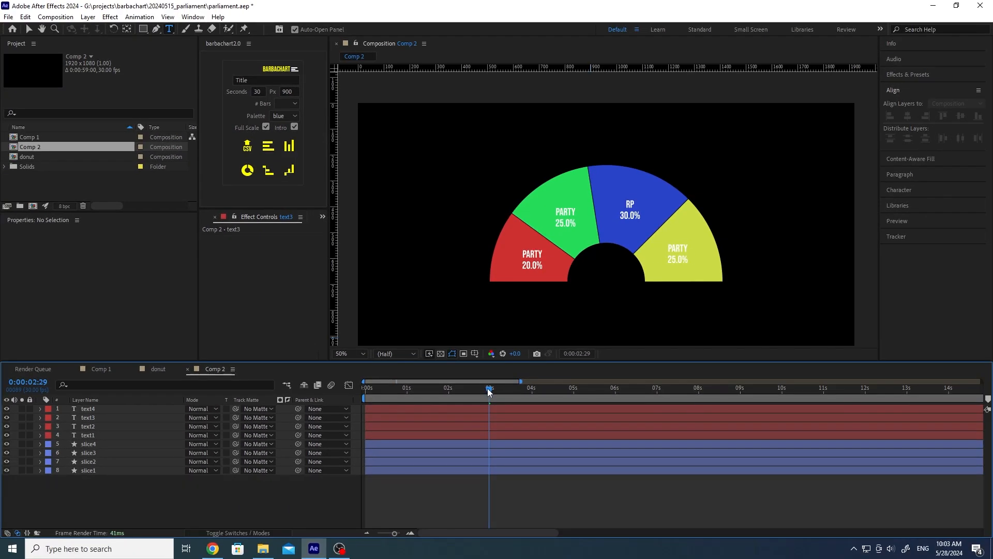
{"action": "left_click_drag", "start_coordinate": [488, 389], "coordinate": [574, 392]}
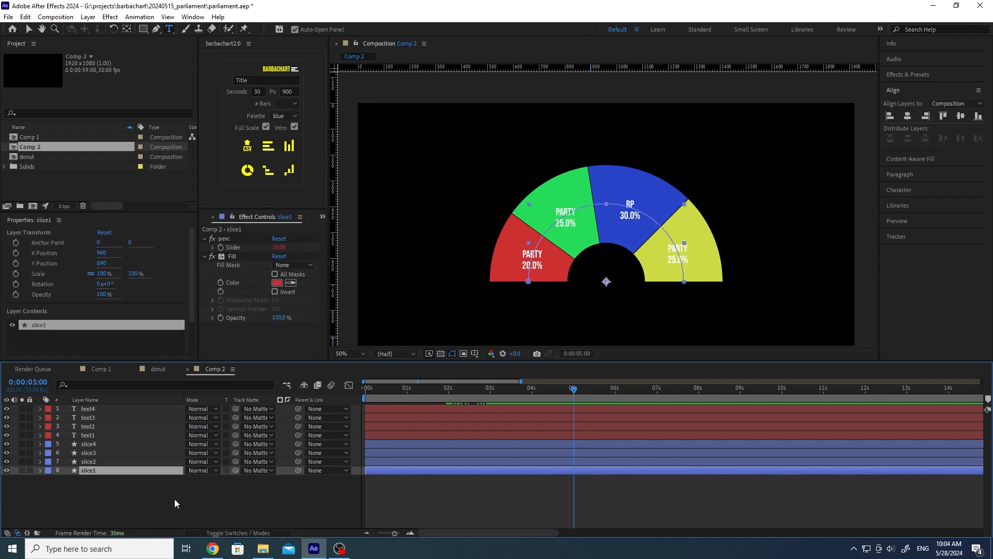
Step: Select slice1 and reveal its perc Slider keyframe at 5 s
{"action": "left_click", "coordinate": [172, 498]}
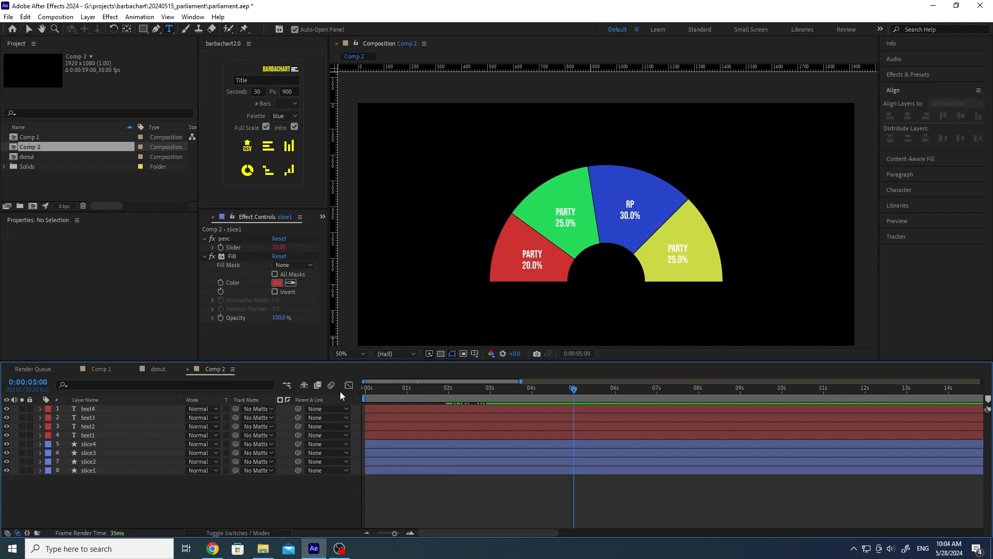
{"action": "left_click", "coordinate": [221, 250]}
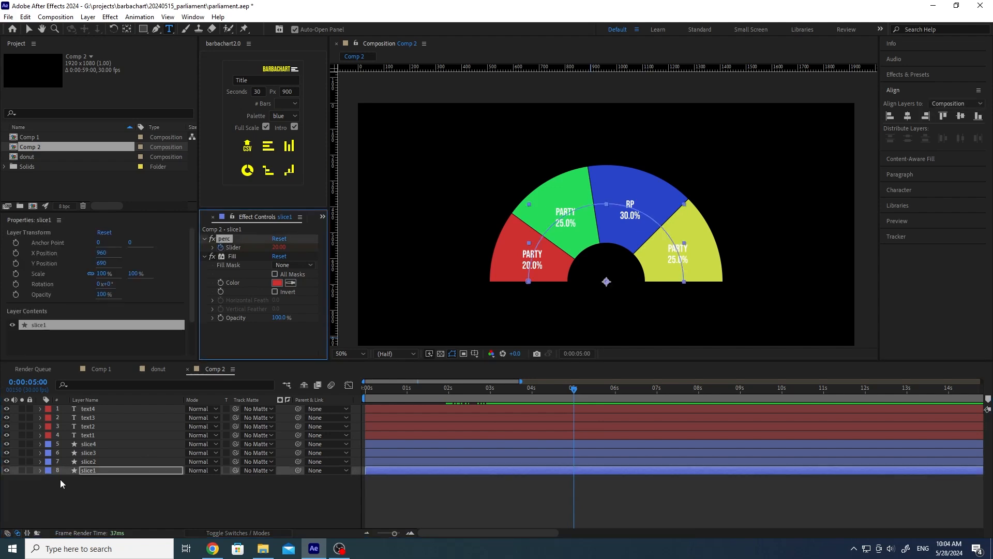
{"action": "left_click", "coordinate": [109, 468]}
{"action": "key", "text": "u"}
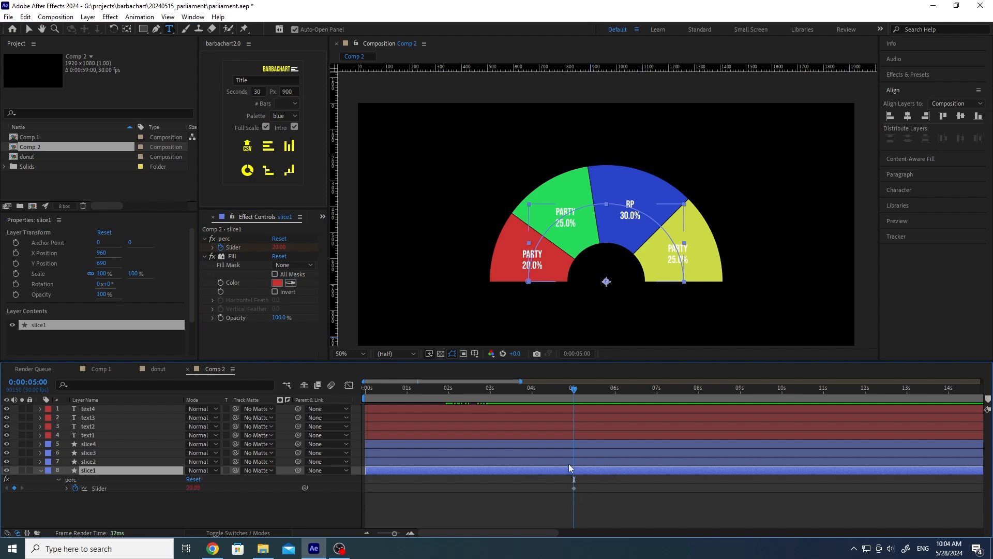
{"action": "left_click", "coordinate": [574, 488]}
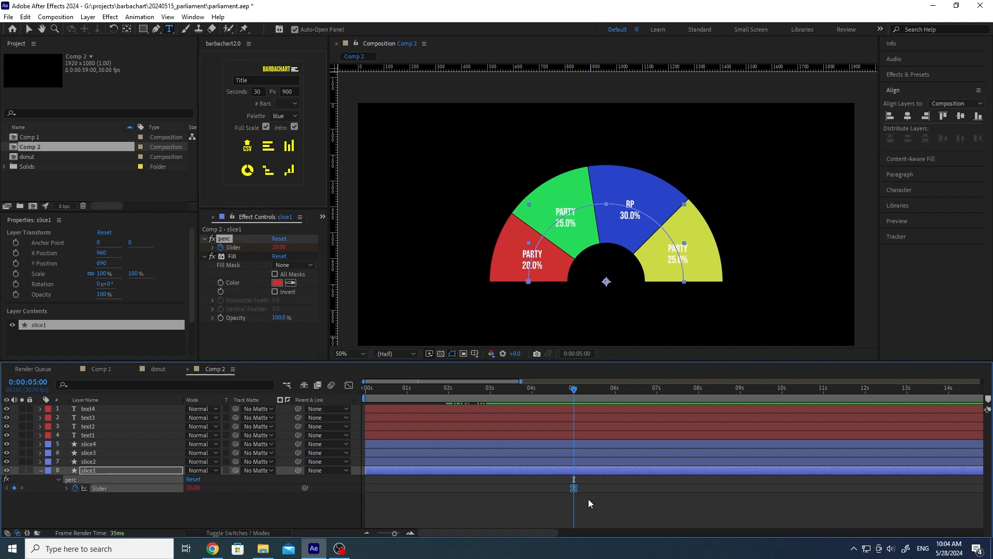
Step: At 6 s set slice1's Slider to 30 and scrub to watch red reach 30.0%
{"action": "left_click", "coordinate": [615, 388]}
{"action": "left_click", "coordinate": [191, 488]}
{"action": "type", "text": "30"}
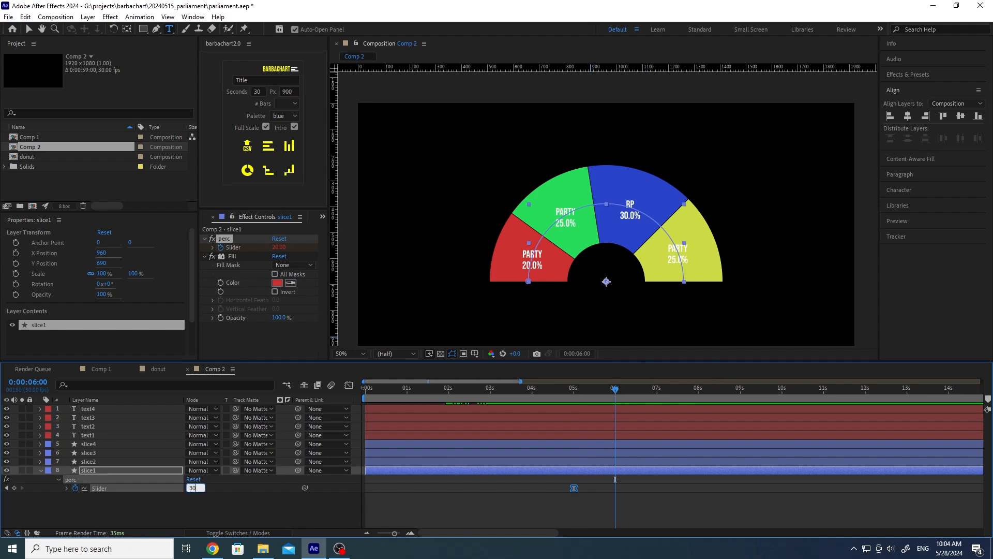
{"action": "key", "text": "Return"}
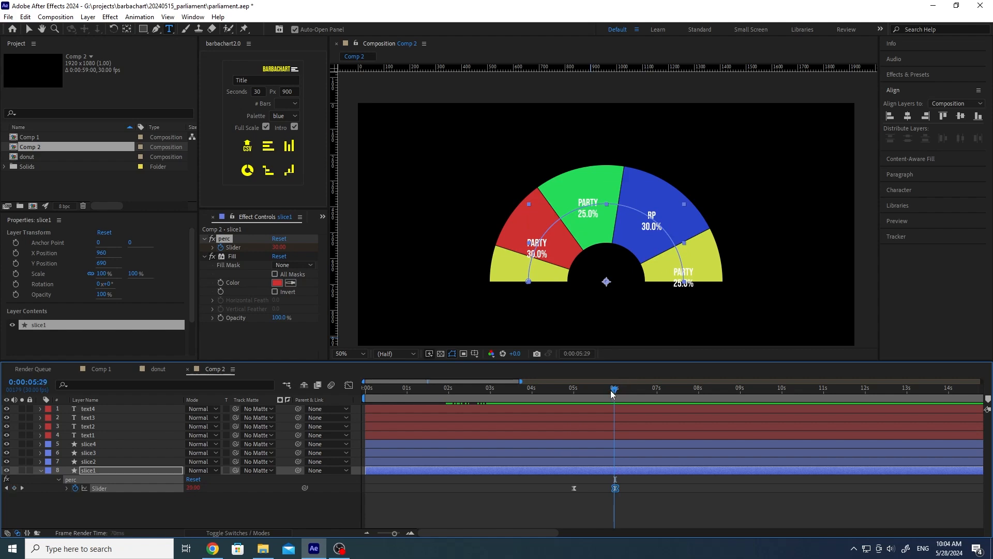
{"action": "left_click", "coordinate": [569, 388]}
{"action": "left_click_drag", "start_coordinate": [578, 394], "coordinate": [620, 390]}
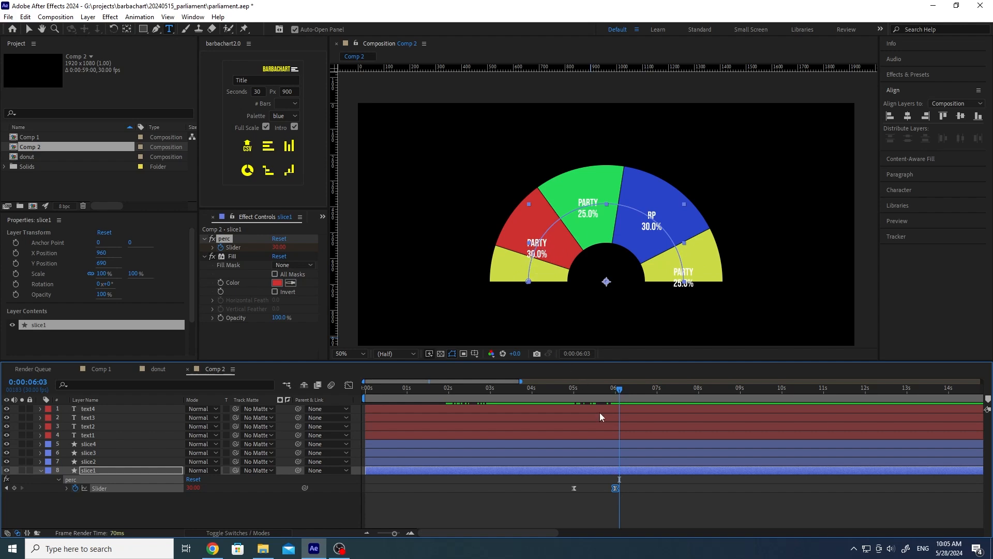
{"action": "key", "text": "j"}
Step: Select slice3 and toggle between the 5 s and 6 s keyframes to compare the chart
{"action": "left_click", "coordinate": [100, 464]}
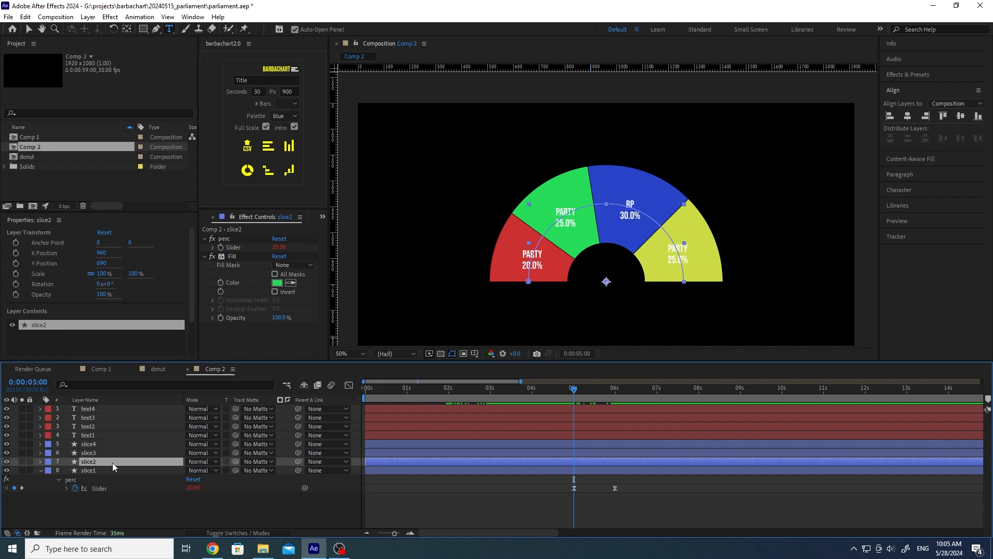
{"action": "left_click", "coordinate": [113, 452]}
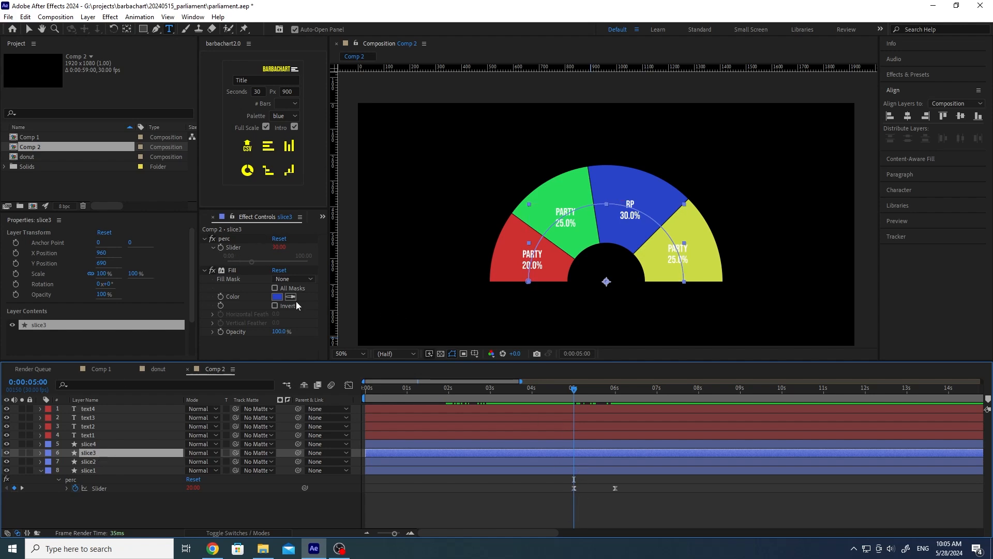
{"action": "key", "text": "k"}
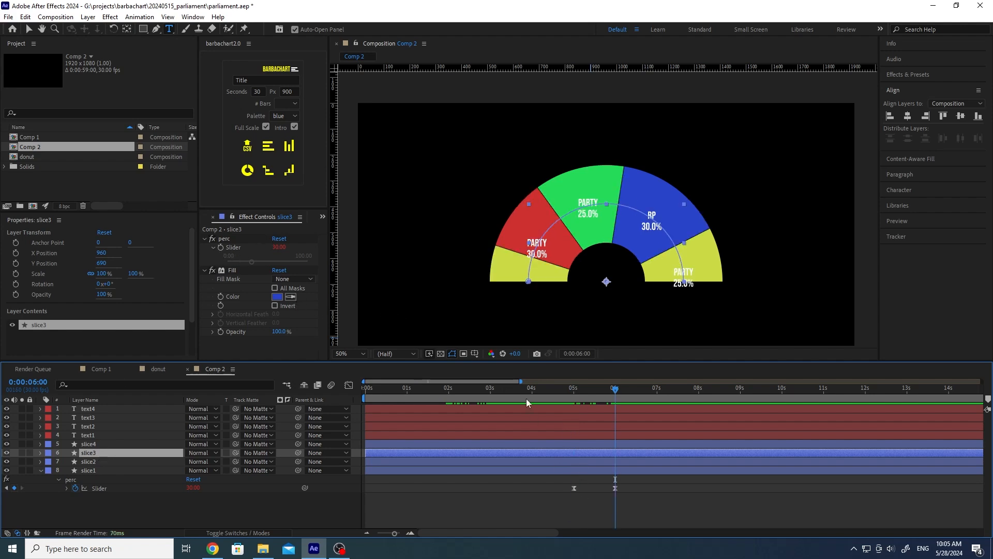
{"action": "key", "text": "j"}
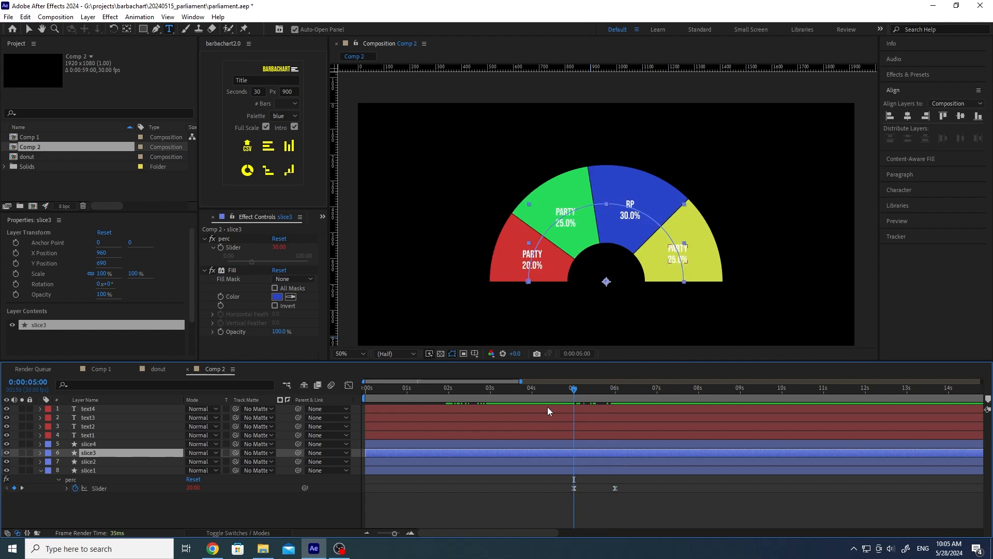
{"action": "key", "text": "k"}
{"action": "key", "text": "j"}
{"action": "key", "text": "k"}
{"action": "key", "text": "j"}
{"action": "key", "text": "k"}
{"action": "key", "text": "j"}
{"action": "key", "text": "k"}
{"action": "key", "text": "j"}
Step: At 6 s set slice3's perc Slider to 20
{"action": "left_click", "coordinate": [221, 246]}
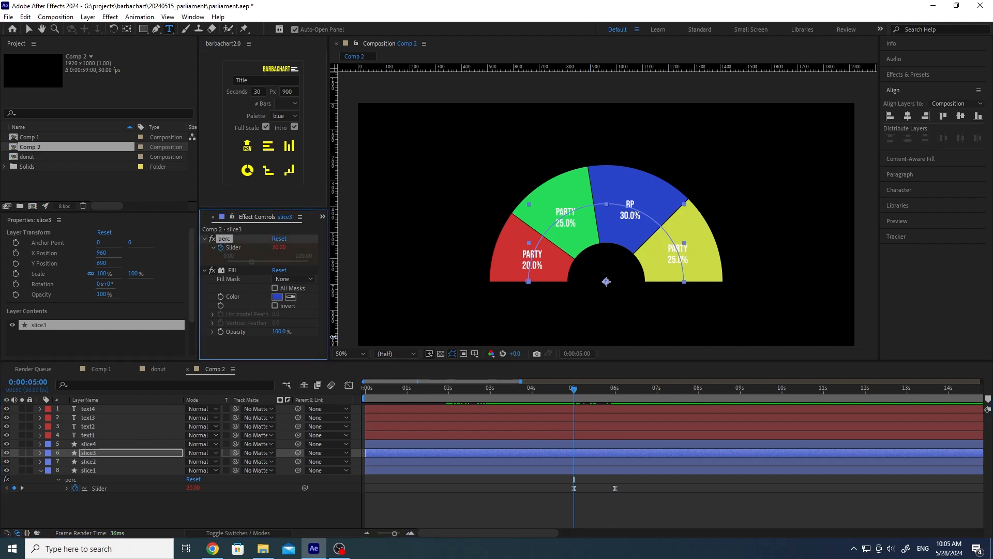
{"action": "key", "text": "k"}
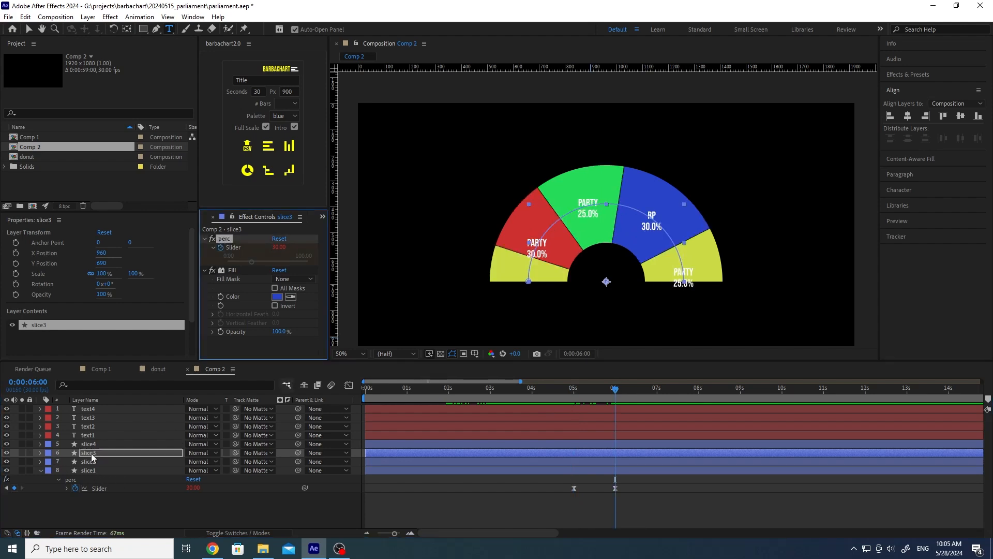
{"action": "left_click", "coordinate": [95, 453]}
{"action": "key", "text": "u"}
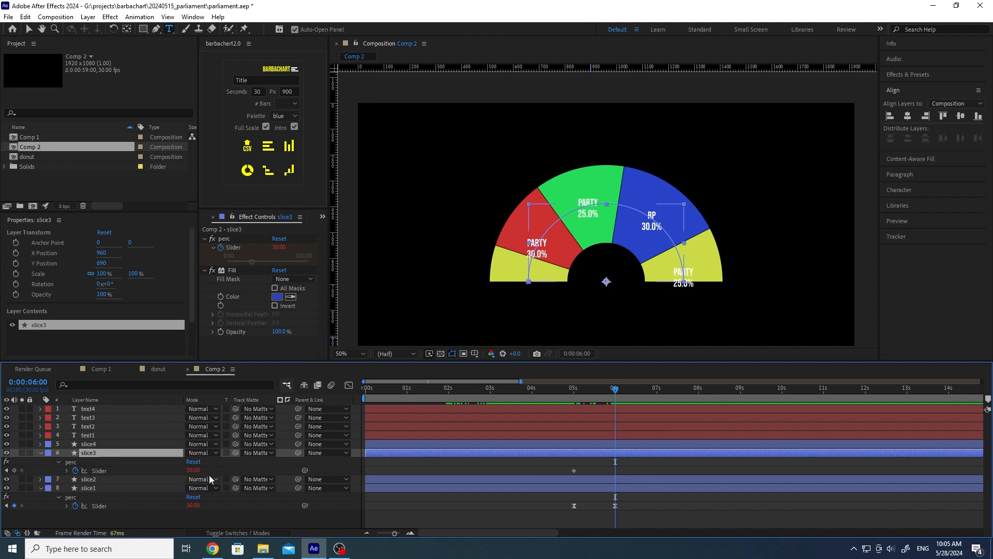
{"action": "left_click", "coordinate": [193, 470]}
{"action": "type", "text": "20"}
{"action": "key", "text": "Return"}
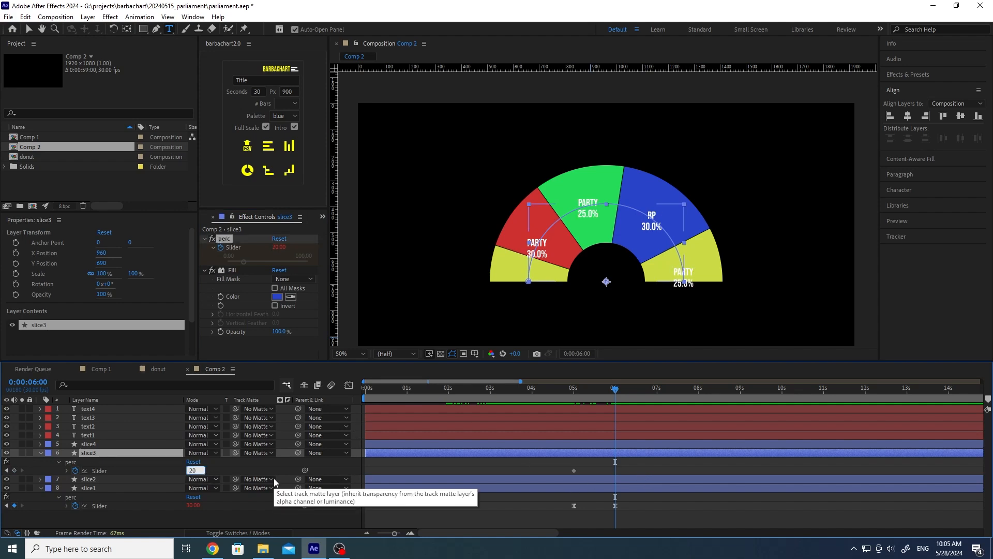
Step: Apply Easy Ease to slice3's Slider keyframes and preview both slices changing together
{"action": "left_click_drag", "start_coordinate": [566, 467], "coordinate": [646, 473]}
{"action": "key", "text": "F9"}
{"action": "left_click_drag", "start_coordinate": [573, 389], "coordinate": [630, 392]}
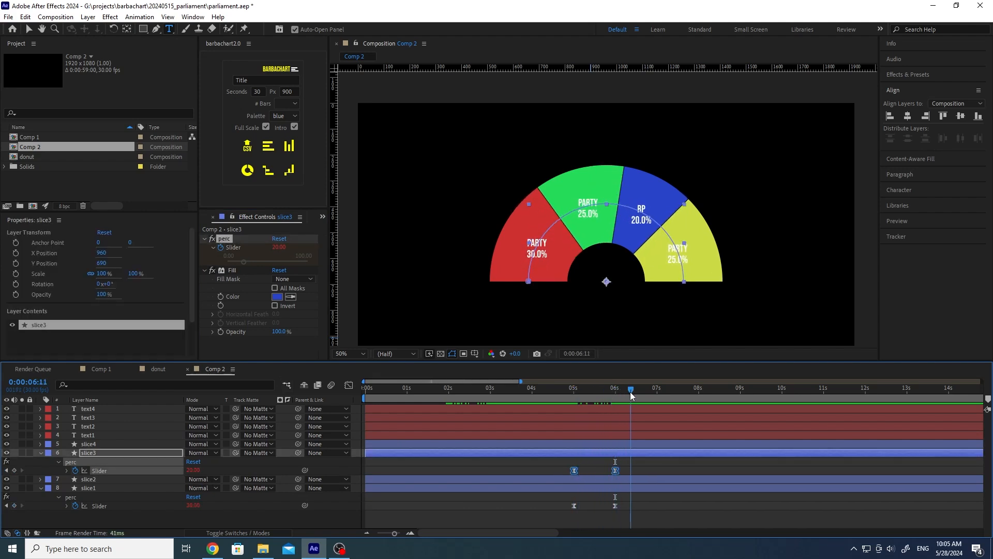
{"action": "left_click", "coordinate": [552, 458]}
{"action": "left_click_drag", "start_coordinate": [551, 459], "coordinate": [641, 510]}
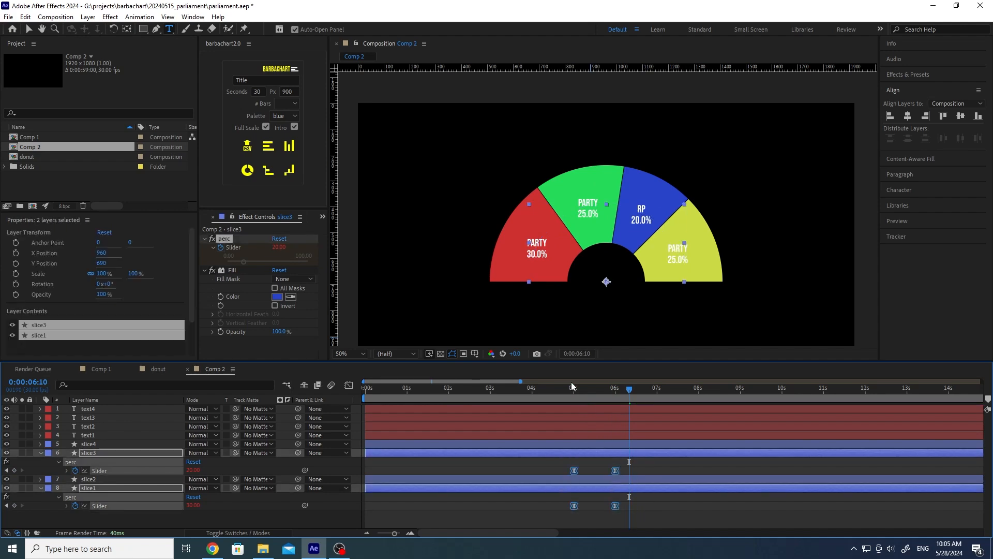
{"action": "left_click_drag", "start_coordinate": [568, 390], "coordinate": [526, 396]}
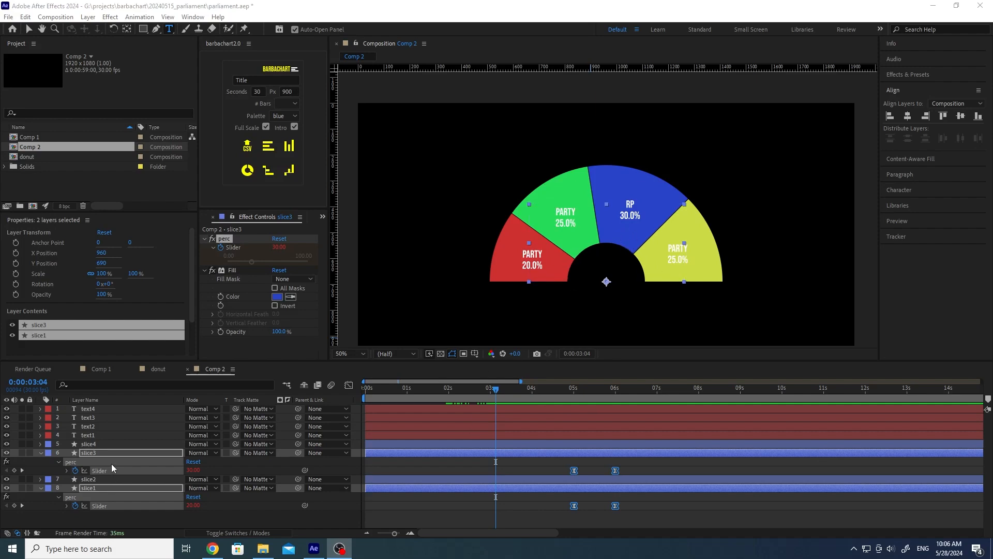
Step: Duplicate slice4 and rename the copy slice3D
{"action": "left_click", "coordinate": [262, 467]}
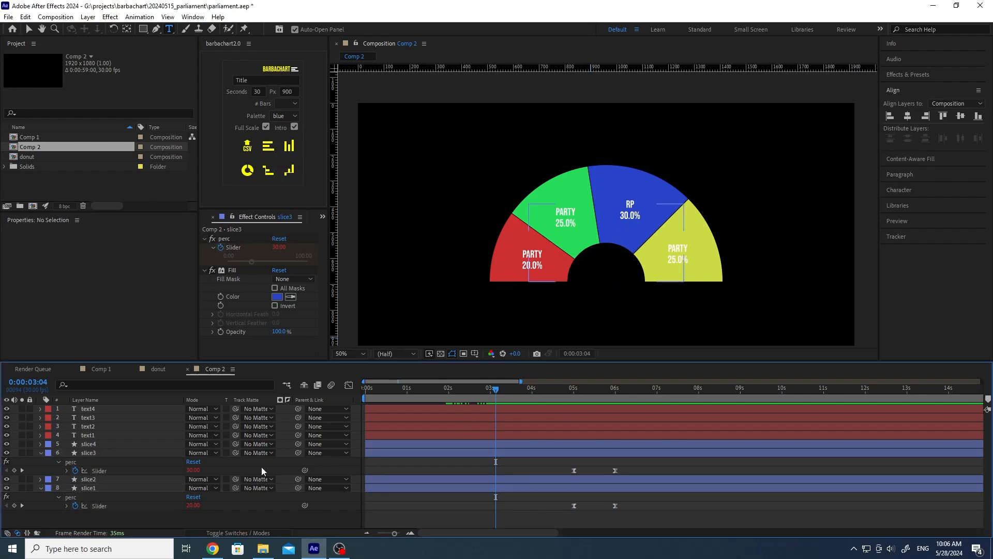
{"action": "left_click", "coordinate": [88, 446]}
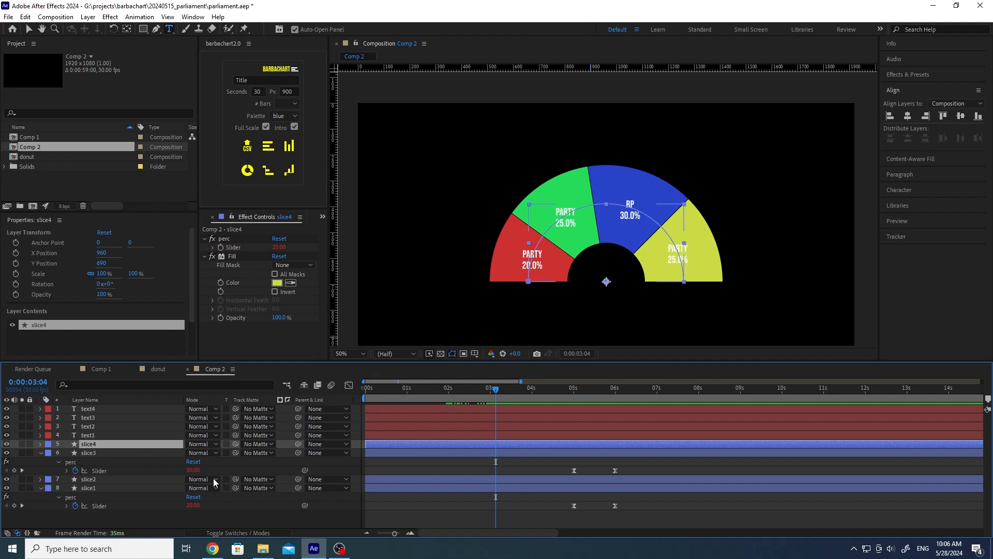
{"action": "key", "text": "ctrl+d"}
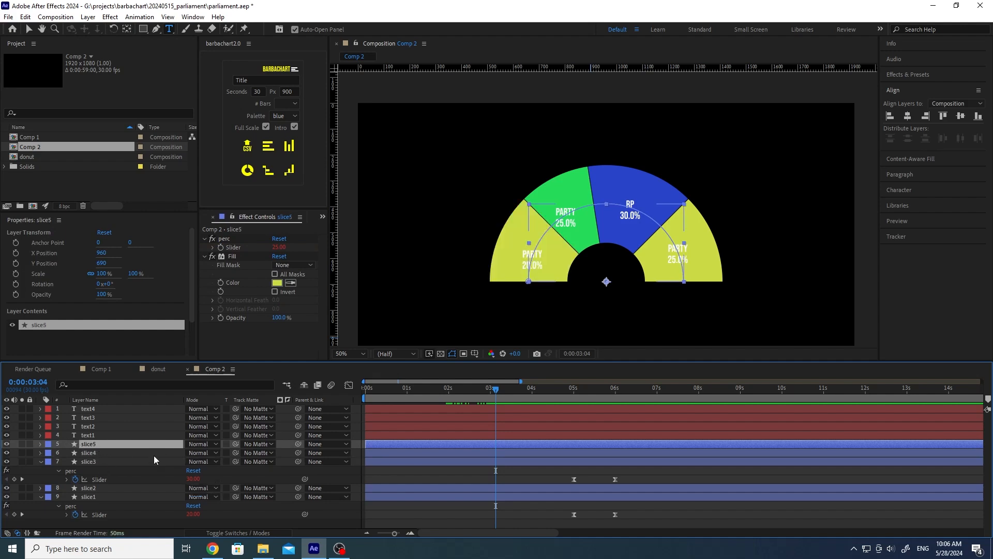
{"action": "key", "text": "Return"}
{"action": "type", "text": "slice"}
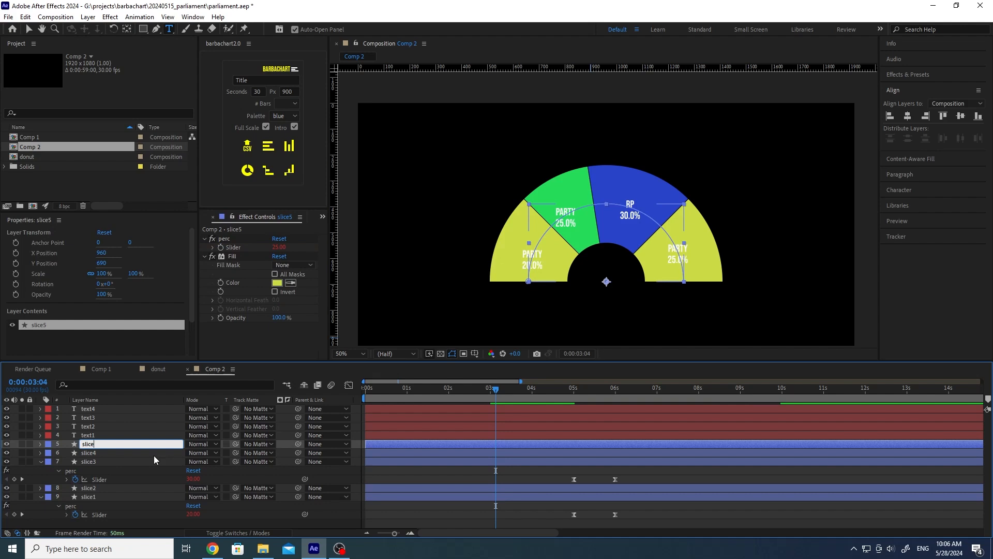
{"action": "type", "text": "#D"}
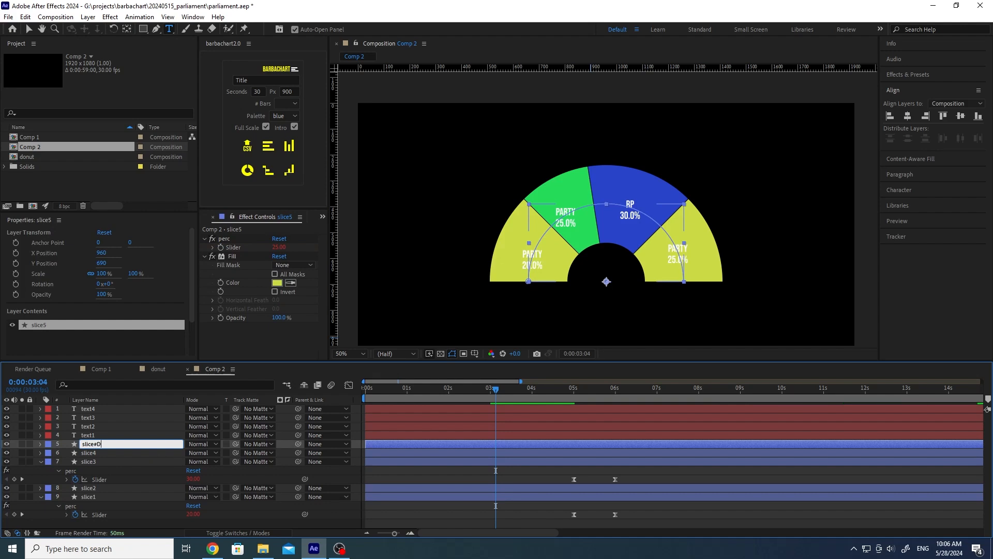
{"action": "key", "text": "BackSpace"}
{"action": "key", "text": "BackSpace"}
{"action": "type", "text": "3D"}
{"action": "key", "text": "Return"}
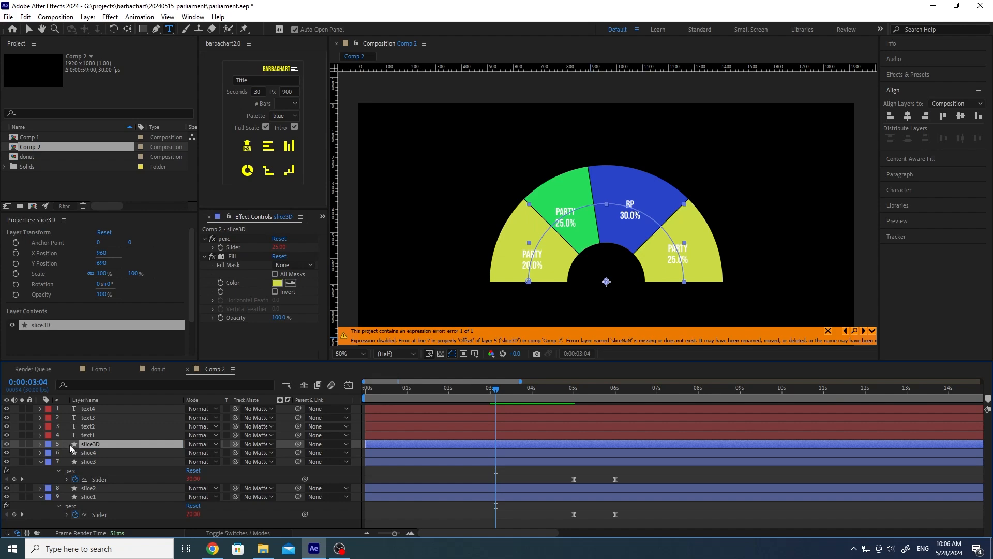
Step: Delete Trim Paths 1 from slice3D's contents
{"action": "left_click", "coordinate": [41, 444]}
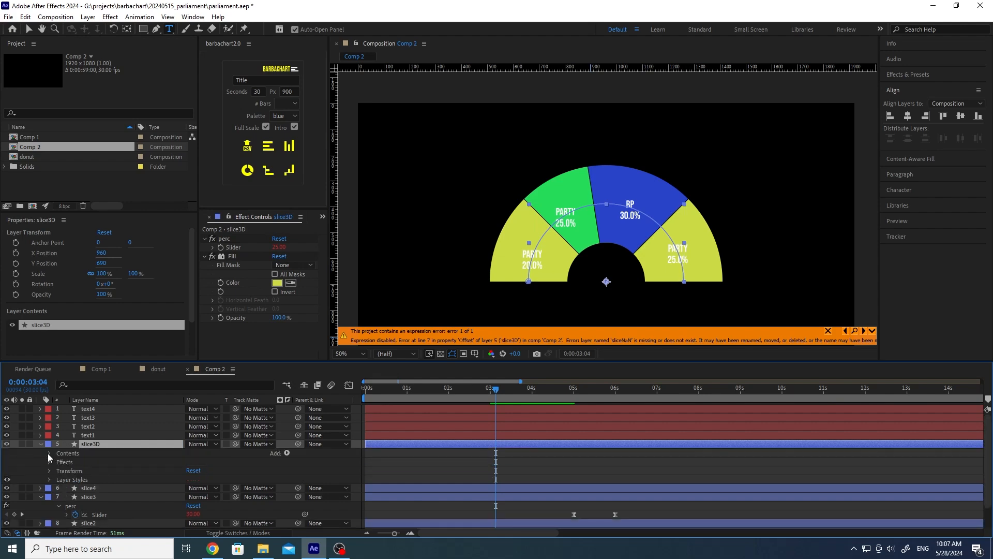
{"action": "left_click", "coordinate": [48, 454]}
{"action": "left_click", "coordinate": [75, 470]}
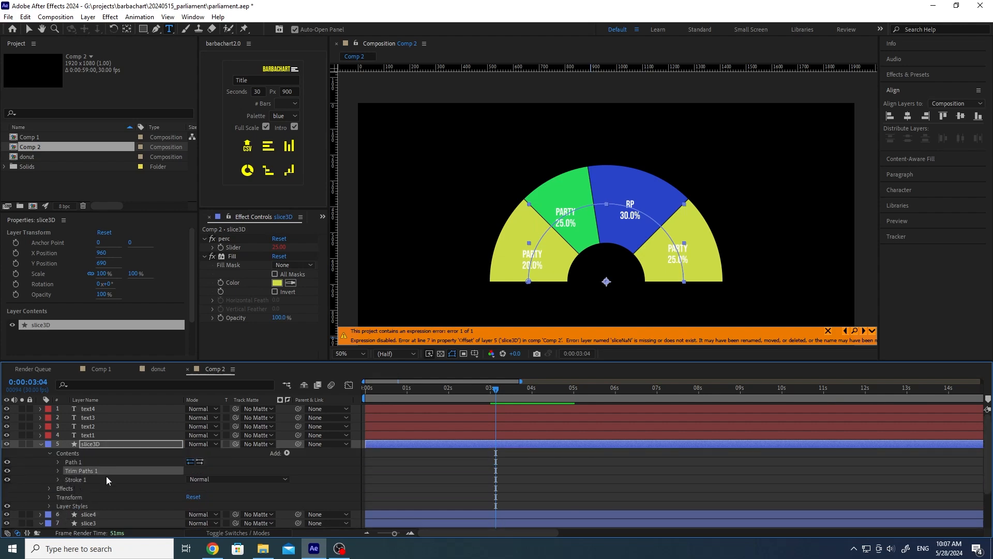
{"action": "key", "text": "Delete"}
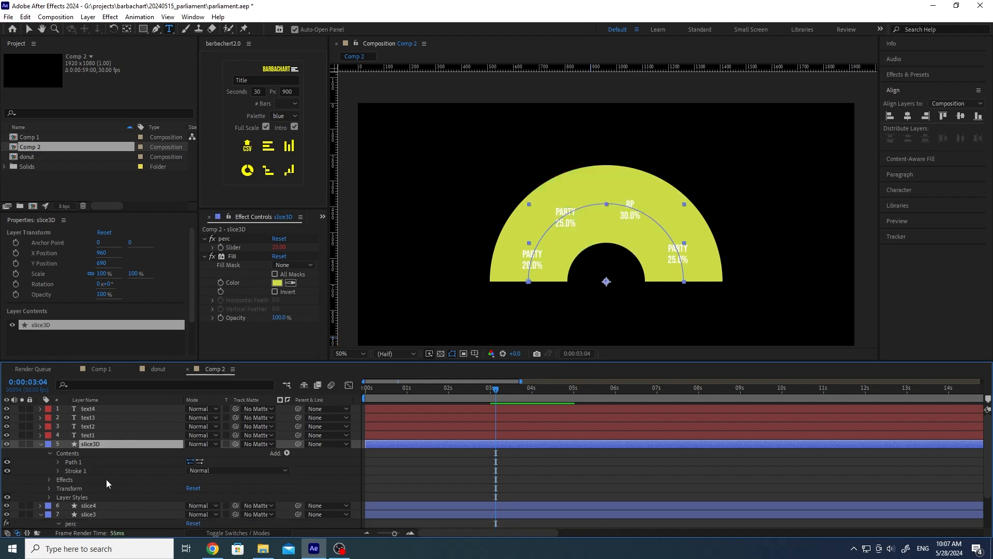
Step: Change the radius in slice3D's Path expression from 300 to 100
{"action": "left_click", "coordinate": [73, 454]}
{"action": "left_click", "coordinate": [58, 462]}
{"action": "scroll", "coordinate": [58, 460], "scroll_direction": "down", "scroll_amount": 1}
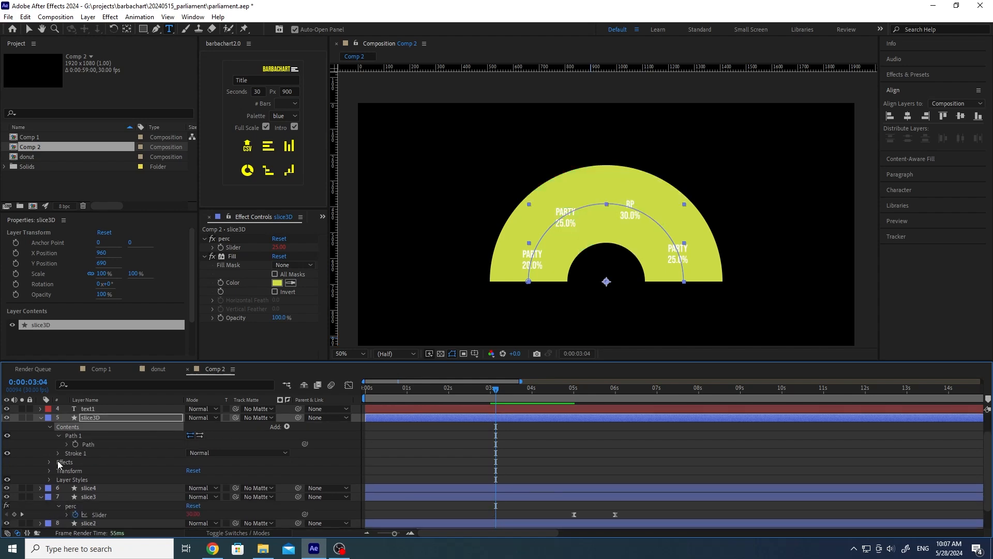
{"action": "left_click", "coordinate": [66, 443]}
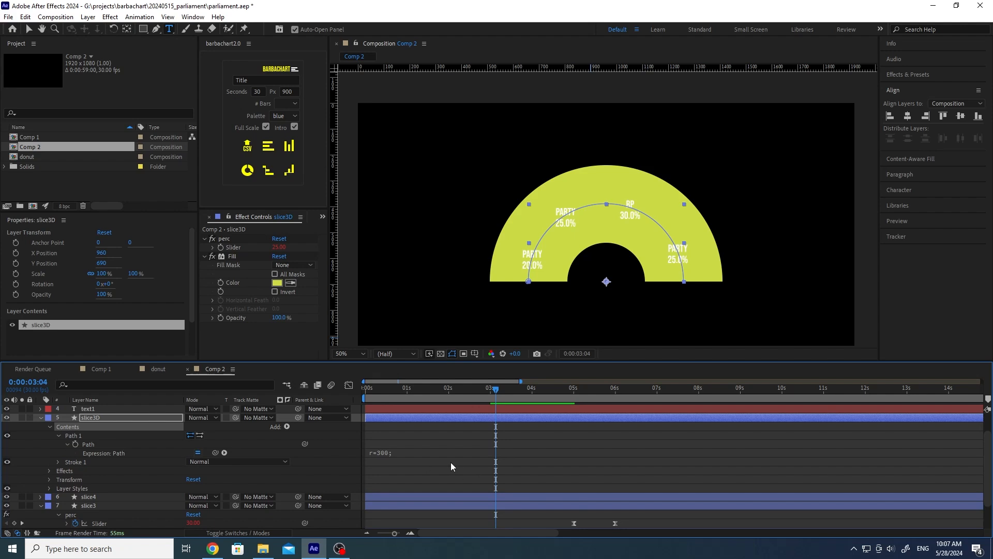
{"action": "left_click", "coordinate": [420, 451]}
{"action": "double_click", "coordinate": [402, 451]}
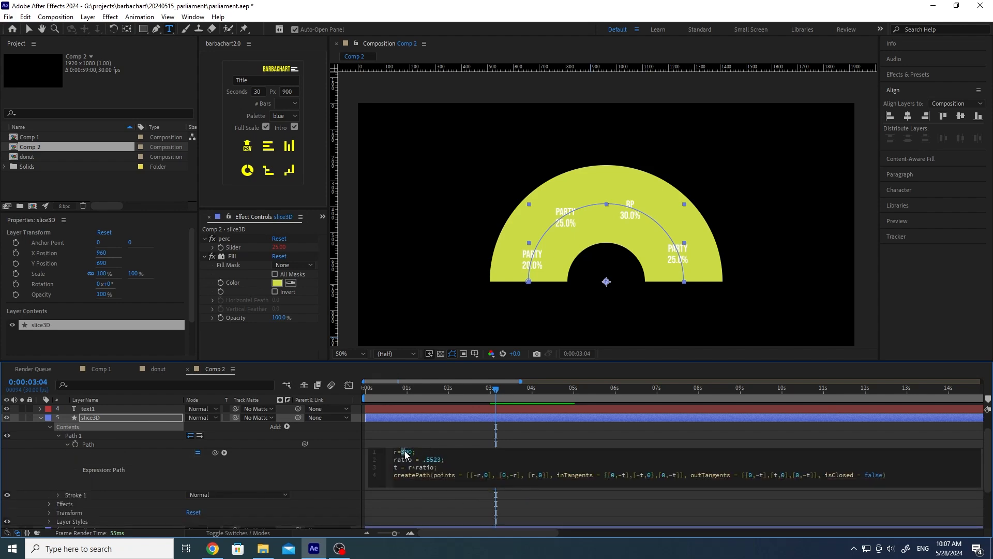
{"action": "type", "text": "100"}
{"action": "left_click", "coordinate": [339, 460]}
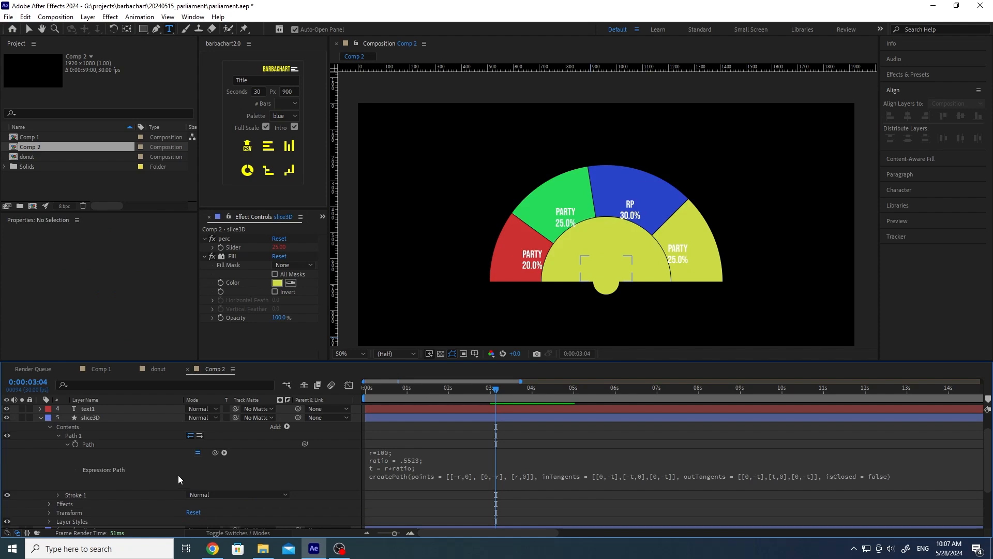
Step: Set slice3D's Stroke 1 width to 100
{"action": "left_click", "coordinate": [57, 494]}
{"action": "scroll", "coordinate": [57, 485], "scroll_direction": "down", "scroll_amount": 3}
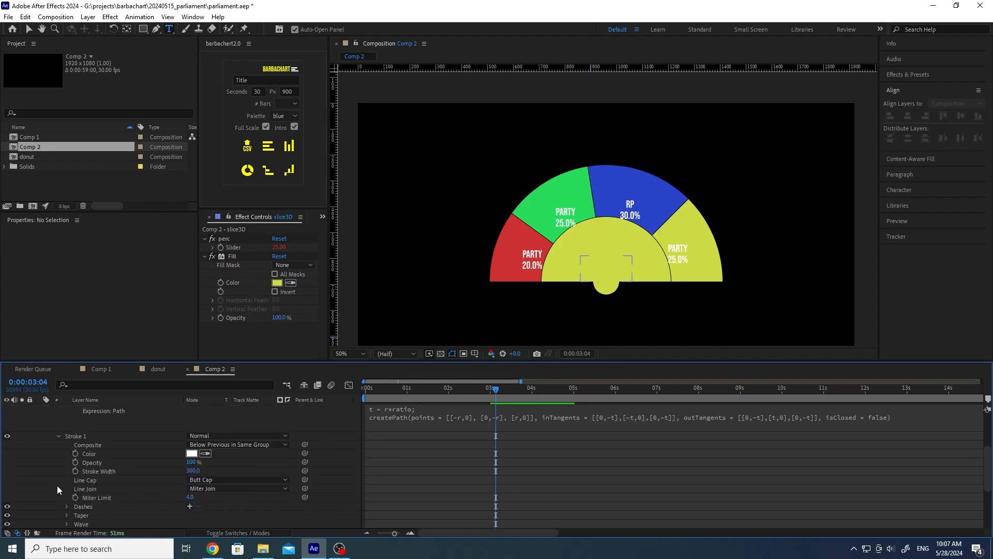
{"action": "left_click", "coordinate": [196, 445]}
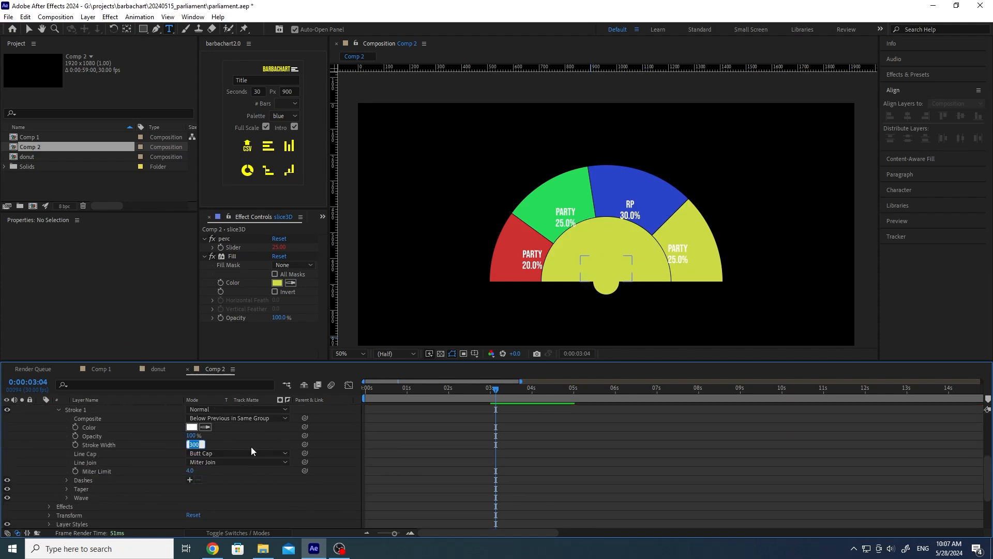
{"action": "type", "text": "100"}
{"action": "key", "text": "Return"}
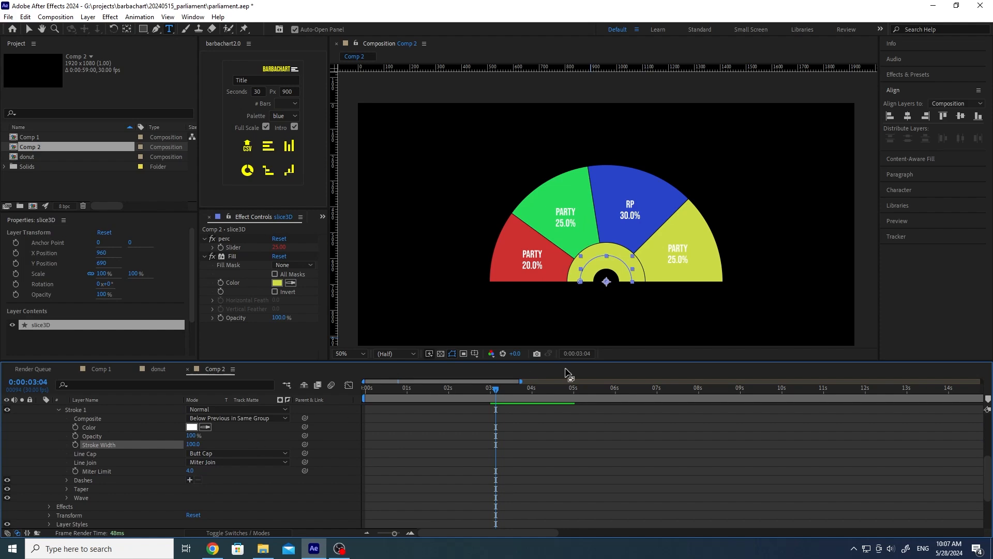
{"action": "scroll", "coordinate": [269, 430], "scroll_direction": "up", "scroll_amount": 3}
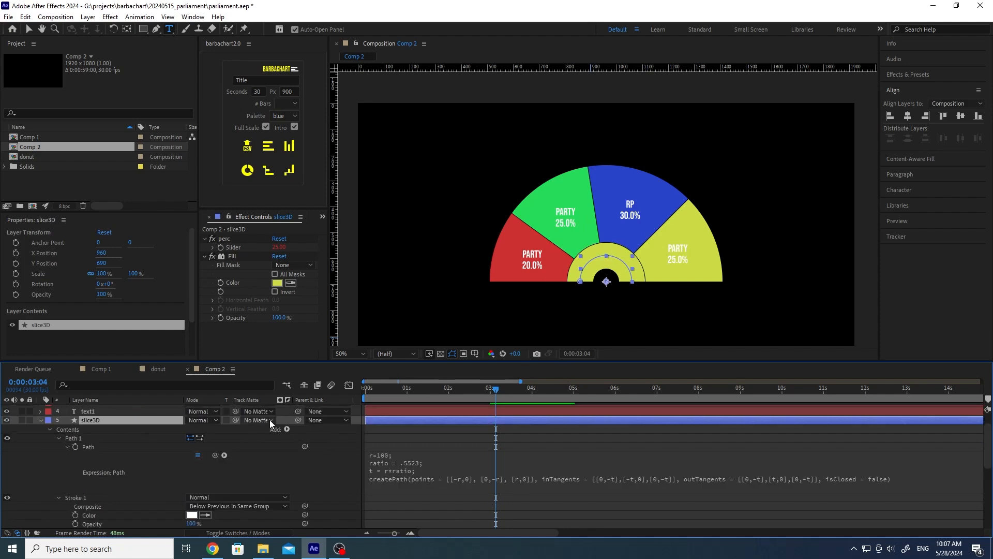
Step: Set slice3D's blending mode to Luminosity and give it a dark olive fill colour
{"action": "left_click", "coordinate": [206, 420]}
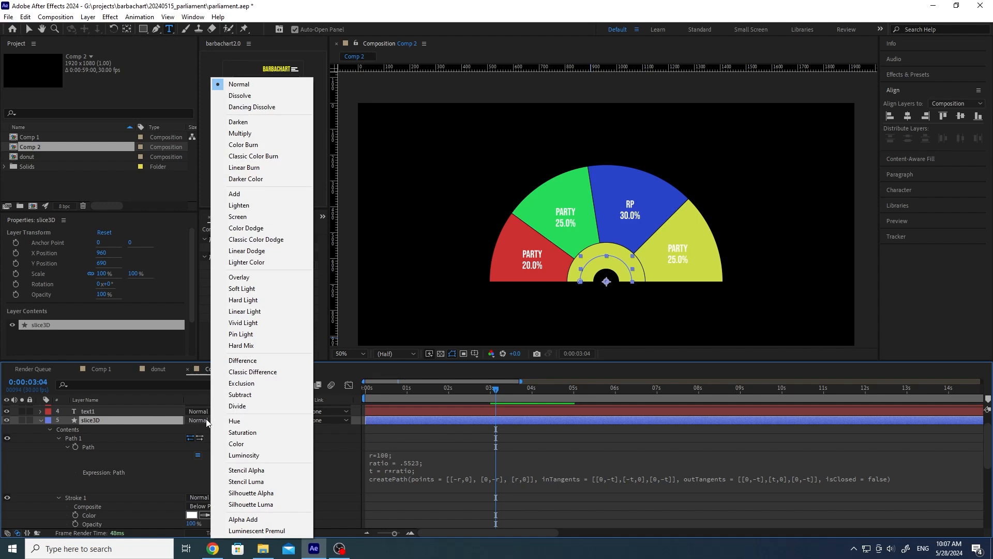
{"action": "left_click", "coordinate": [255, 455]}
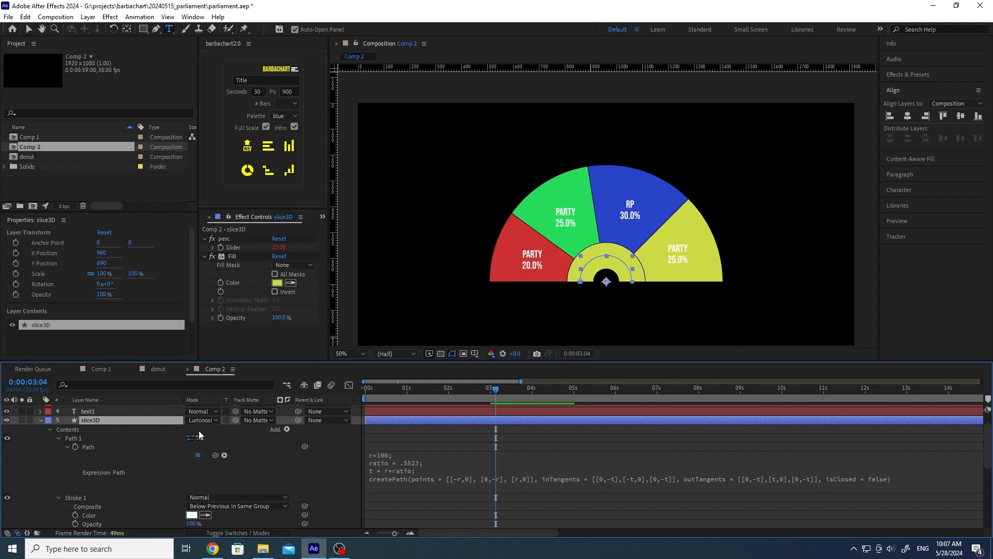
{"action": "left_click", "coordinate": [277, 282]}
{"action": "left_click", "coordinate": [252, 212]}
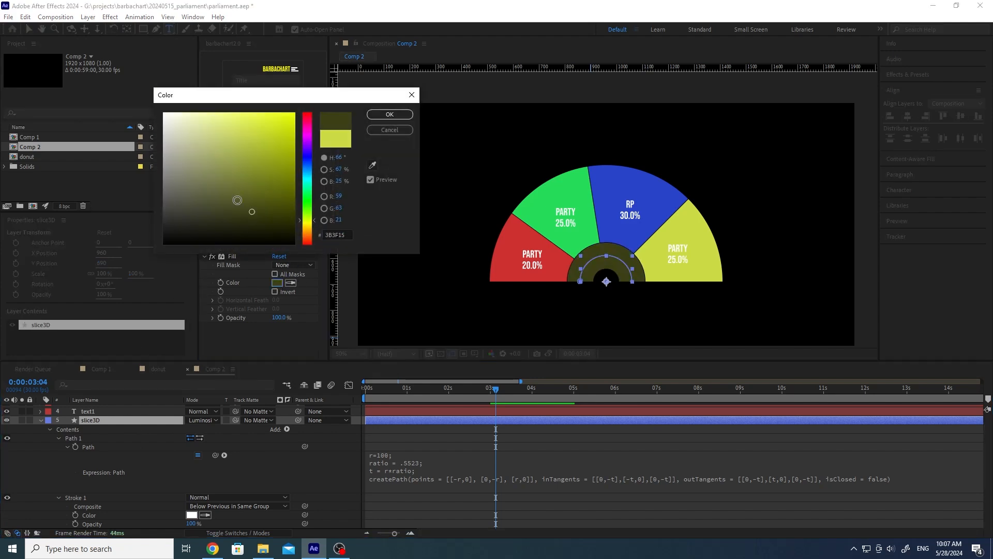
{"action": "left_click", "coordinate": [390, 115]}
Step: Expand slice3D's layer styles, then toggle its visibility to compare the chart
{"action": "scroll", "coordinate": [176, 428], "scroll_direction": "down", "scroll_amount": 4}
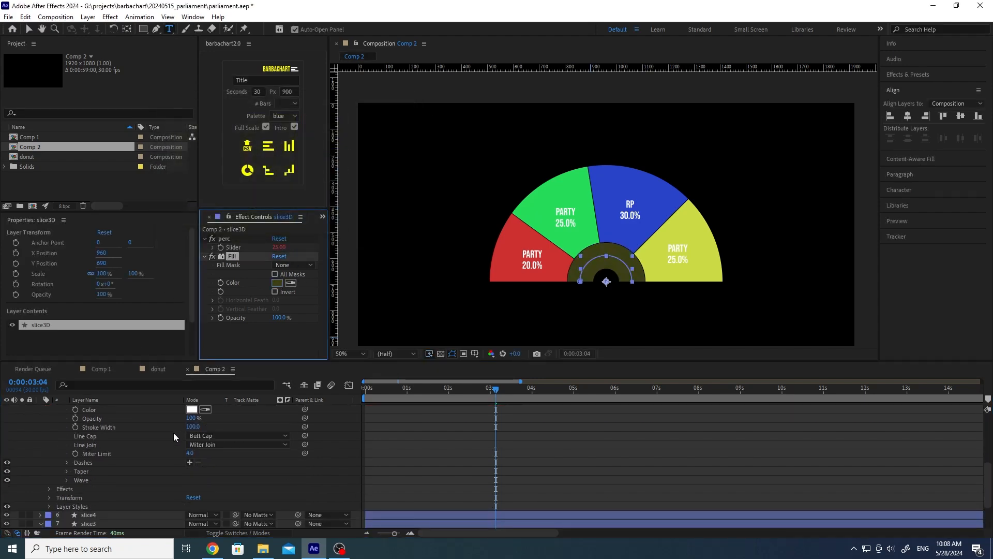
{"action": "scroll", "coordinate": [173, 432], "scroll_direction": "down", "scroll_amount": 3}
{"action": "left_click", "coordinate": [51, 454]}
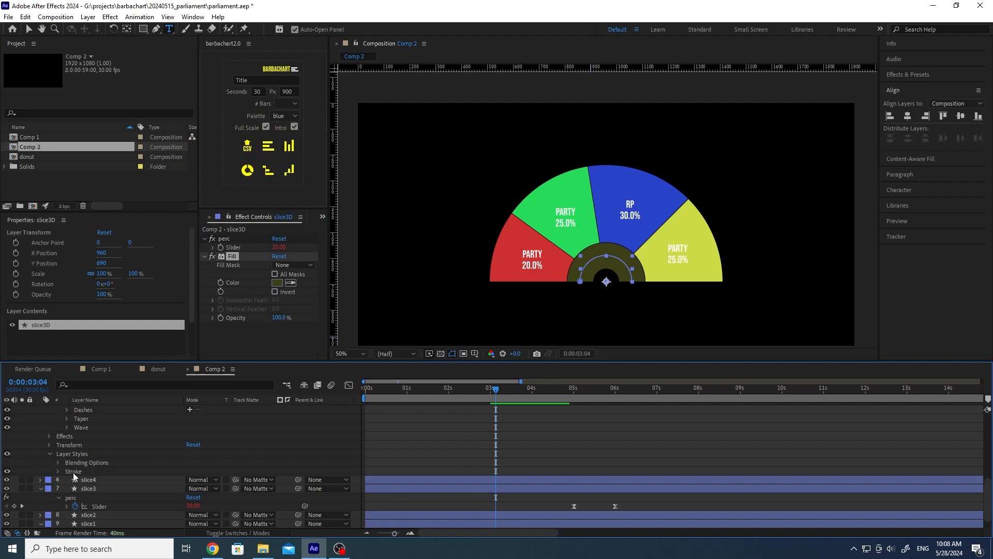
{"action": "right_click", "coordinate": [73, 473]}
{"action": "left_click", "coordinate": [66, 470]}
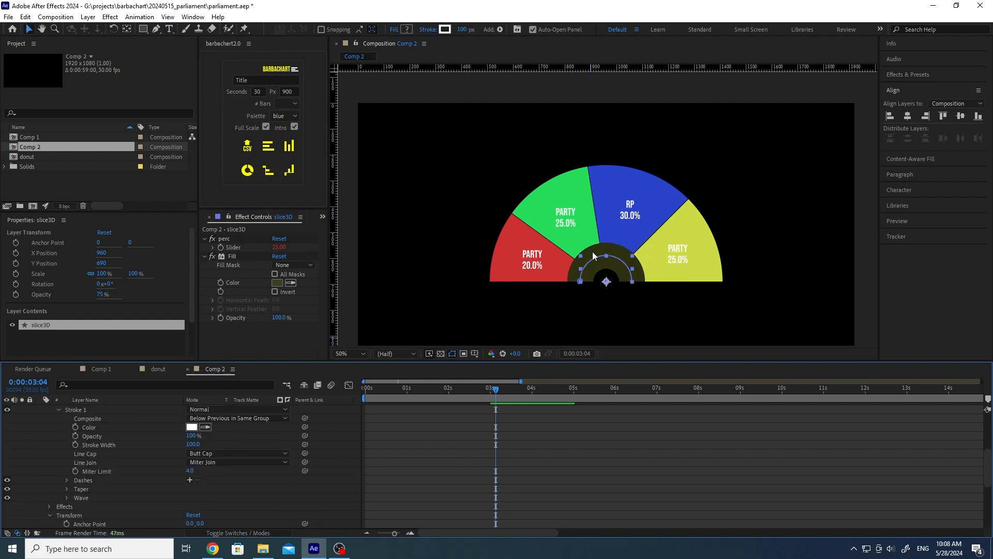
{"action": "scroll", "coordinate": [30, 455], "scroll_direction": "up", "scroll_amount": 3}
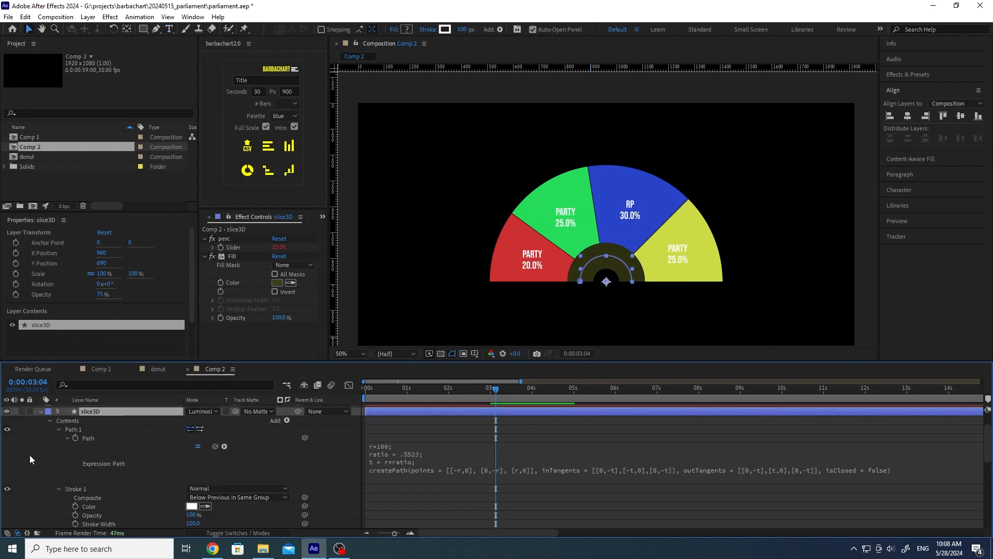
{"action": "left_click", "coordinate": [7, 412]}
{"action": "left_click", "coordinate": [6, 411]}
{"action": "left_click", "coordinate": [7, 411]}
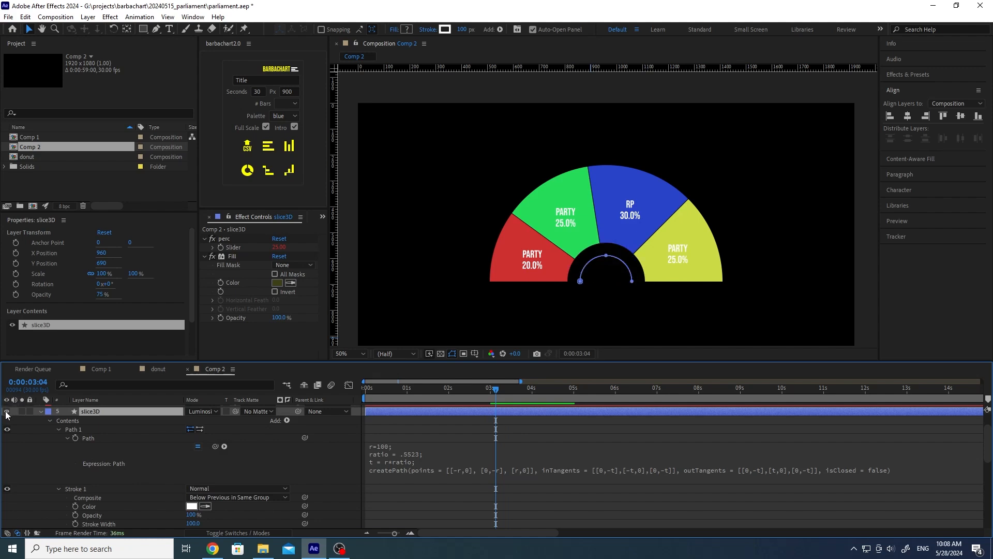
{"action": "left_click", "coordinate": [7, 411]}
Step: Set slice3D's stroke width to 150
{"action": "scroll", "coordinate": [123, 471], "scroll_direction": "down", "scroll_amount": 3}
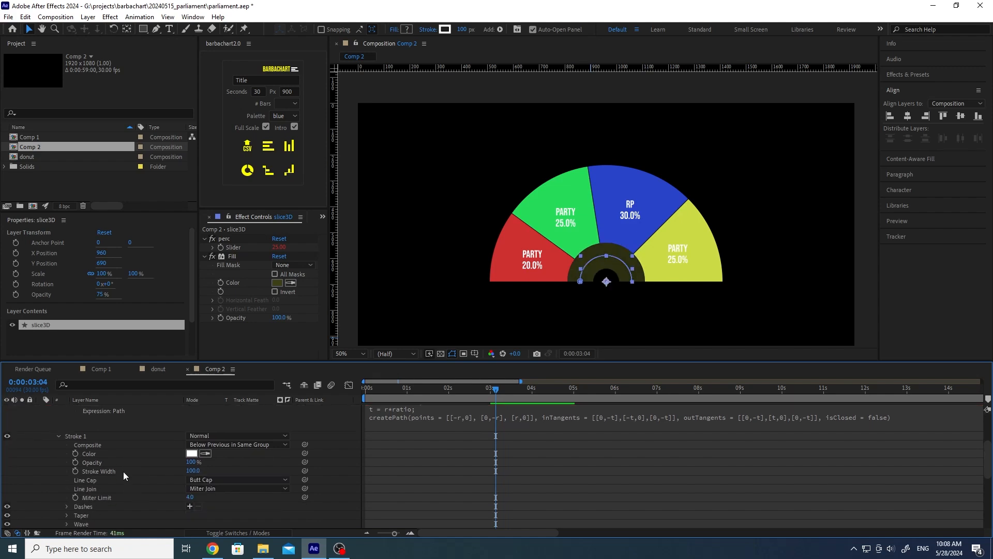
{"action": "left_click", "coordinate": [193, 471]}
{"action": "type", "text": "150"}
{"action": "key", "text": "Return"}
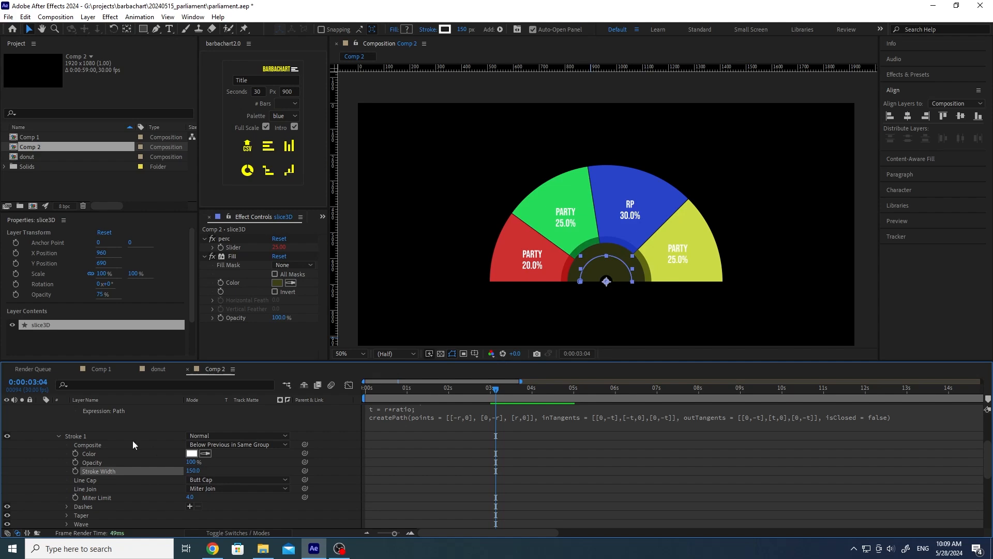
Step: Make slice3D's fill black with the eyedropper and select its Opacity property
{"action": "scroll", "coordinate": [150, 448], "scroll_direction": "up", "scroll_amount": 2}
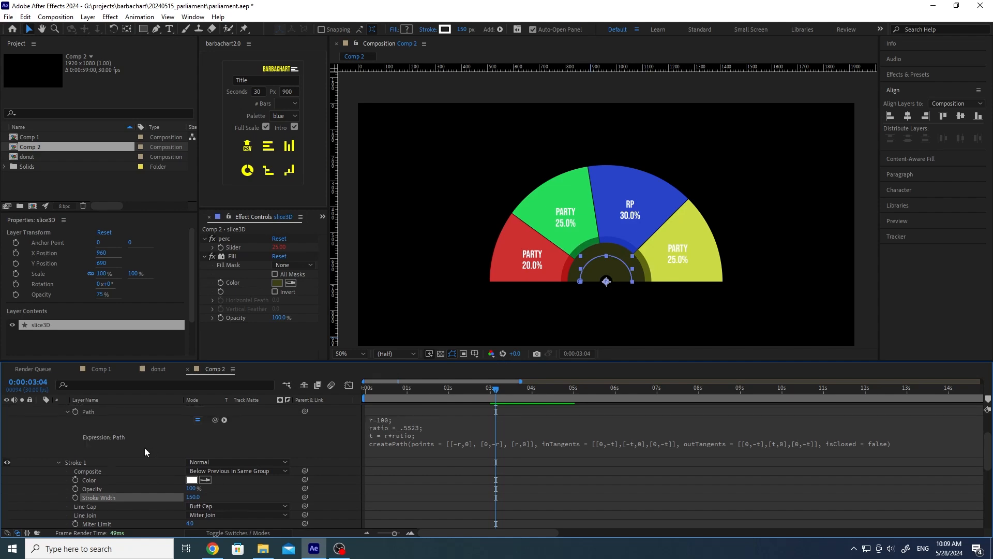
{"action": "key", "text": "t"}
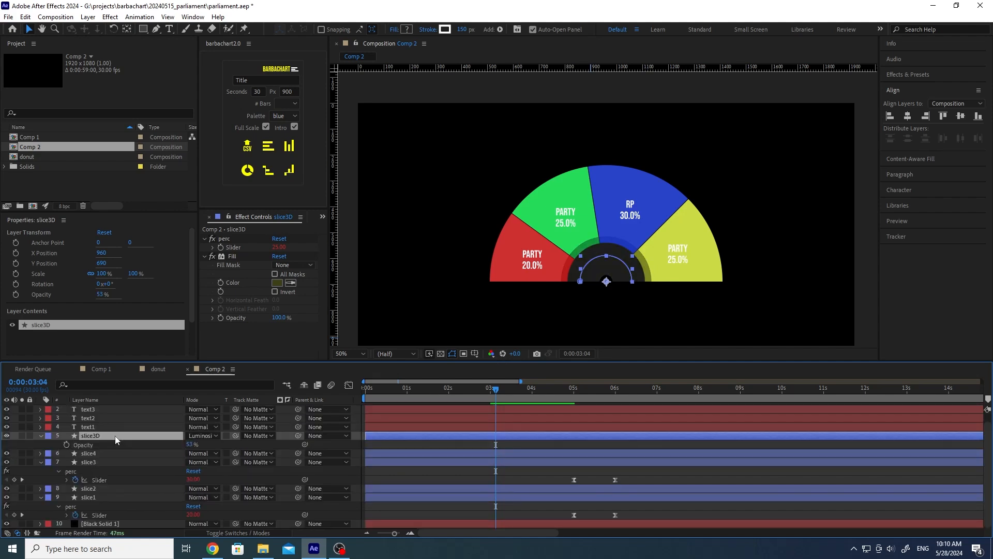
{"action": "left_click", "coordinate": [290, 283]}
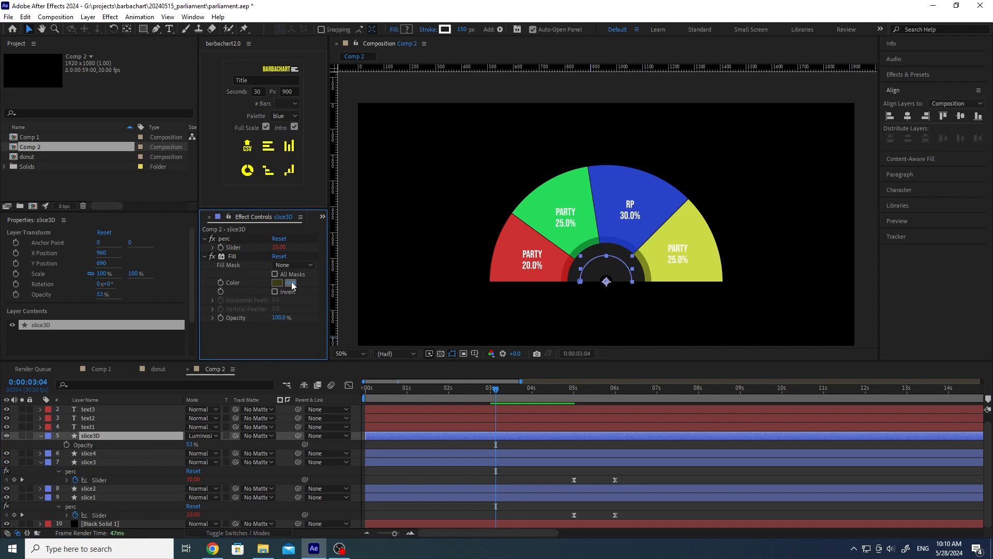
{"action": "left_click", "coordinate": [419, 266]}
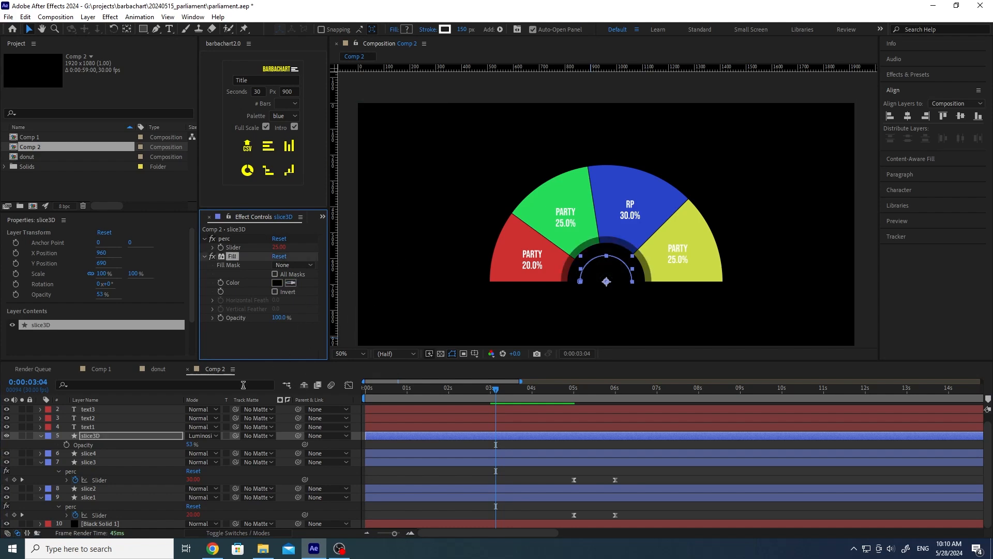
{"action": "left_click", "coordinate": [151, 439]}
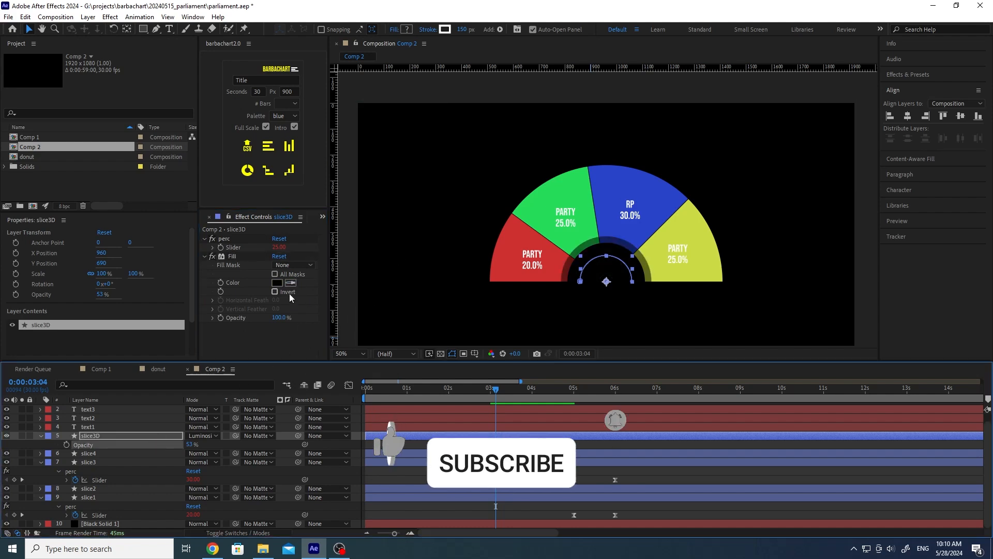